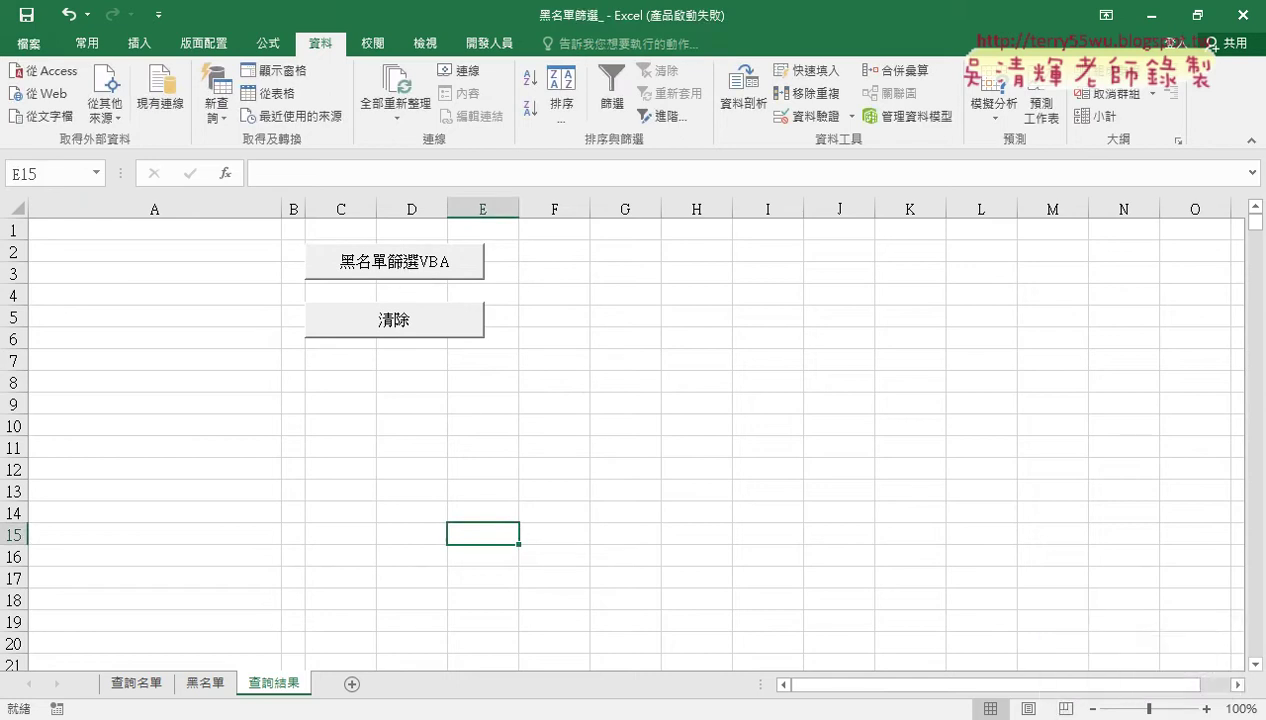
# Step: Review the macro code in the document, highlighting its For…Next loop lines
pyautogui.click(310, 650)
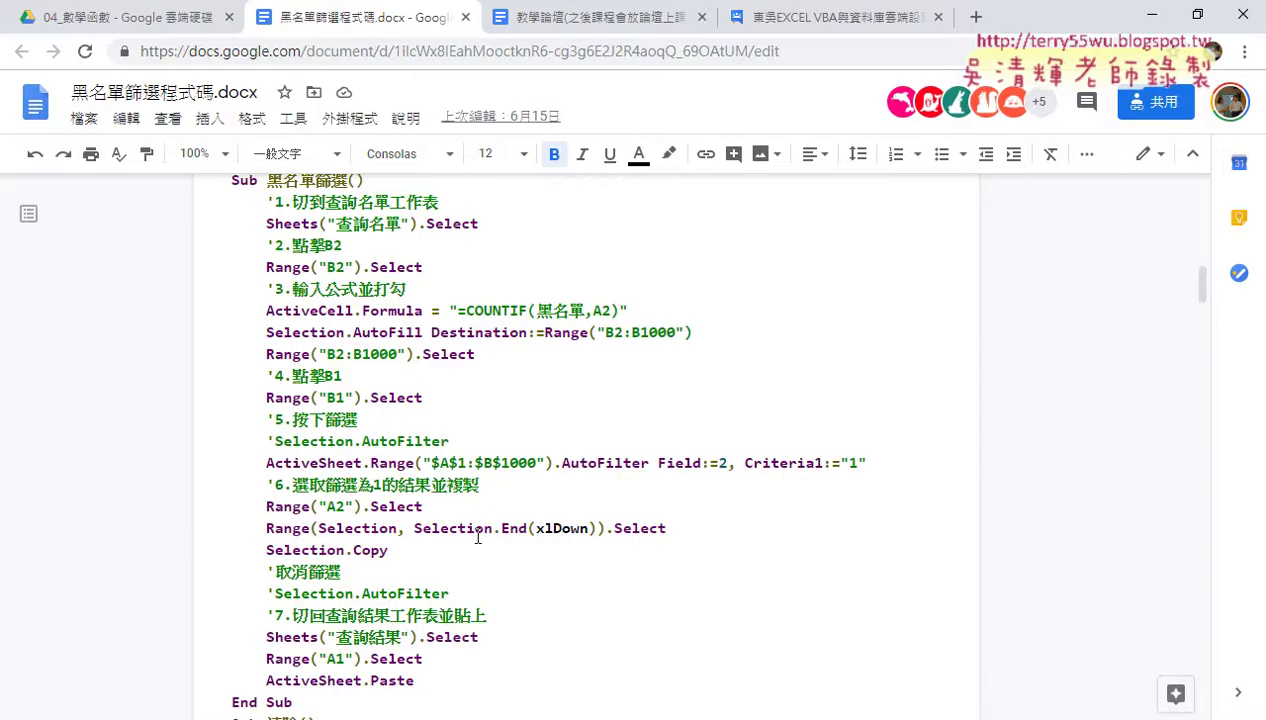
pyautogui.scroll(1, 320, 312)
pyautogui.scroll(-2, 395, 441)
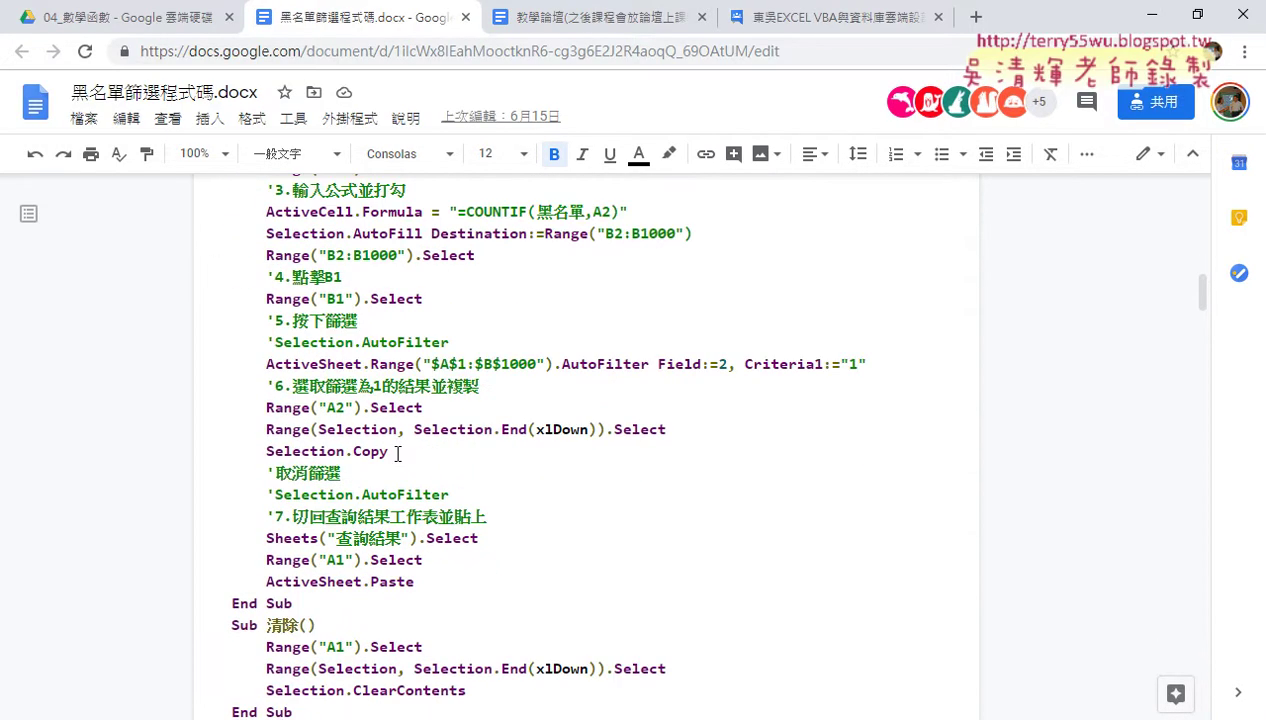
pyautogui.scroll(-2, 448, 490)
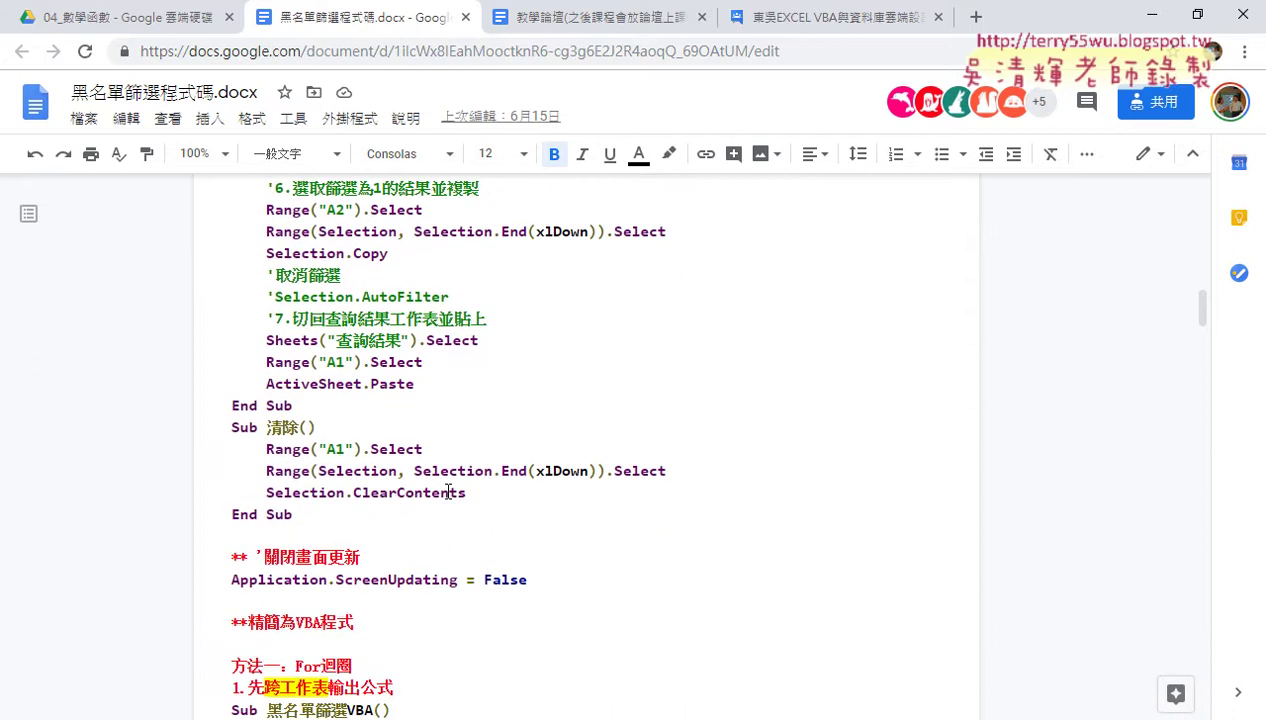
pyautogui.scroll(-2, 448, 491)
pyautogui.scroll(-1, 448, 491)
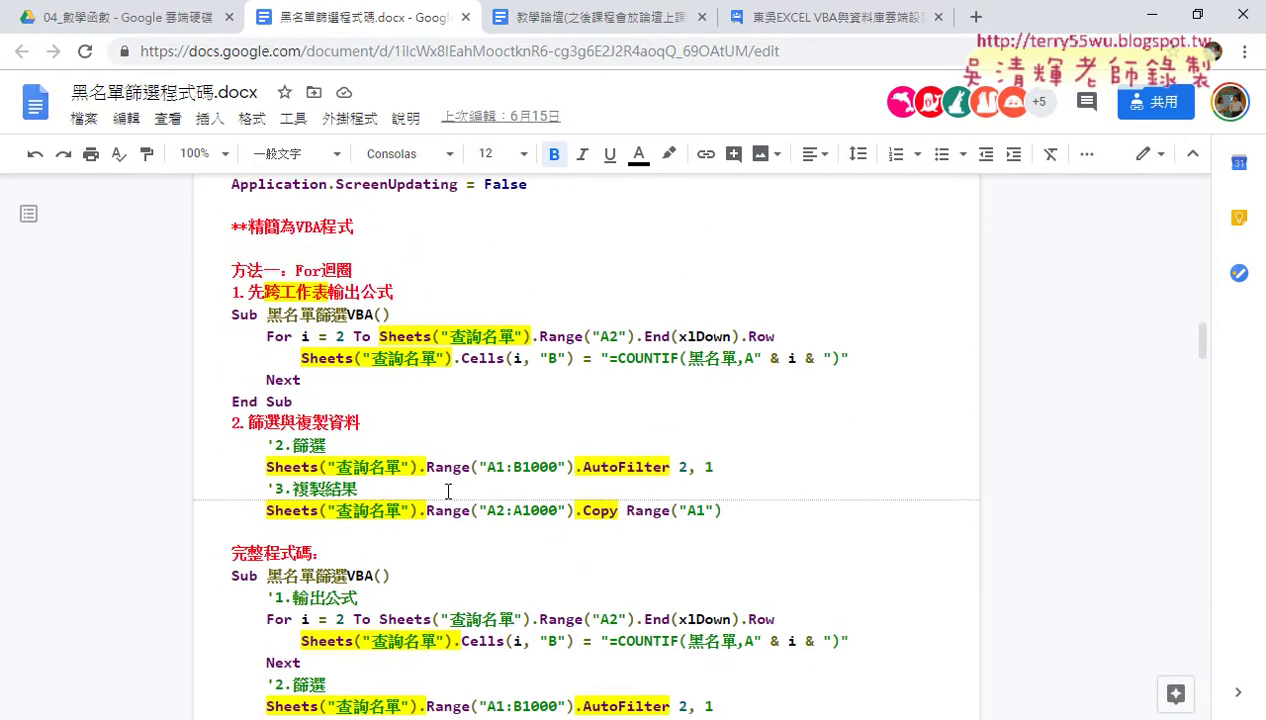
pyautogui.scroll(-1, 448, 491)
pyautogui.moveTo(226, 476)
pyautogui.mouseDown()
pyautogui.moveTo(306, 612)
pyautogui.moveTo(308, 674)
pyautogui.mouseUp()
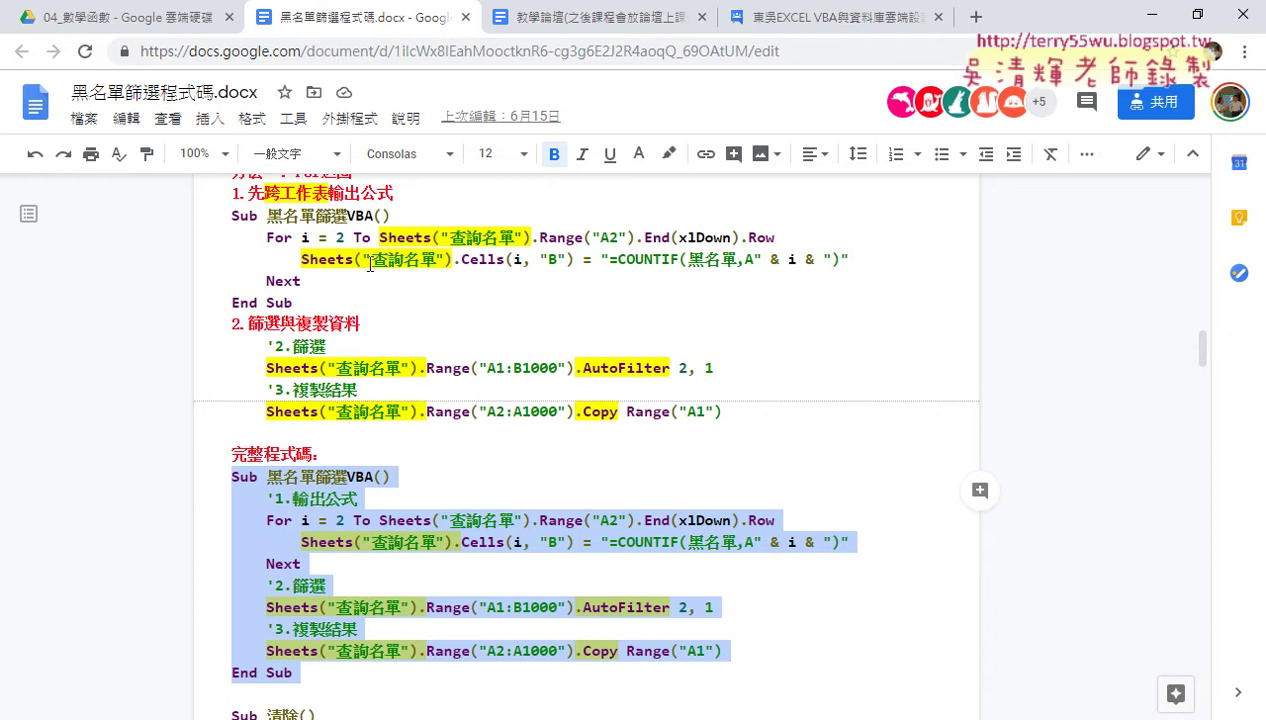
pyautogui.moveTo(301, 281); pyautogui.dragTo(212, 238)
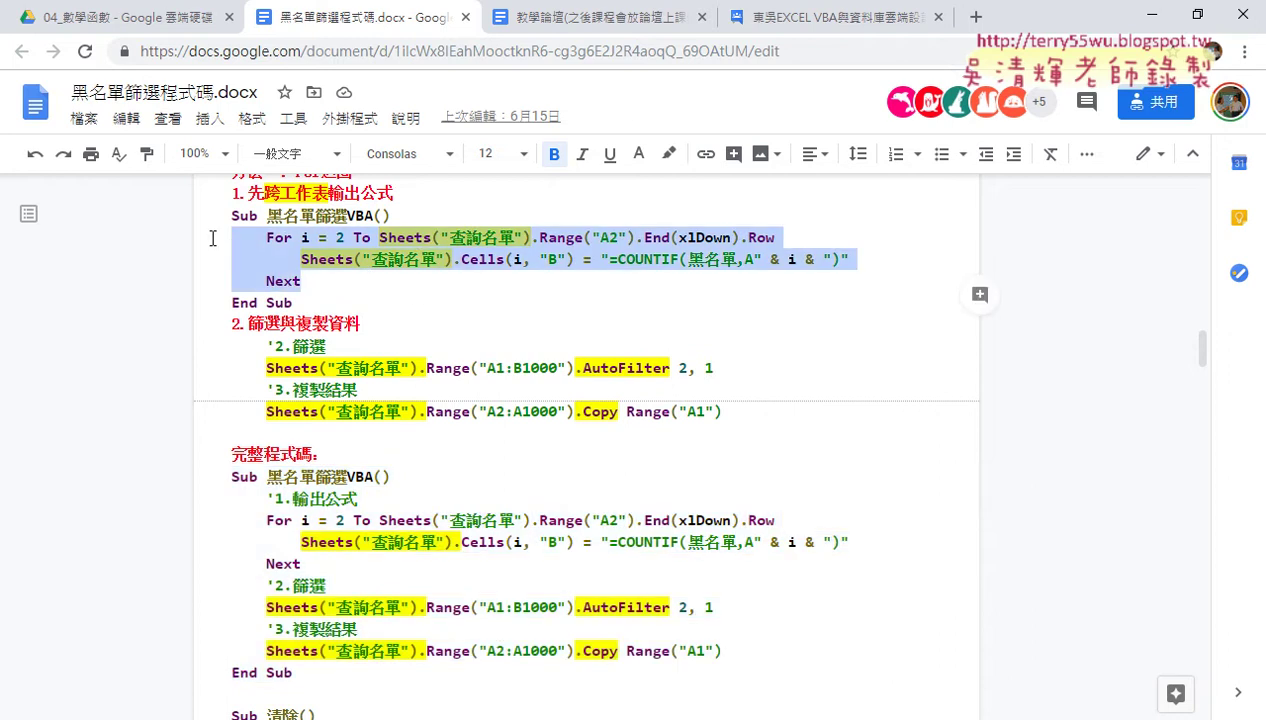
pyautogui.click(404, 368)
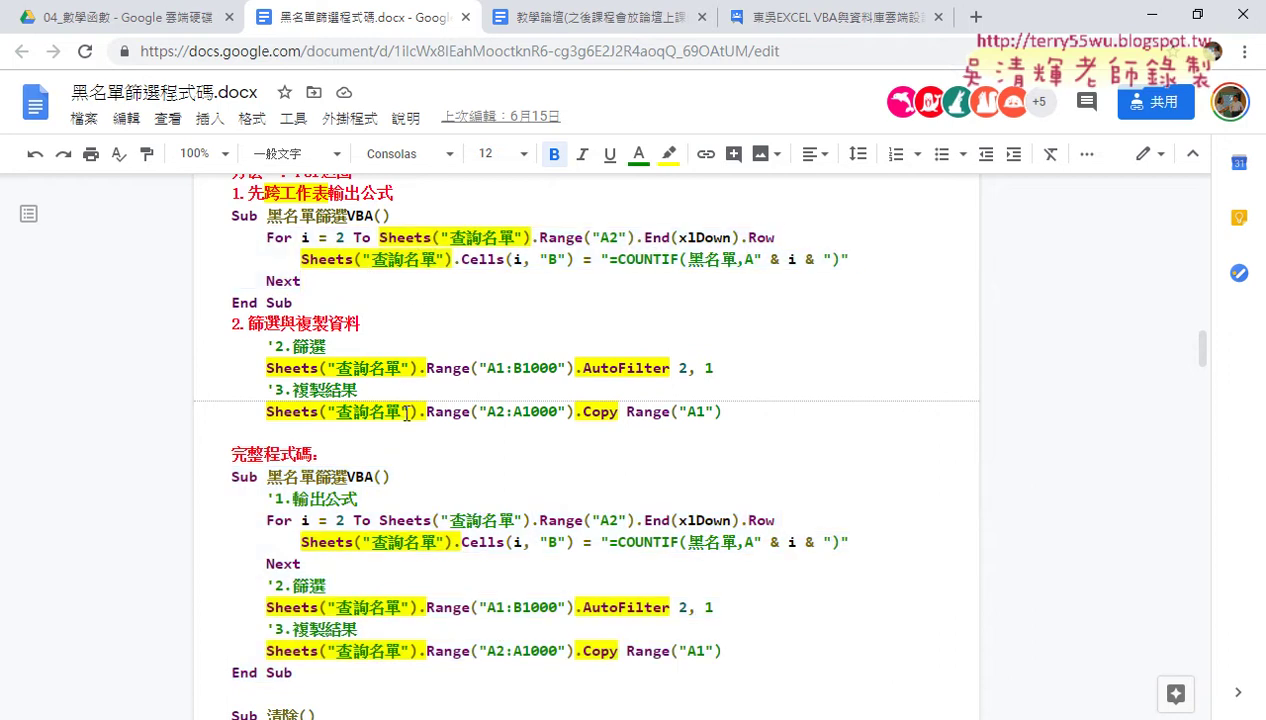
# Step: Run 黑名單篩選VBA to list the 27 matching addresses, then clear column A with 清除
pyautogui.click(1152, 15)
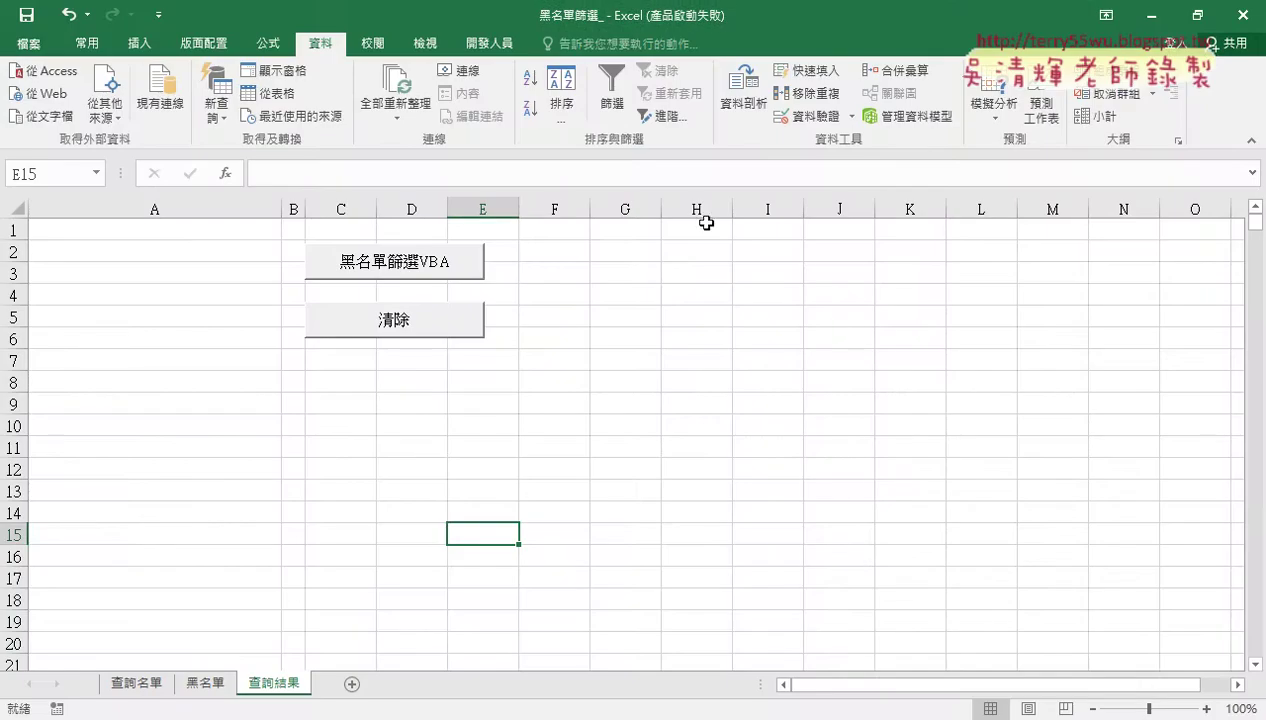
pyautogui.click(408, 272)
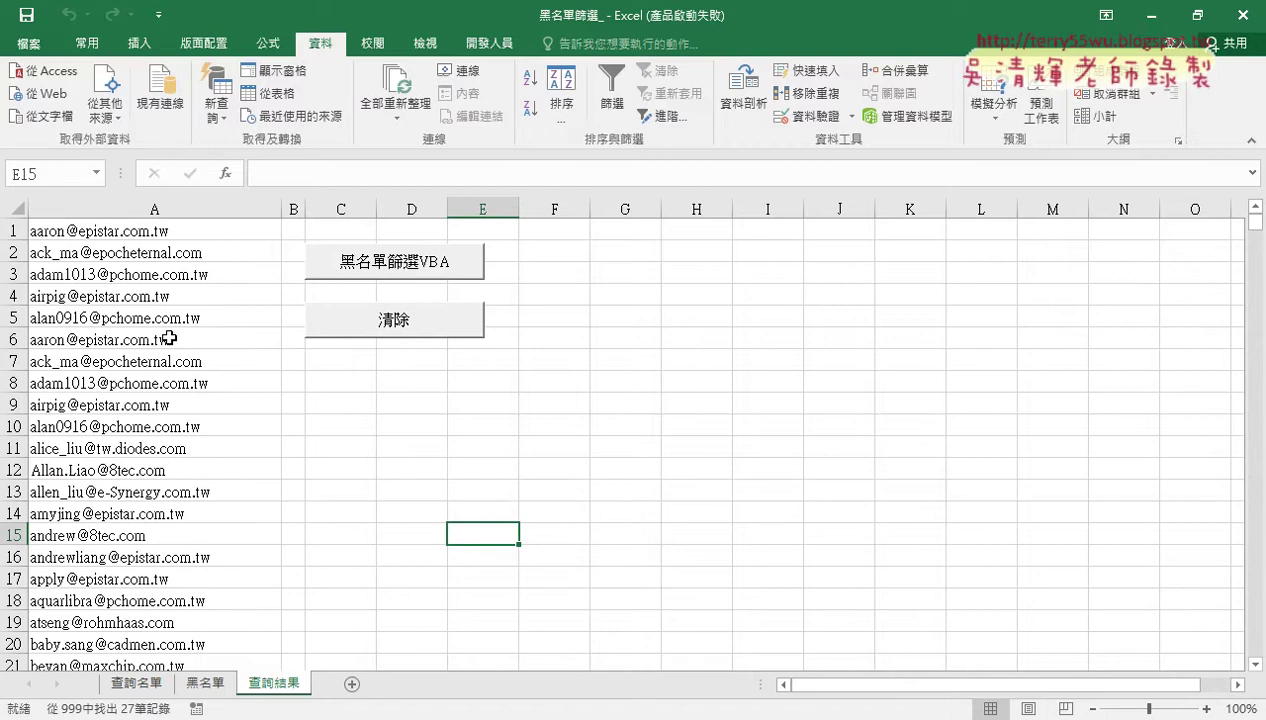
pyautogui.click(405, 324)
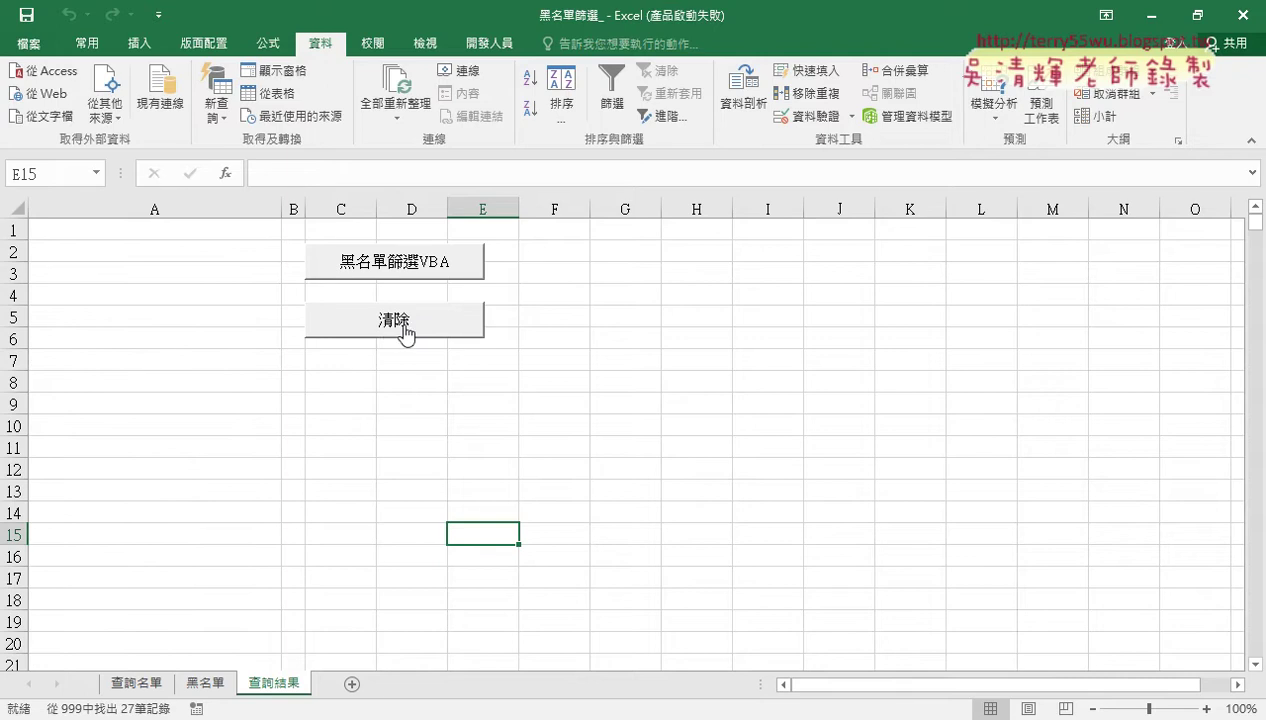
# Step: Open the Visual Basic editor and dock it on the right half of the screen
pyautogui.click(491, 46)
pyautogui.click(57, 120)
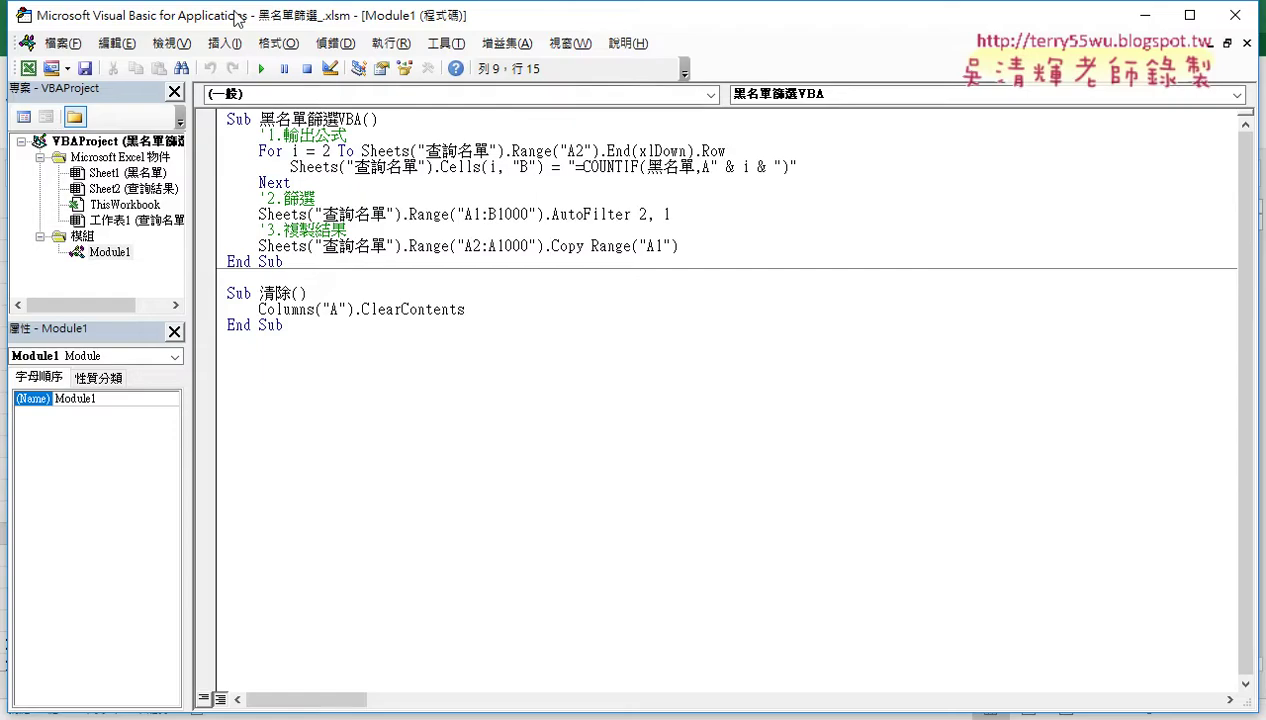
pyautogui.doubleClick(236, 20)
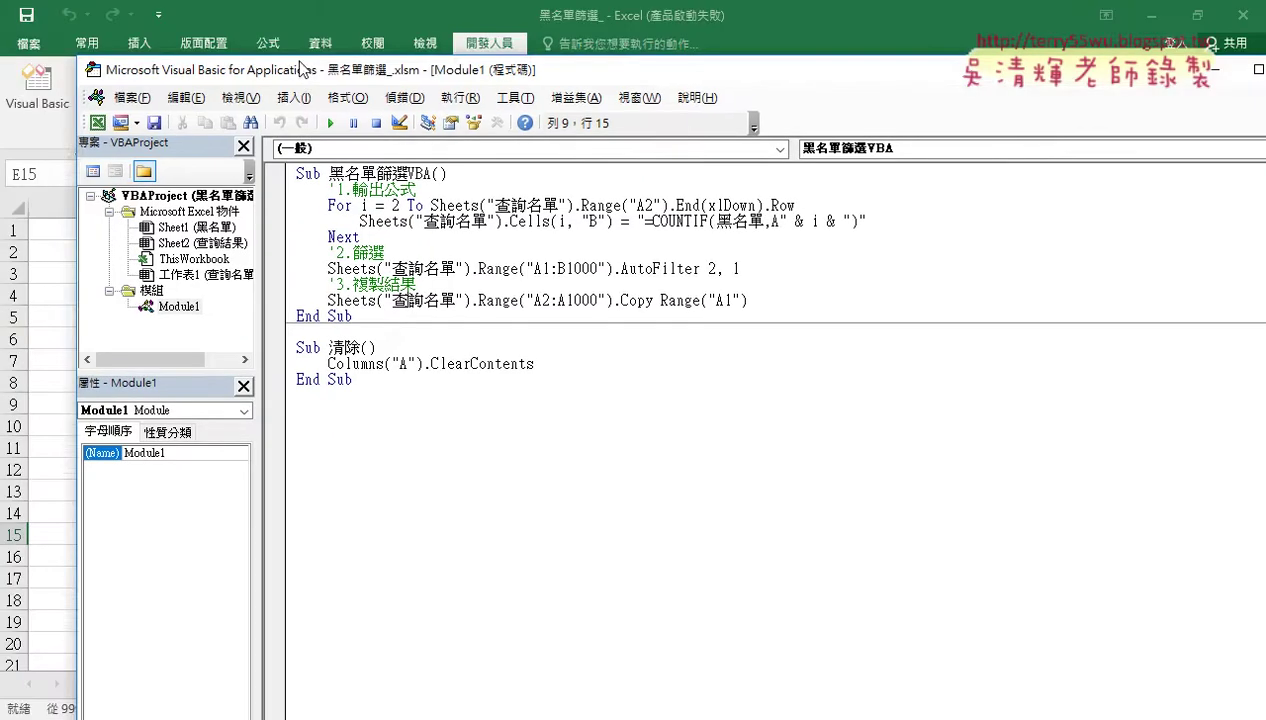
pyautogui.moveTo(292, 69); pyautogui.dragTo(734, 207)
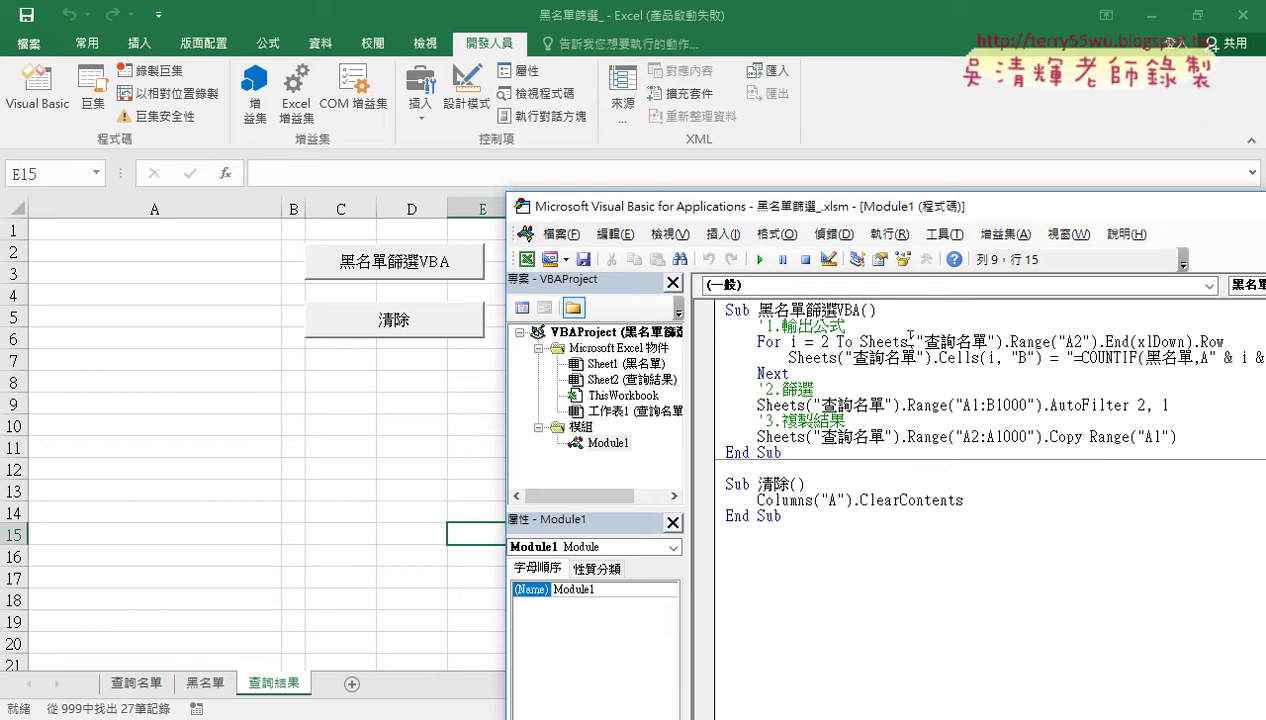
# Step: Replace Module1's code with an empty Sub 黑名單篩選VBA() stub and show the 查詢名單 sheet
pyautogui.moveTo(795, 528); pyautogui.dragTo(863, 312)
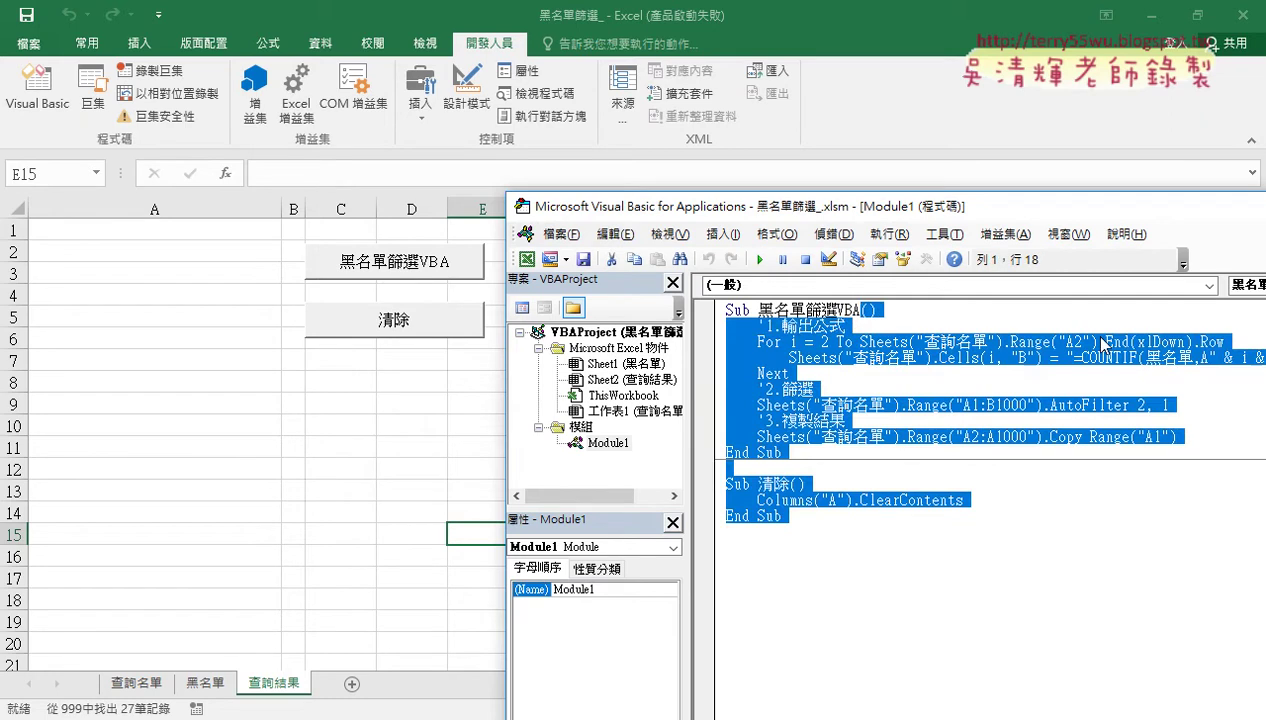
pyautogui.press('Delete')
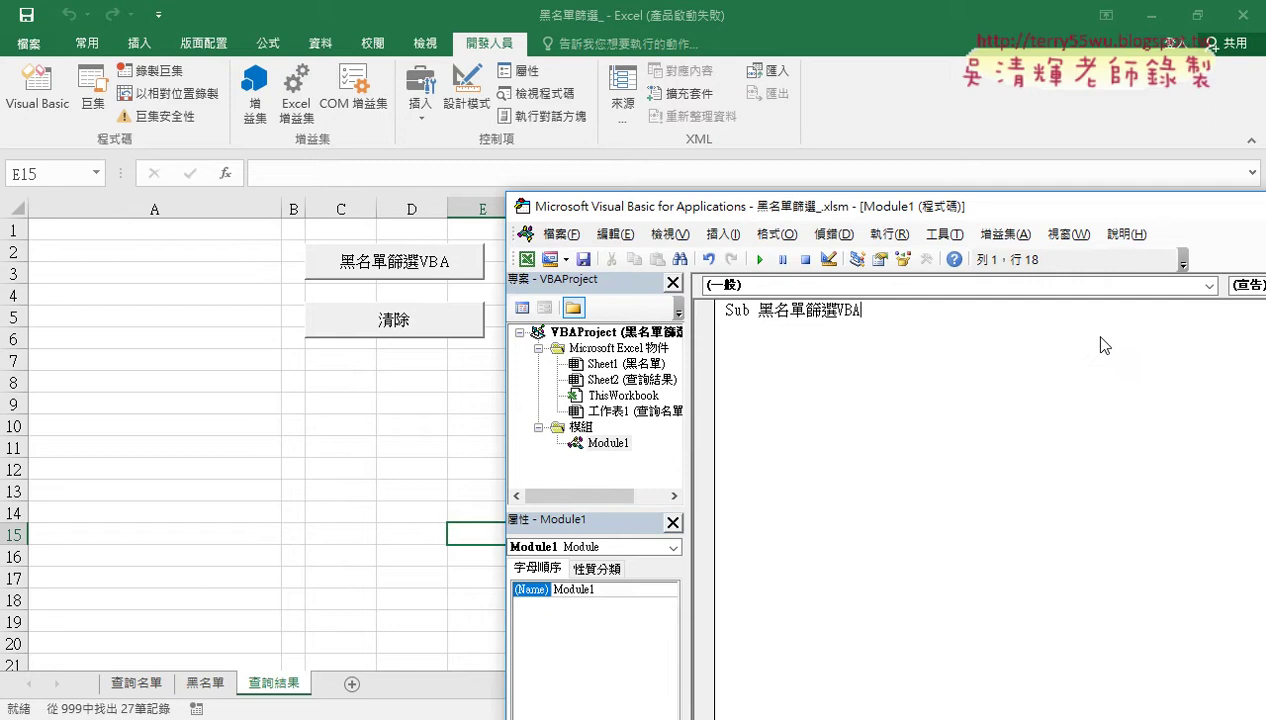
pyautogui.press('Return')
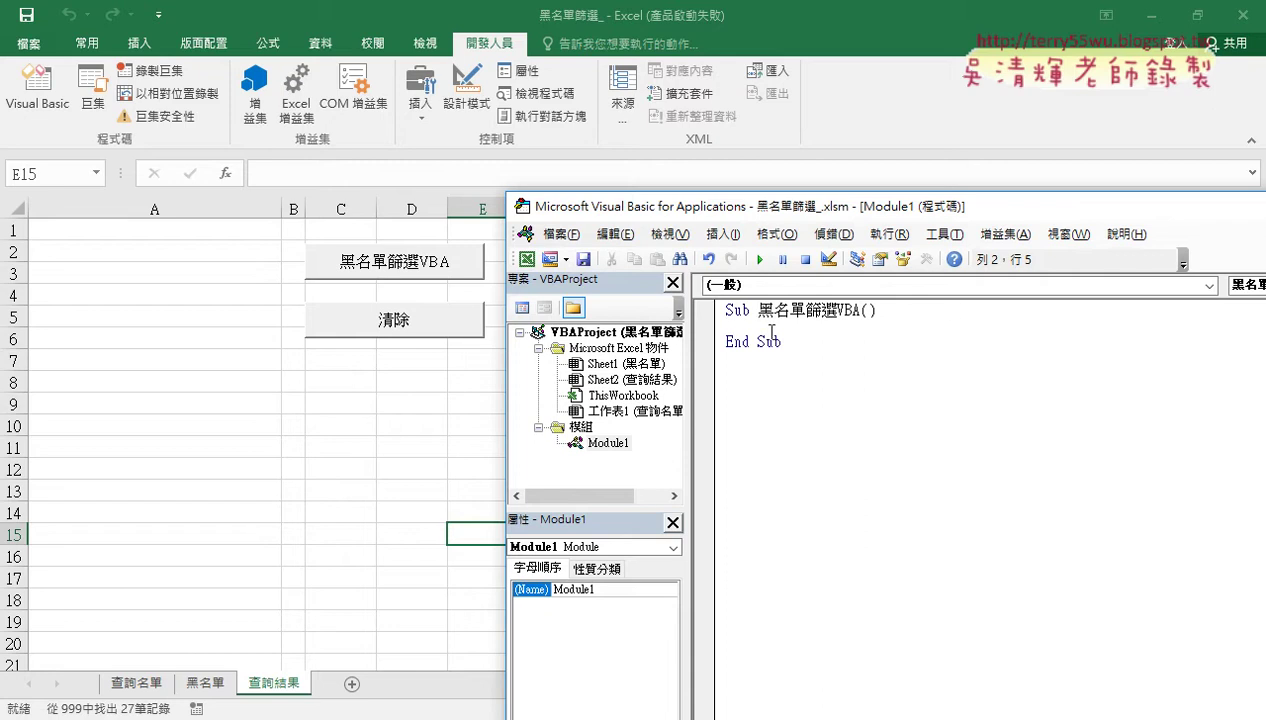
pyautogui.hotkey('alt', 'F11')
pyautogui.click(124, 686)
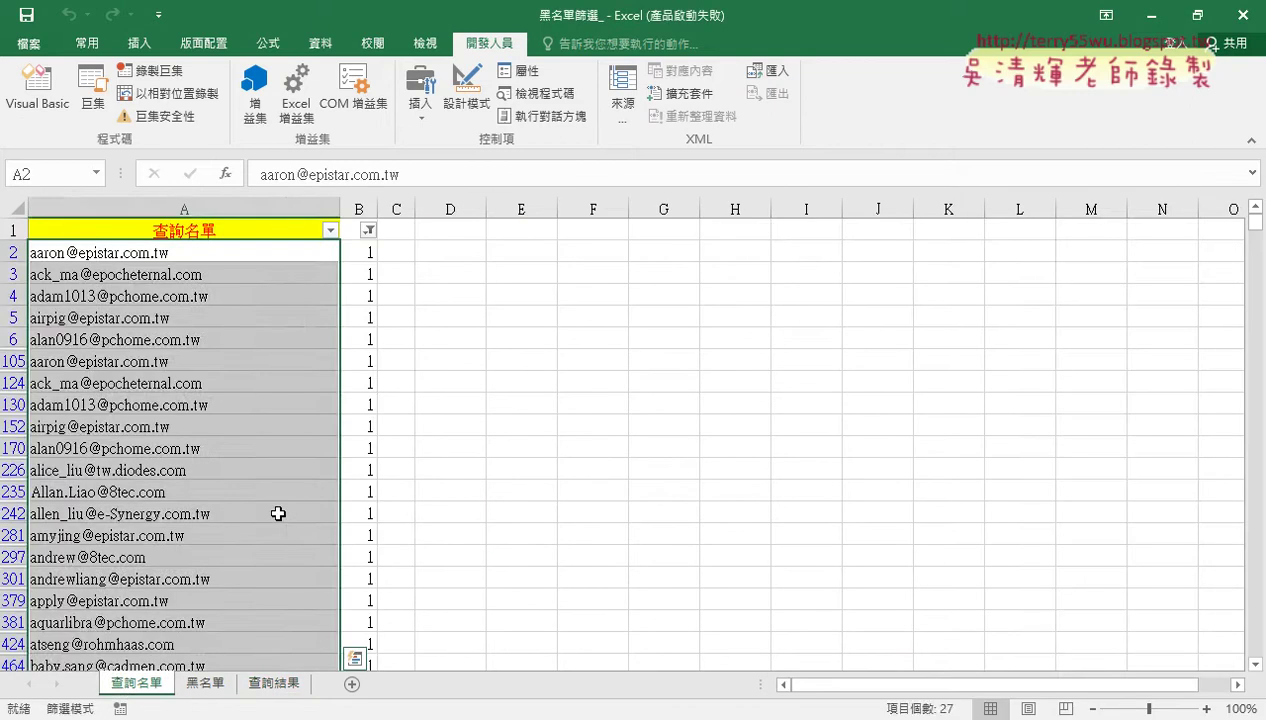
# Step: Turn off the AutoFilter on 查詢名單 so every address is shown
pyautogui.click(361, 252)
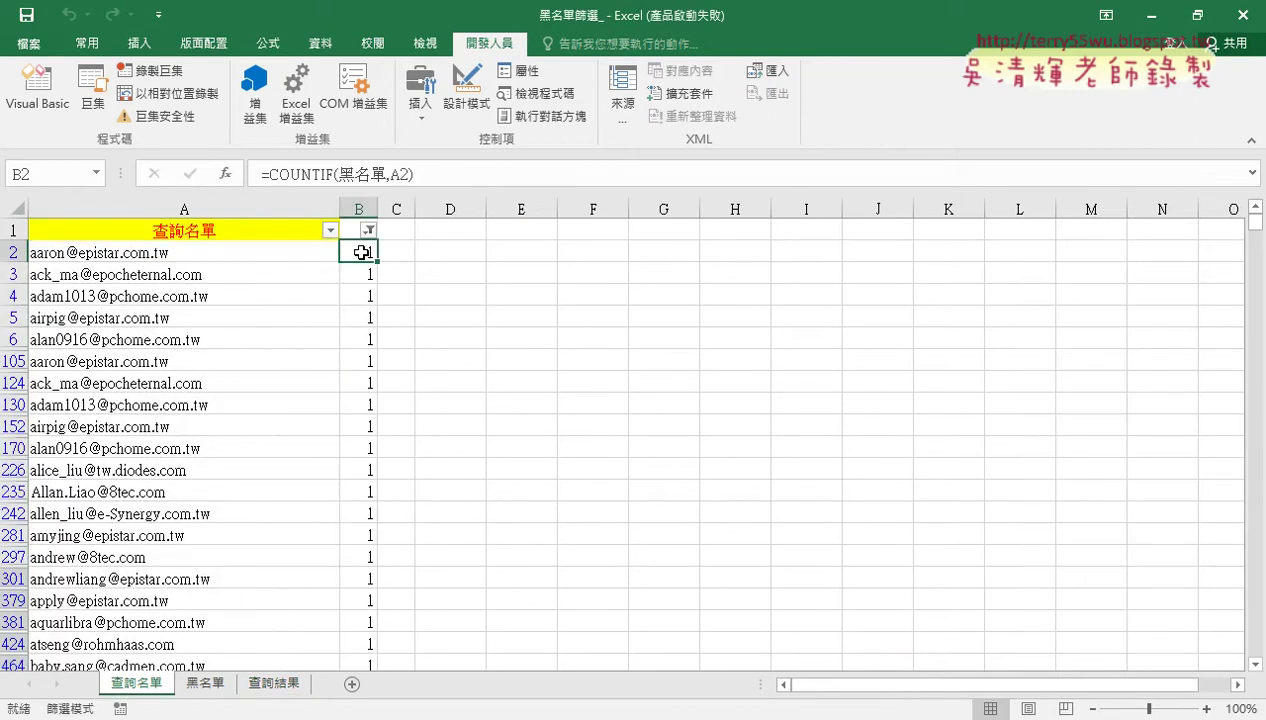
pyautogui.click(320, 43)
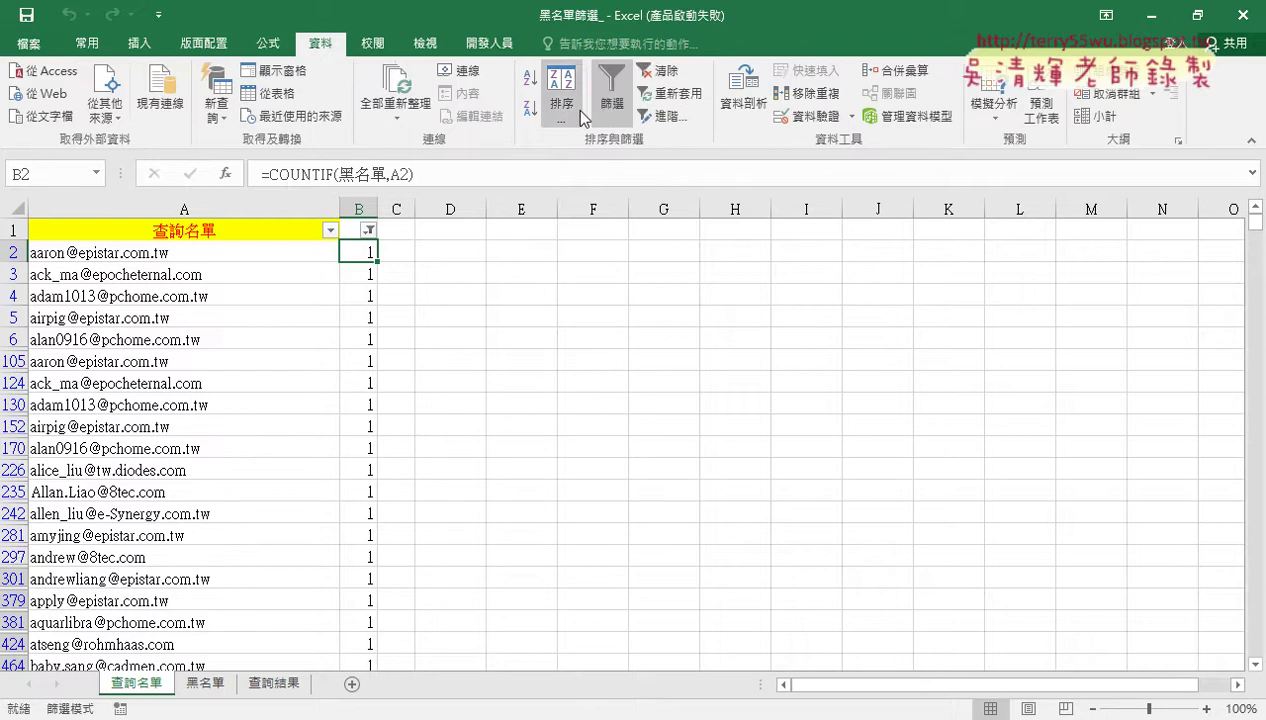
pyautogui.click(611, 95)
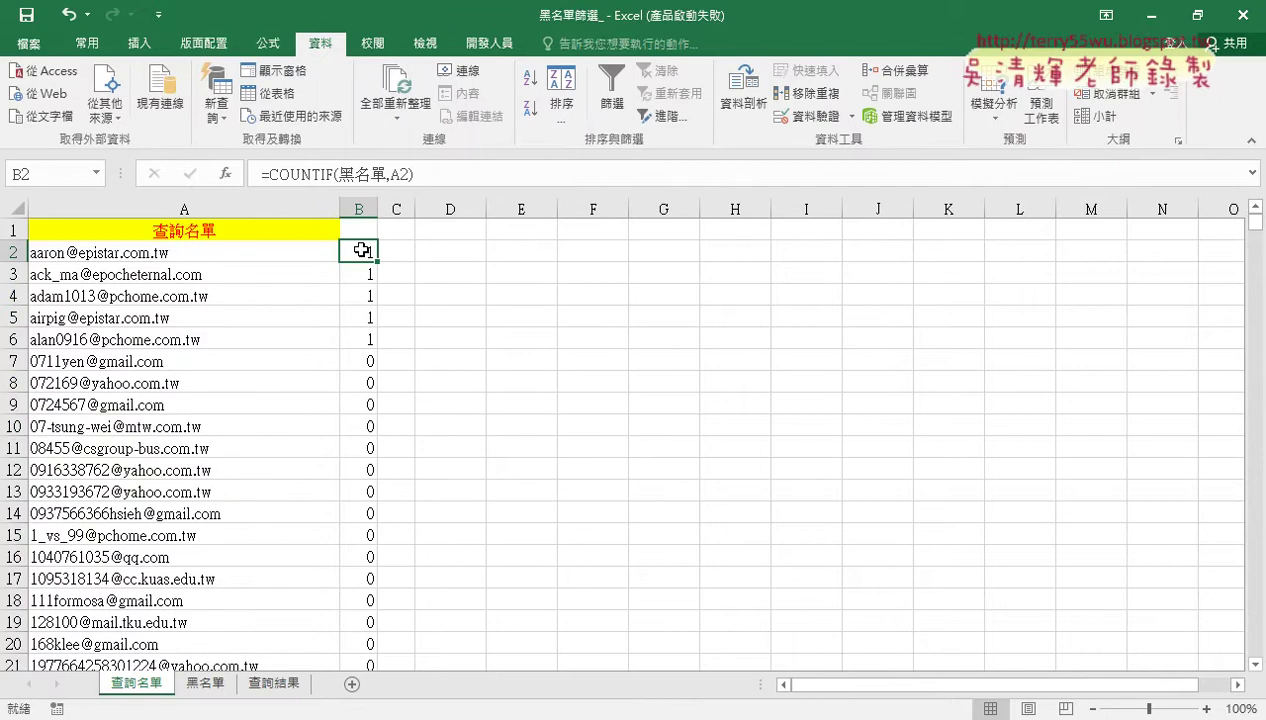
# Step: Dismiss the mail app and error triggered by the e-mail link in A2
pyautogui.click(14, 252)
pyautogui.click(52, 252)
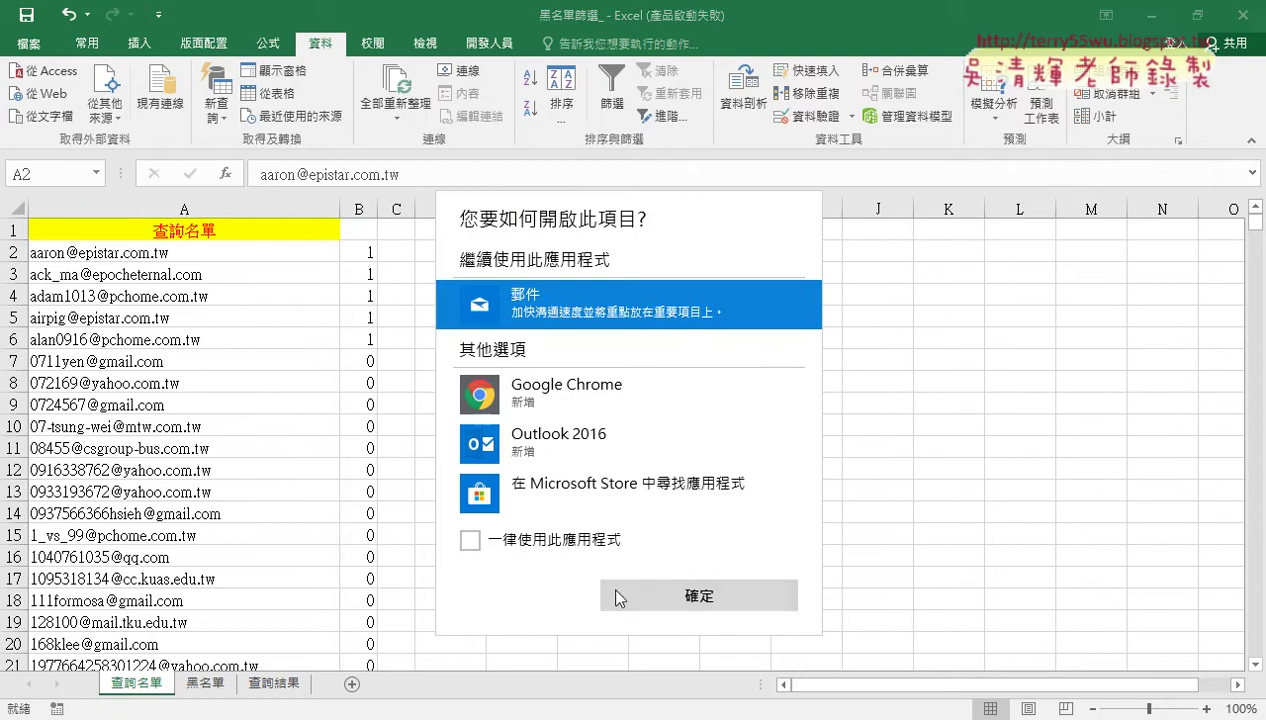
pyautogui.click(630, 597)
pyautogui.click(811, 50)
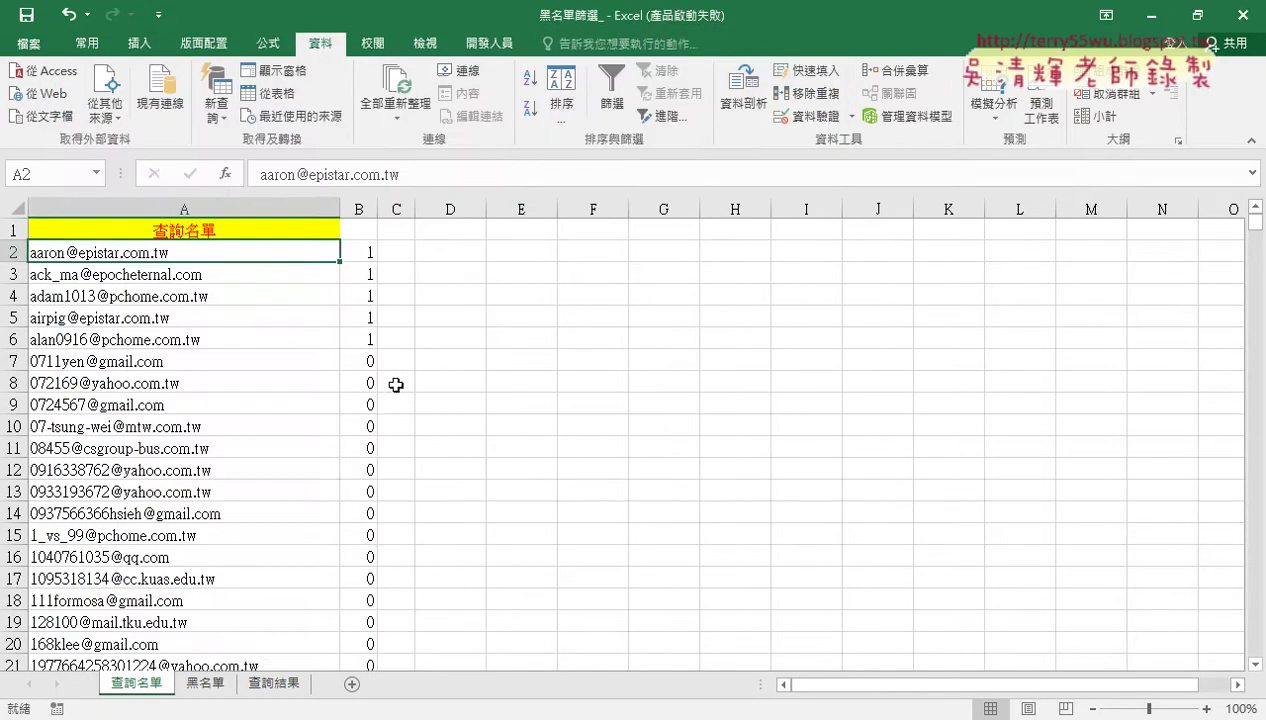
pyautogui.click(777, 381)
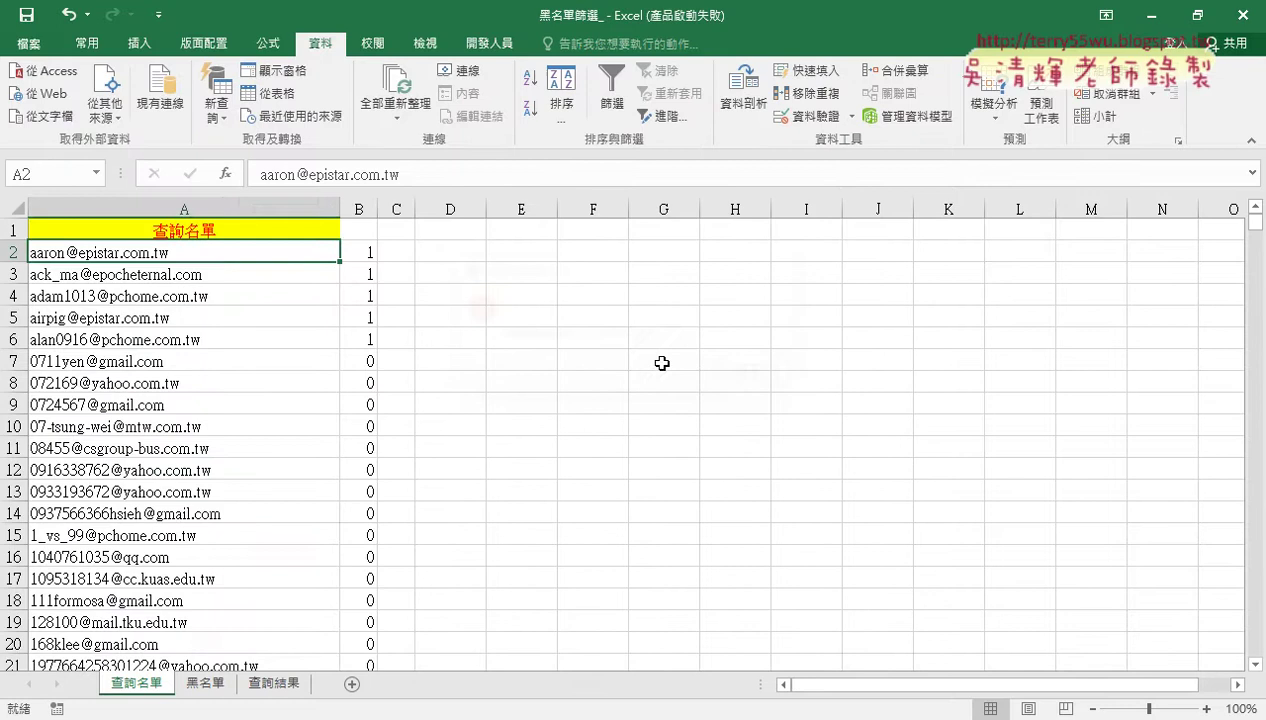
# Step: Inspect B2's =COUNTIF(黑名單,A2) formula and confirm the formulas run down to B1000
pyautogui.click(358, 250)
pyautogui.hotkey('ctrl', 'Down')
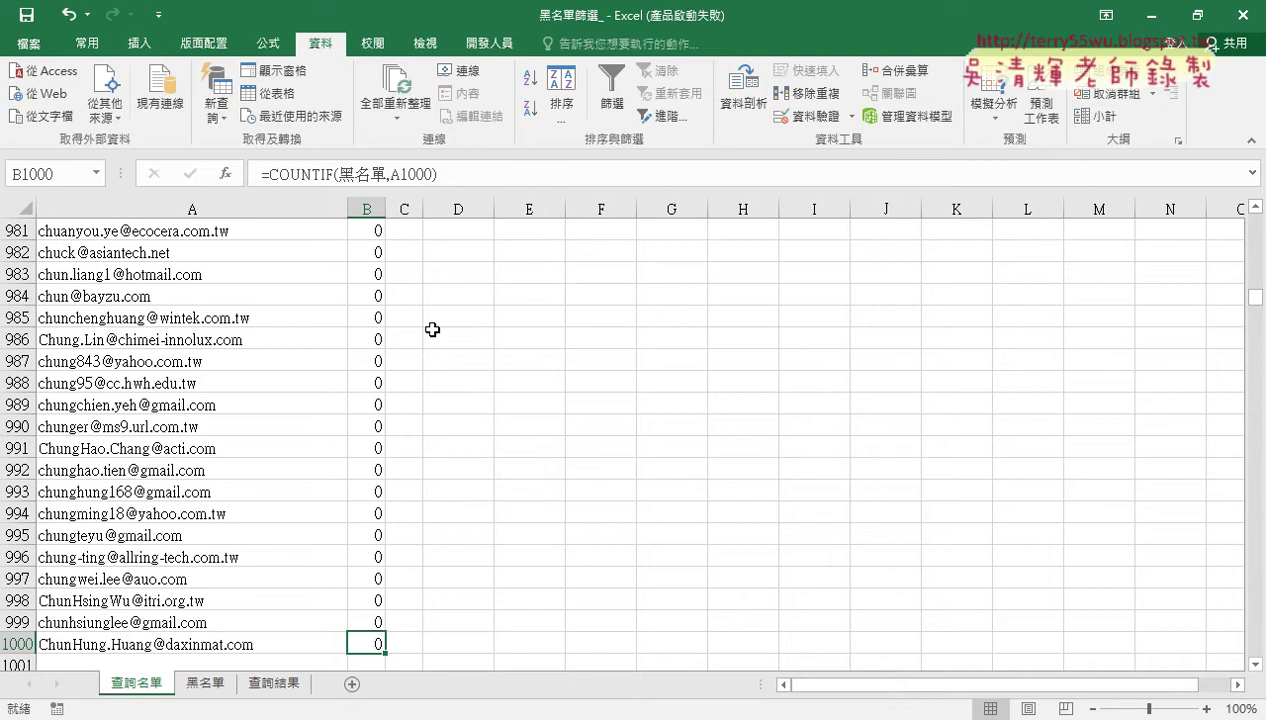
pyautogui.moveTo(1255, 300); pyautogui.dragTo(1258, 224)
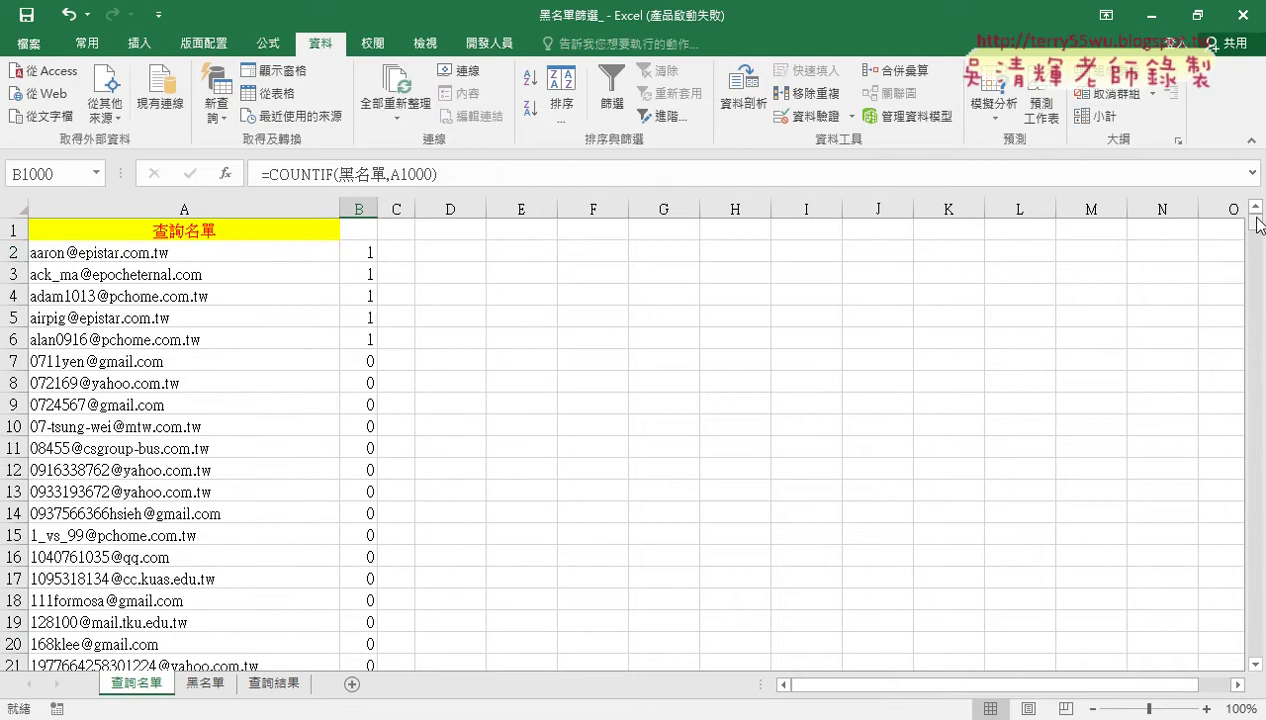
pyautogui.click(367, 251)
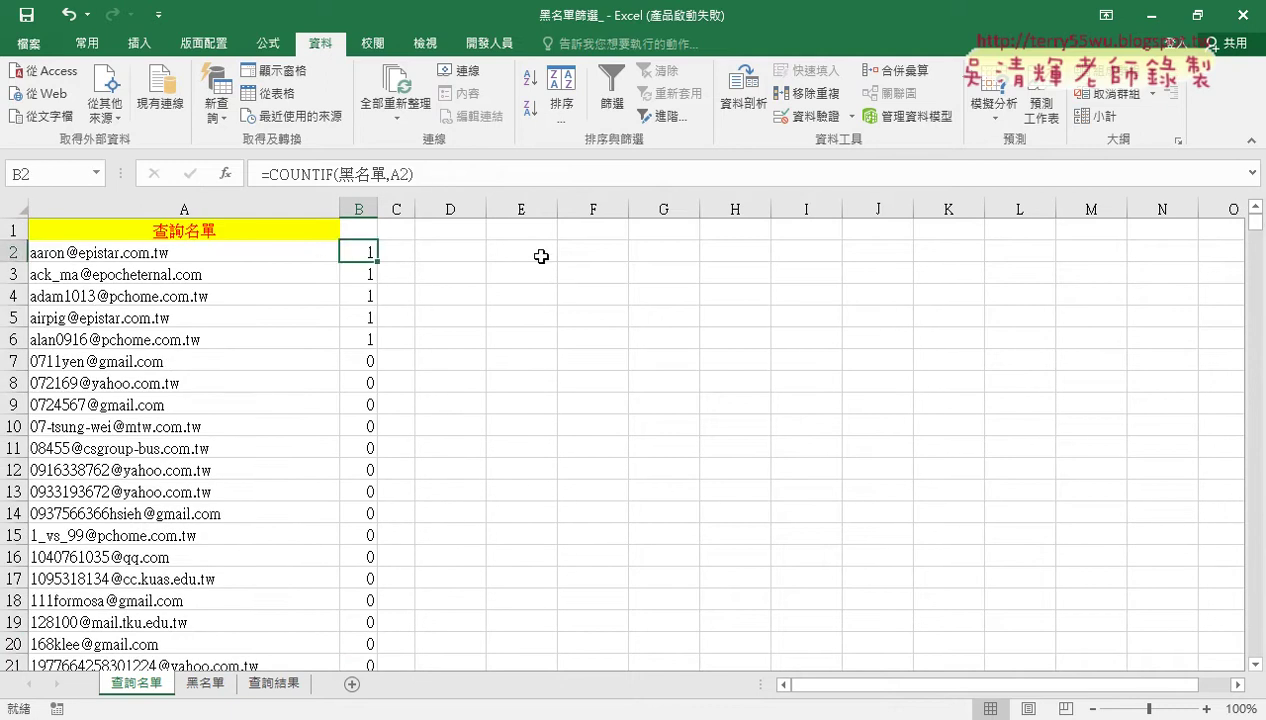
pyautogui.click(368, 272)
pyautogui.click(362, 250)
pyautogui.click(403, 174)
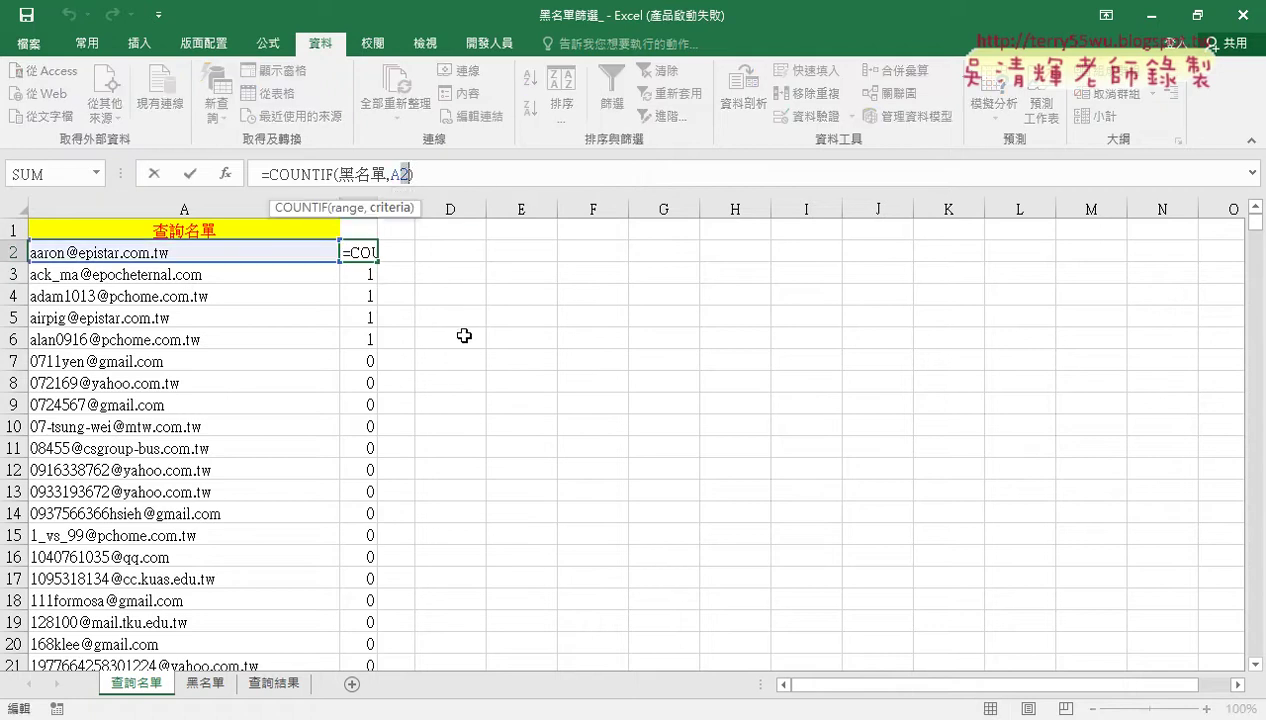
# Step: Add a For i = 2 To 1000 loop setting cells(i,"B")="", then select B2's COUNTIF formula text
pyautogui.click(158, 176)
pyautogui.click(498, 662)
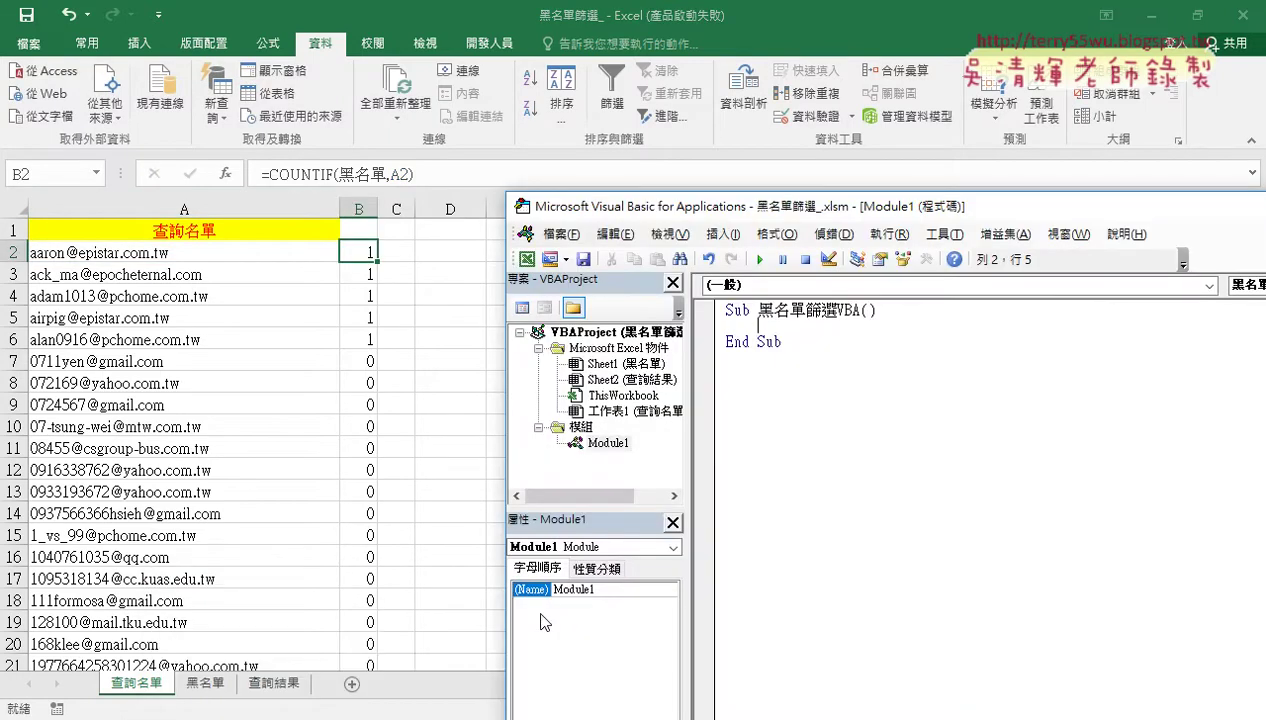
pyautogui.write('ㄉㄜ')
pyautogui.press('Escape')
pyautogui.write('for')
pyautogui.write(' i=2 ')
pyautogui.write('to 1')
pyautogui.write('000')
pyautogui.press('Return')
pyautogui.press('Return')
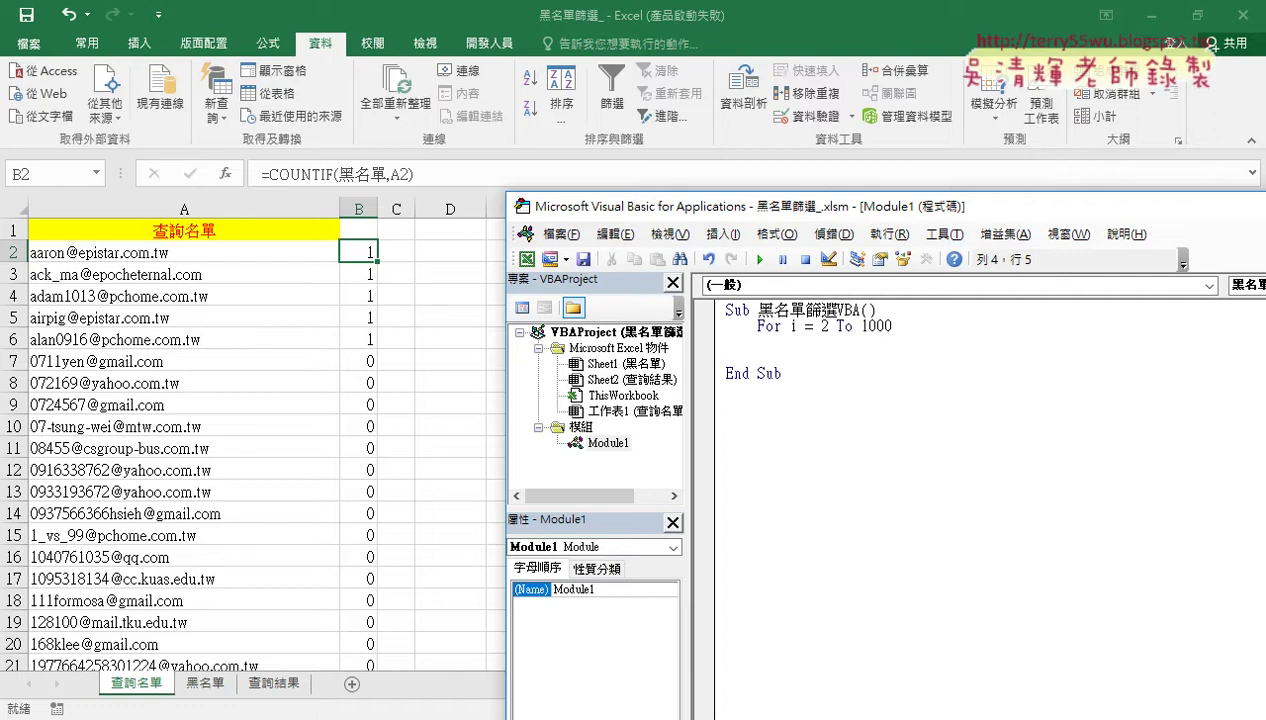
pyautogui.write('next')
pyautogui.press('Up')
pyautogui.write('cells')
pyautogui.write('(i')
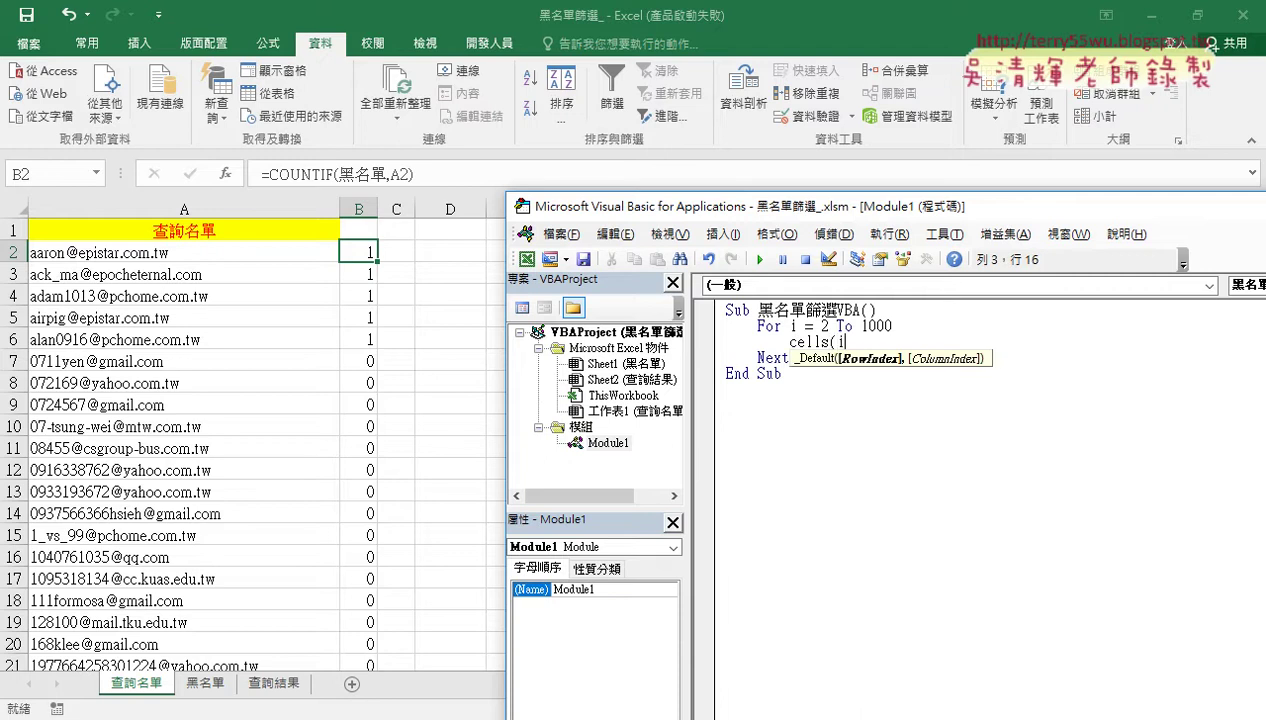
pyautogui.write(',"B')
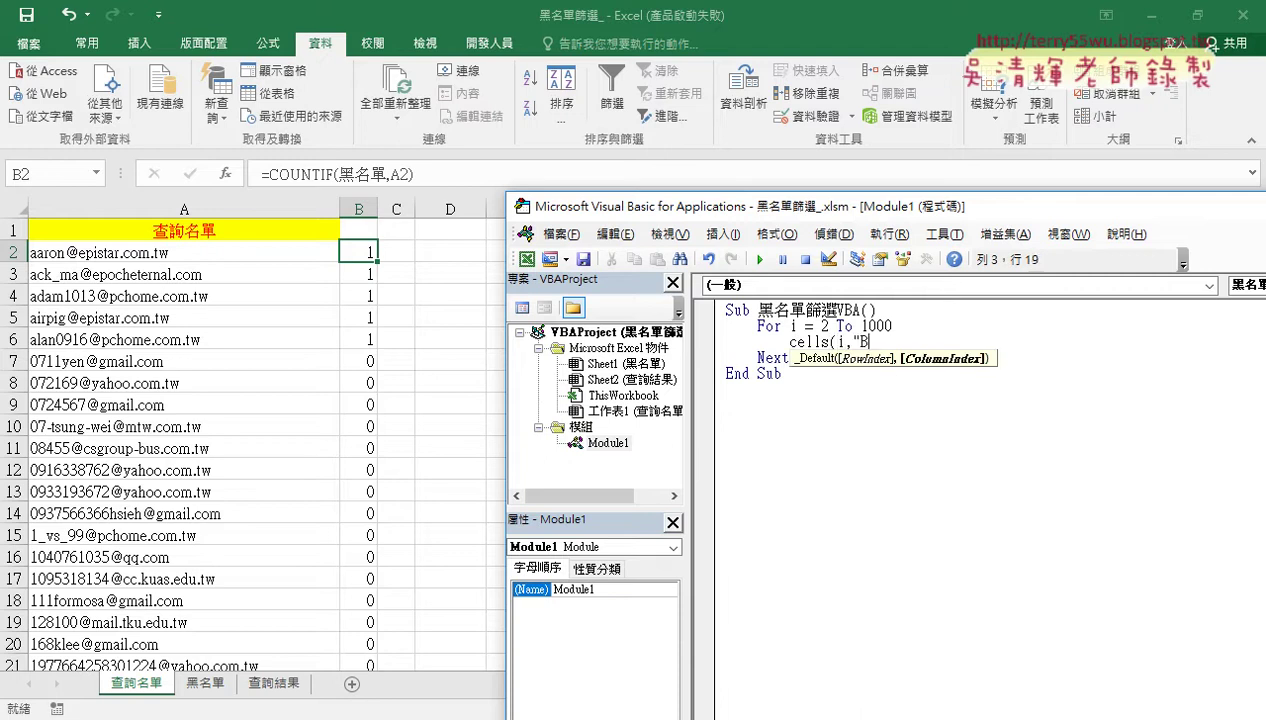
pyautogui.write('")')
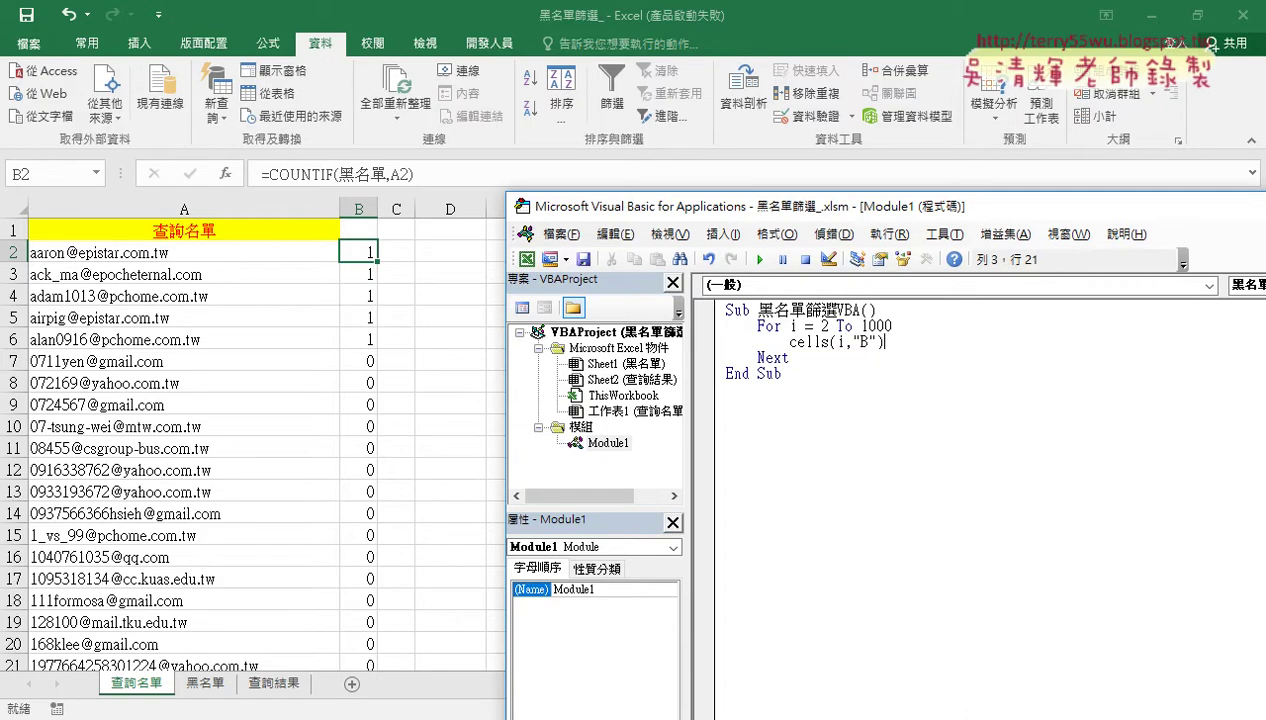
pyautogui.write('=""')
pyautogui.moveTo(256, 175); pyautogui.dragTo(428, 177)
pyautogui.rightClick(428, 177)
# Step: Copy B2's COUNTIF formula and paste it after Cells(i,"B")= in the loop line
pyautogui.click(422, 213)
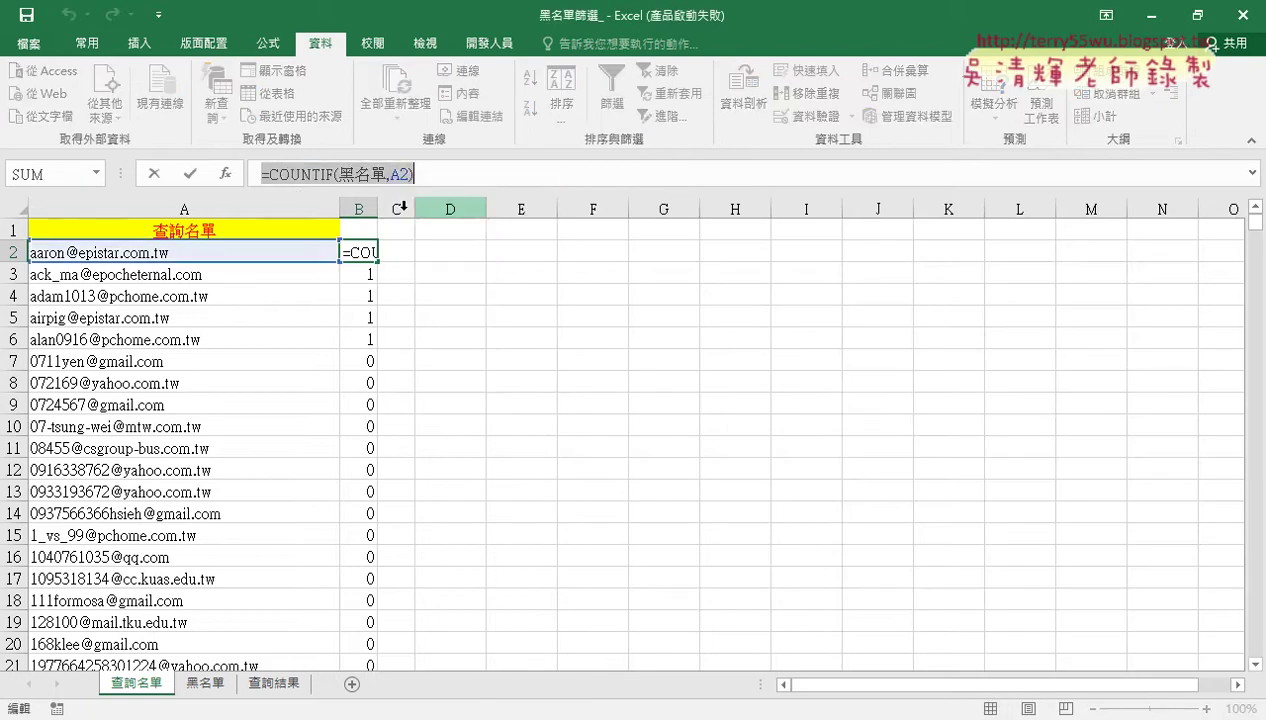
pyautogui.click(155, 174)
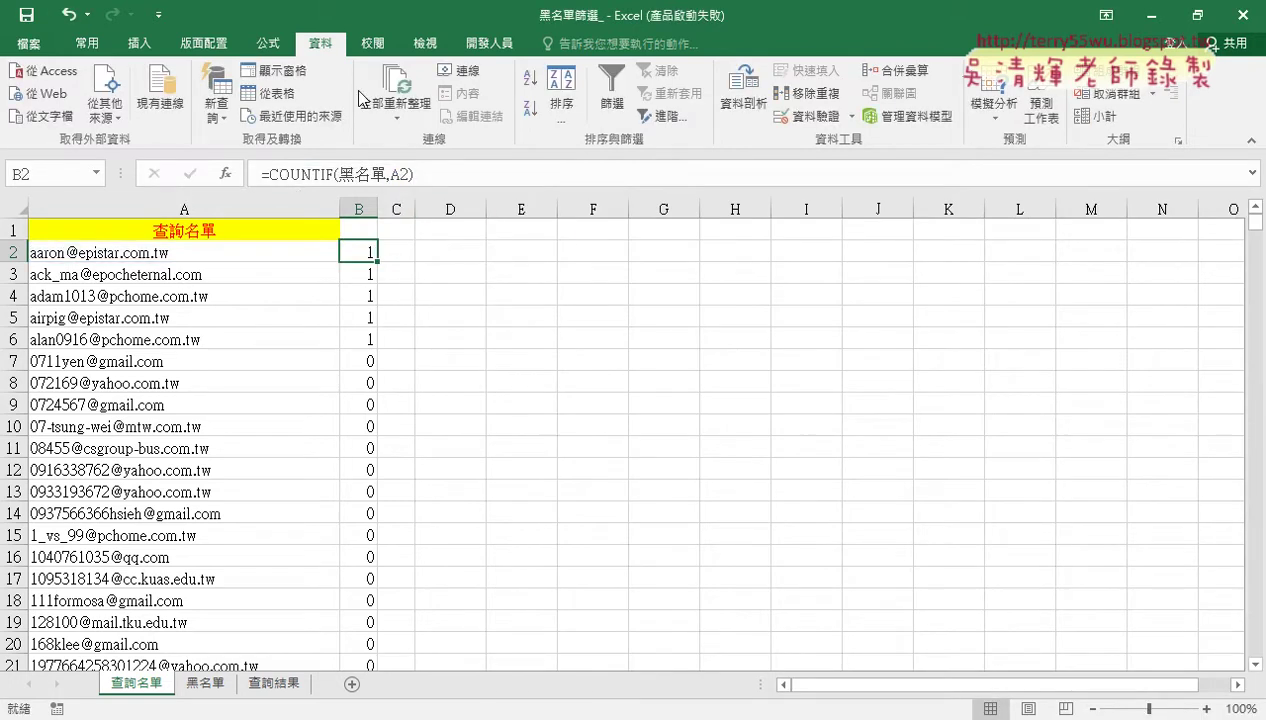
pyautogui.click(489, 43)
pyautogui.click(37, 88)
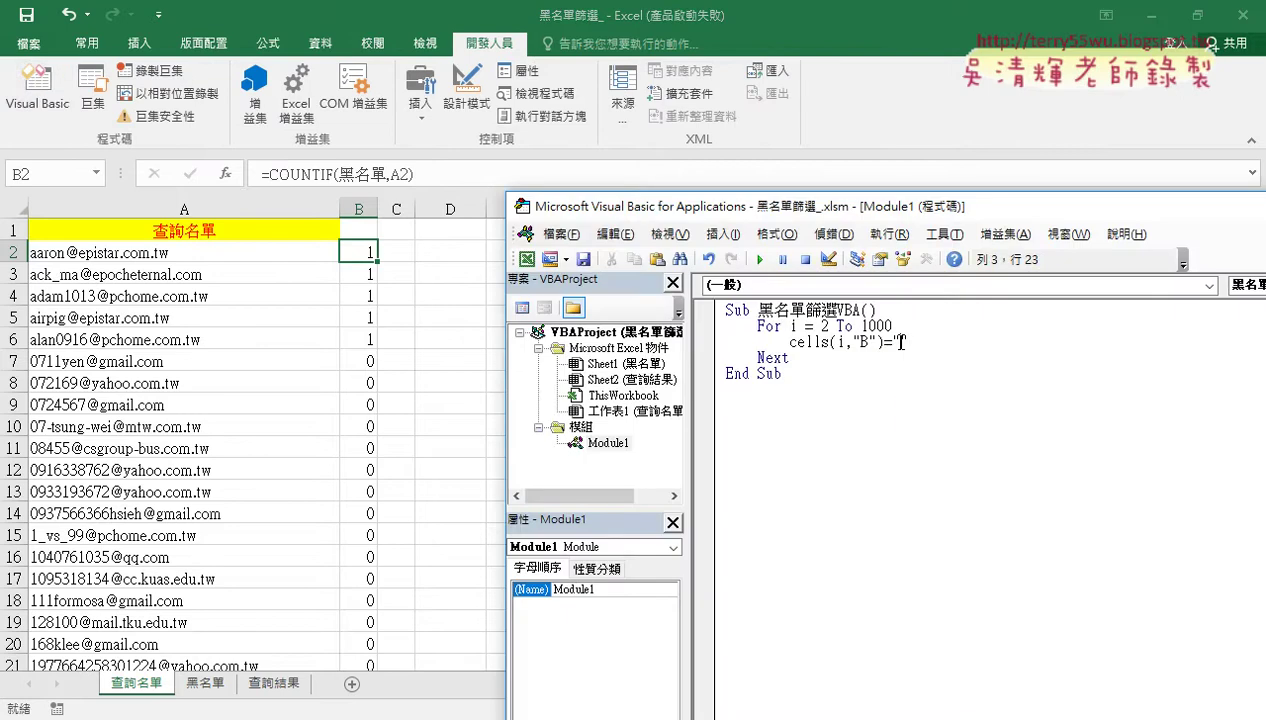
pyautogui.rightClick(901, 342)
pyautogui.click(960, 420)
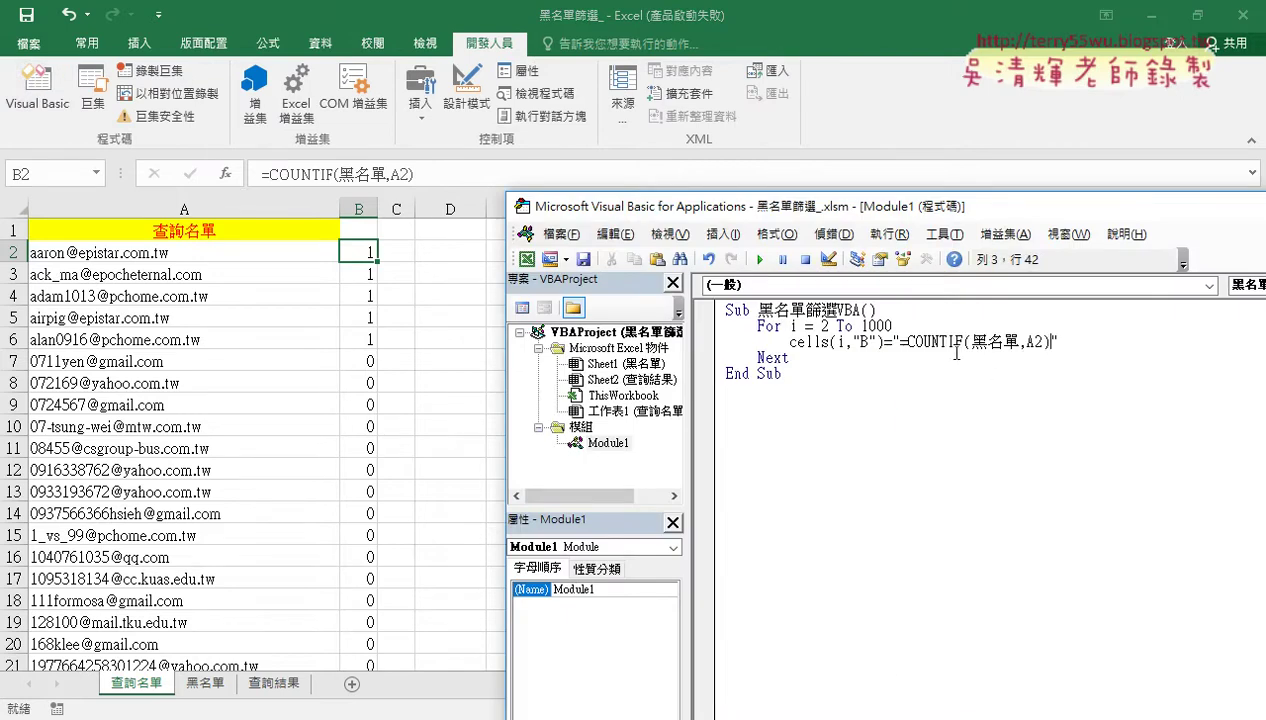
# Step: Replace the row number 2 with " & i & " so each row gets its own COUNTIF
pyautogui.moveTo(971, 343); pyautogui.dragTo(1019, 343)
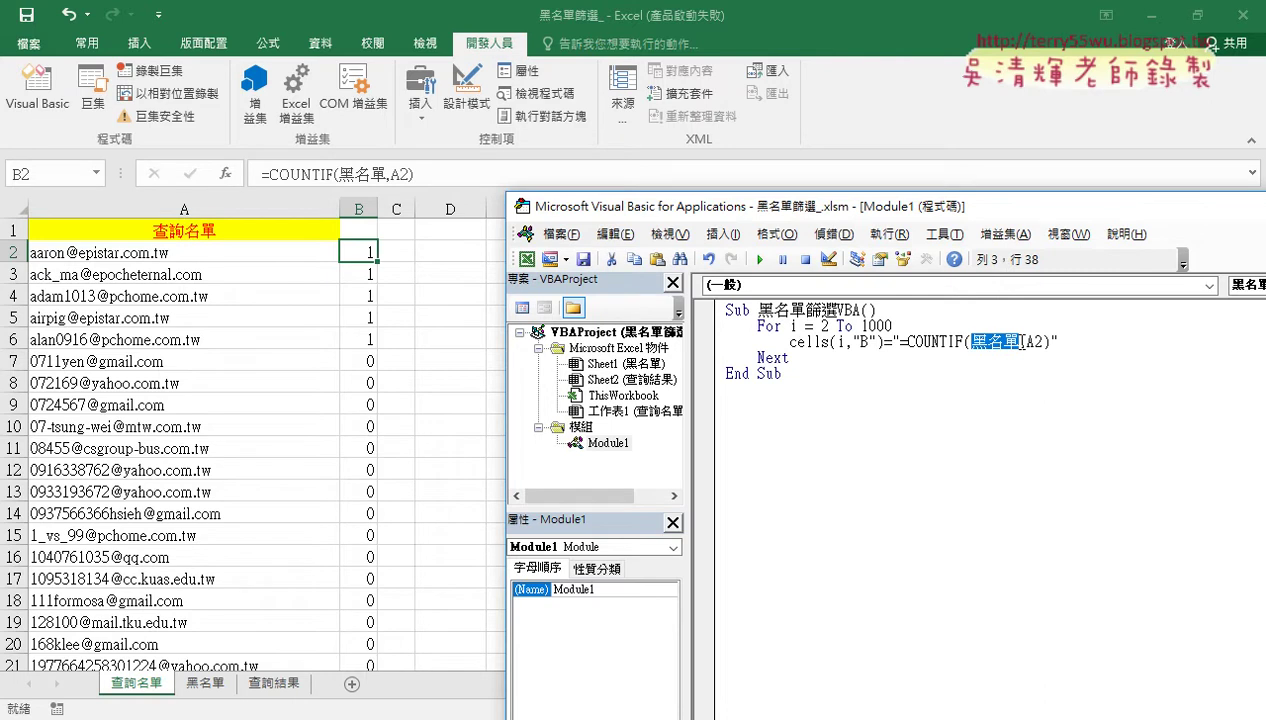
pyautogui.click(1020, 341)
pyautogui.press('Right')
pyautogui.press('Right')
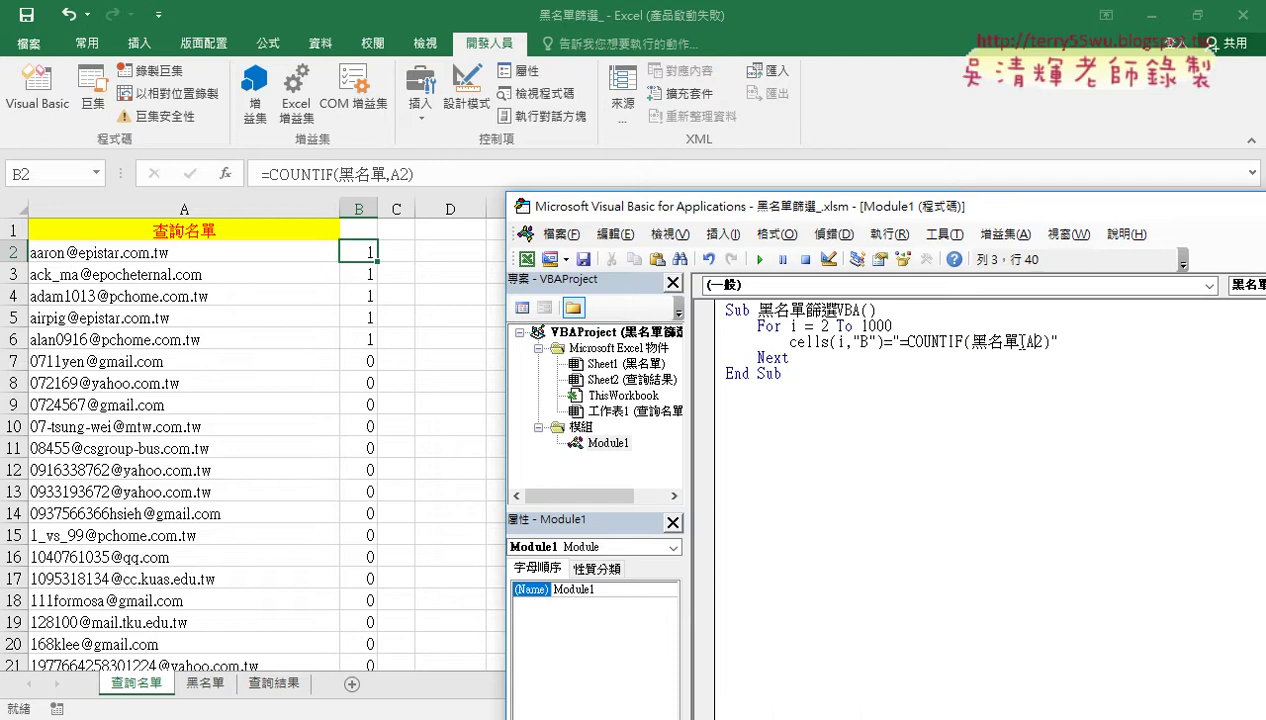
pyautogui.hotkey('shift', 'Right')
pyautogui.write('""')
pyautogui.write('&&')
pyautogui.press('Left')
pyautogui.write('i')
pyautogui.press('Right')
pyautogui.press('Right')
pyautogui.press('Right')
pyautogui.press('space')
pyautogui.click(790, 357)
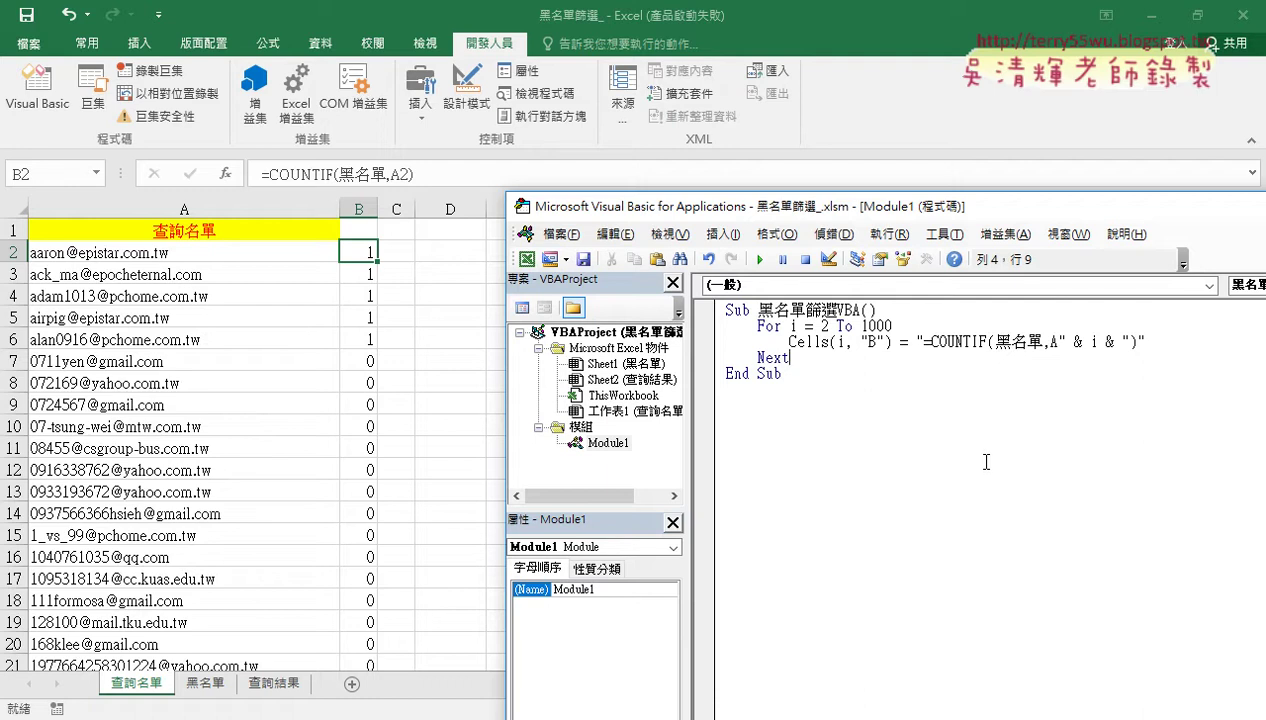
# Step: Highlight the For…Next loop code, then display the 查詢結果 sheet with its 黑名單篩選VBA and 清除 buttons
pyautogui.moveTo(800, 357); pyautogui.dragTo(721, 327)
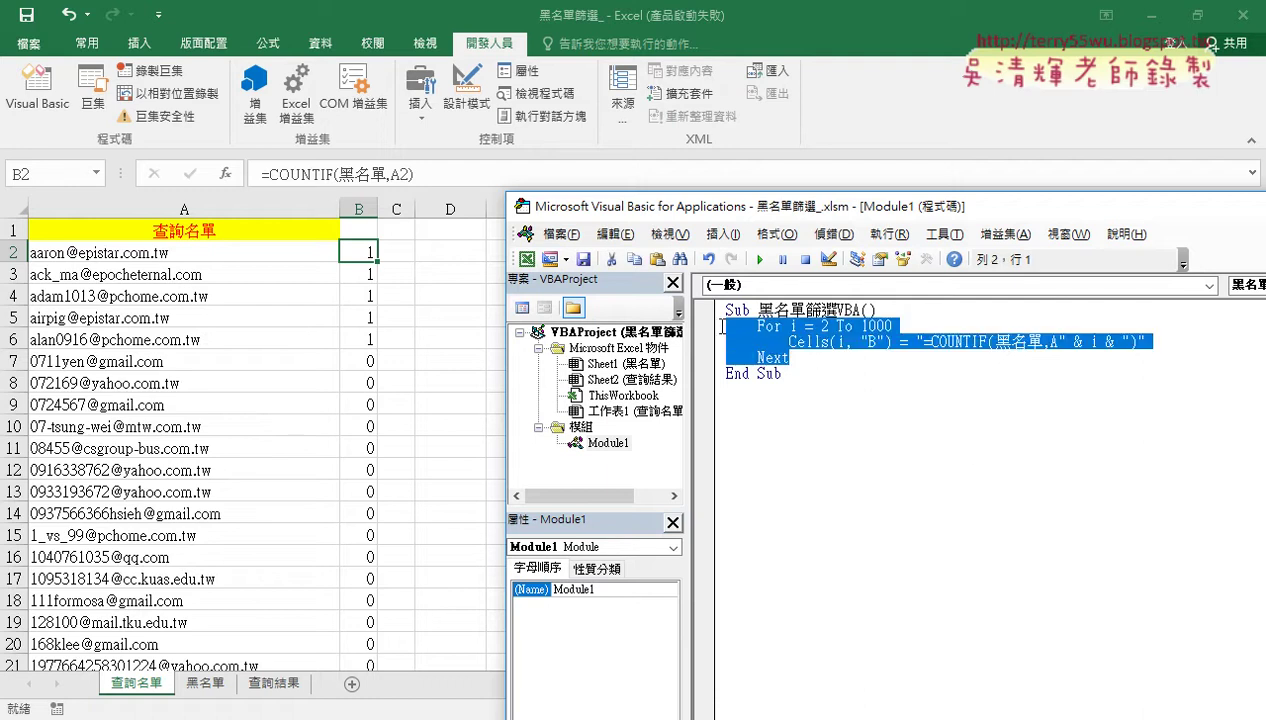
pyautogui.click(796, 341)
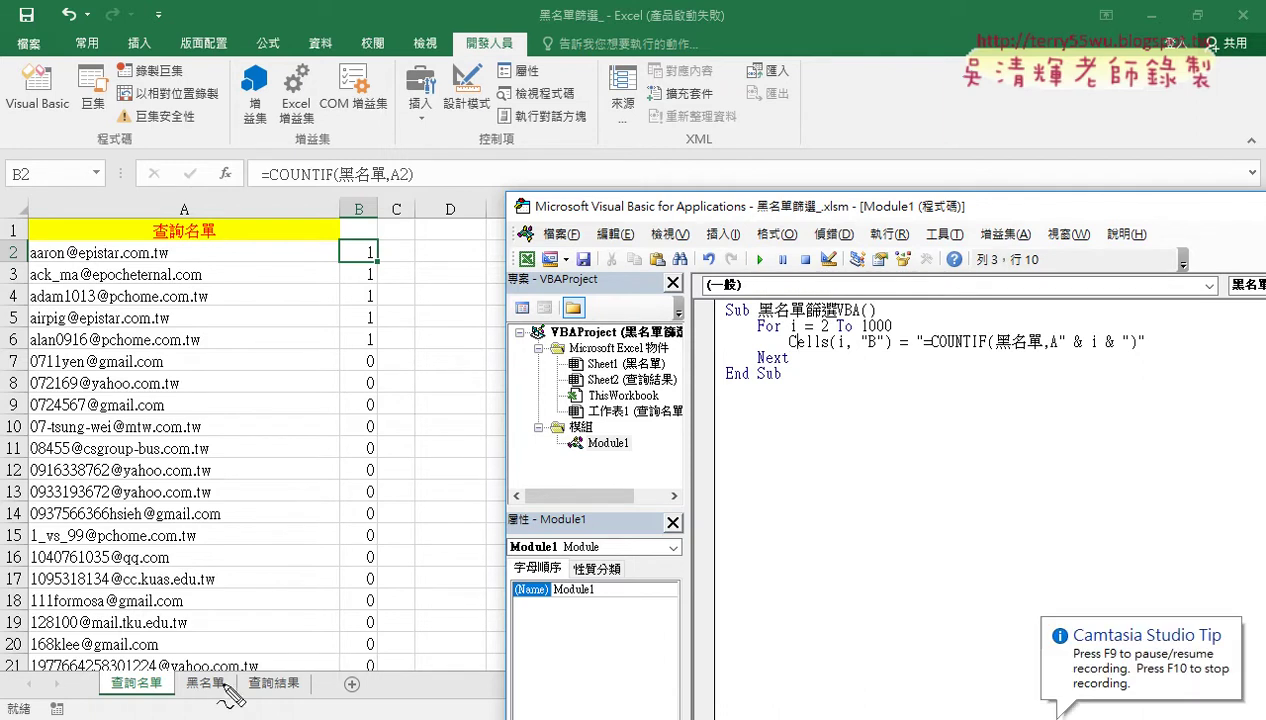
pyautogui.moveTo(172, 703)
pyautogui.mouseDown()
pyautogui.moveTo(60, 702)
pyautogui.moveTo(150, 662)
pyautogui.moveTo(177, 704)
pyautogui.mouseUp()
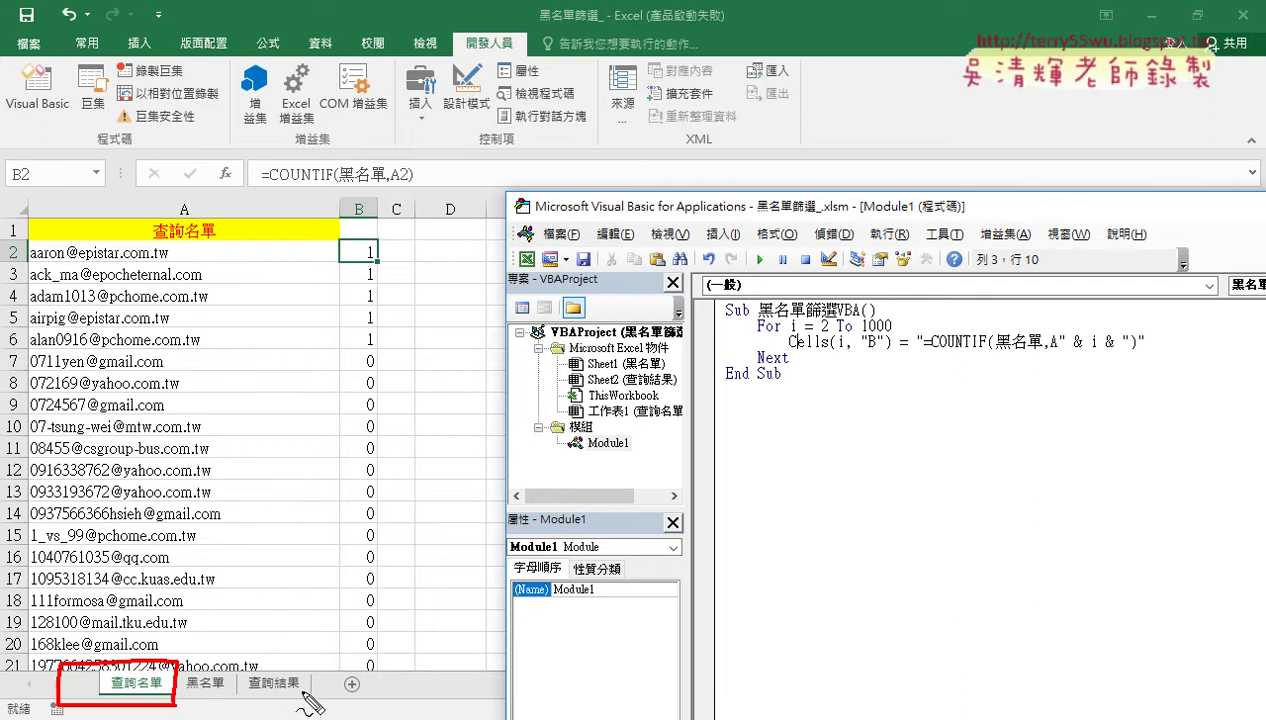
pyautogui.moveTo(305, 698)
pyautogui.mouseDown()
pyautogui.moveTo(255, 697)
pyautogui.moveTo(312, 694)
pyautogui.mouseUp()
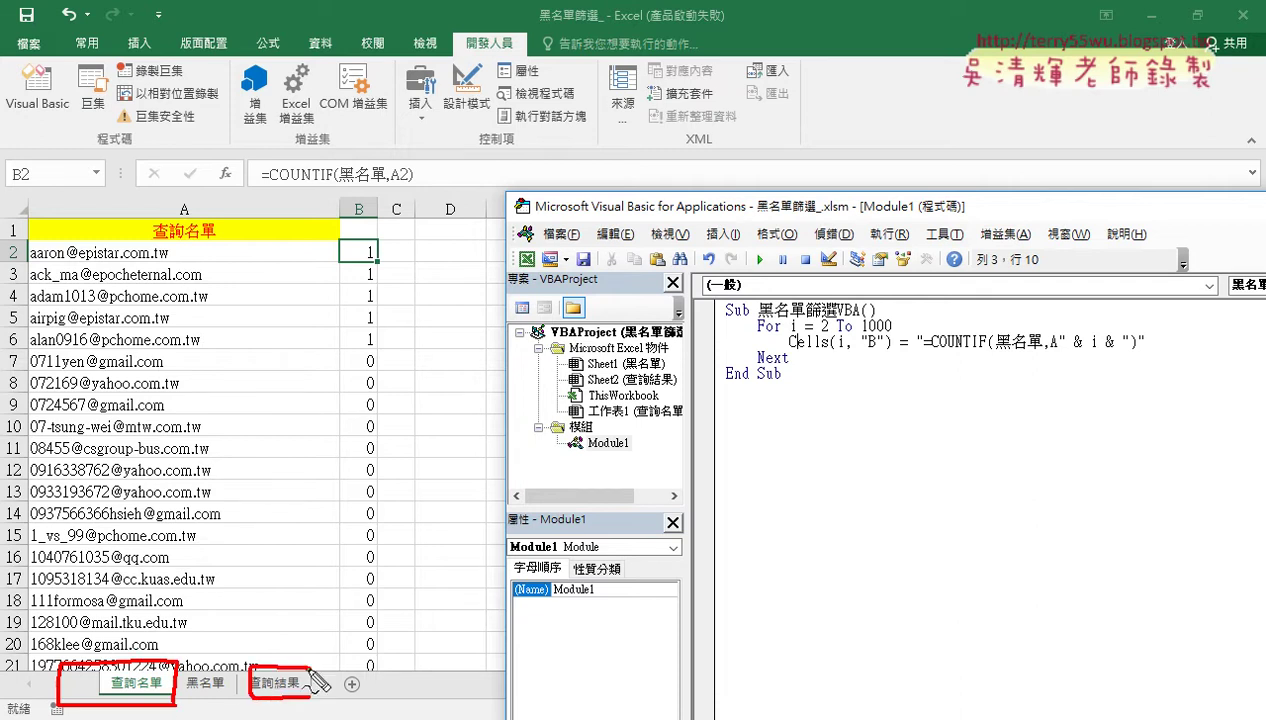
pyautogui.moveTo(346, 600)
pyautogui.mouseDown()
pyautogui.moveTo(288, 650)
pyautogui.moveTo(300, 663)
pyautogui.mouseUp()
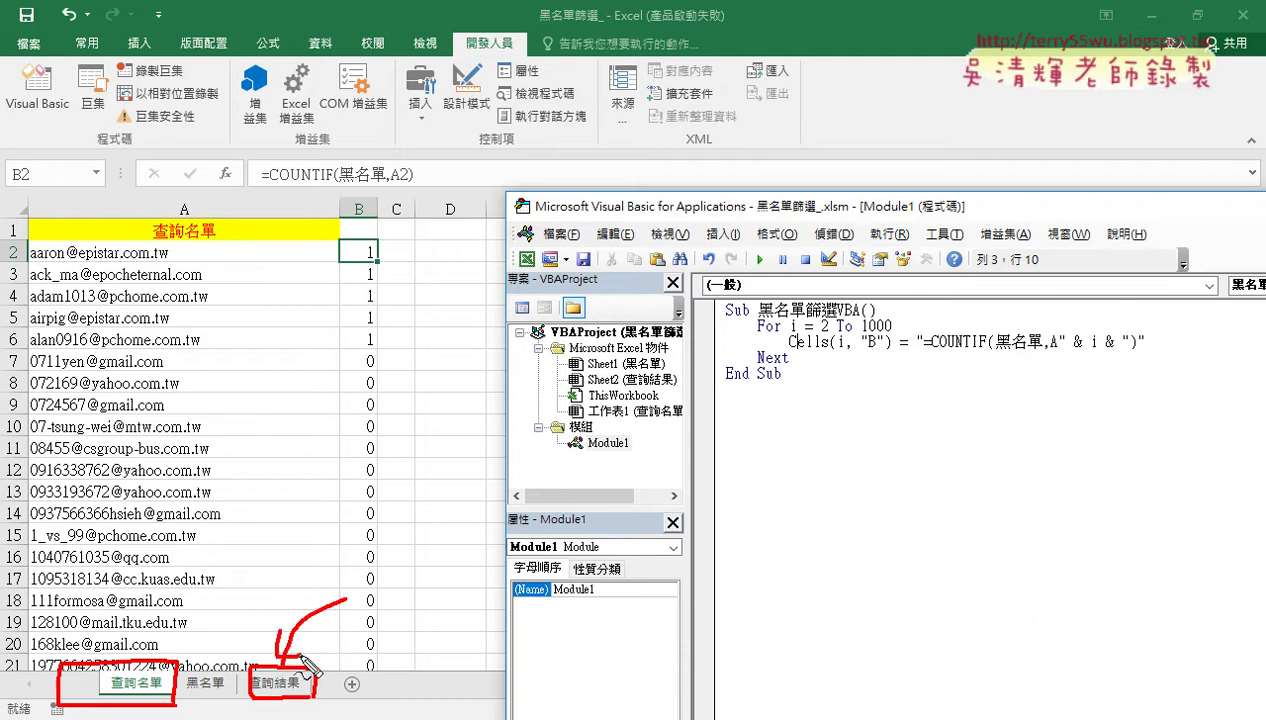
pyautogui.press('Escape')
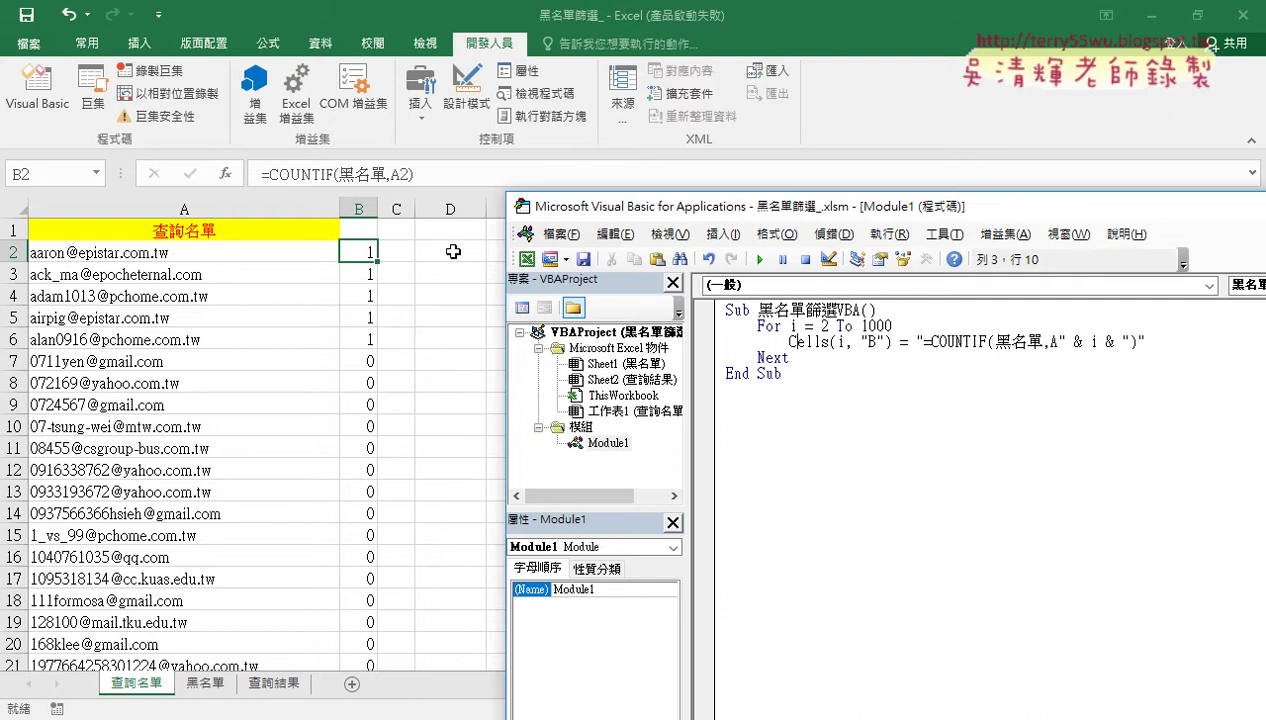
pyautogui.click(290, 683)
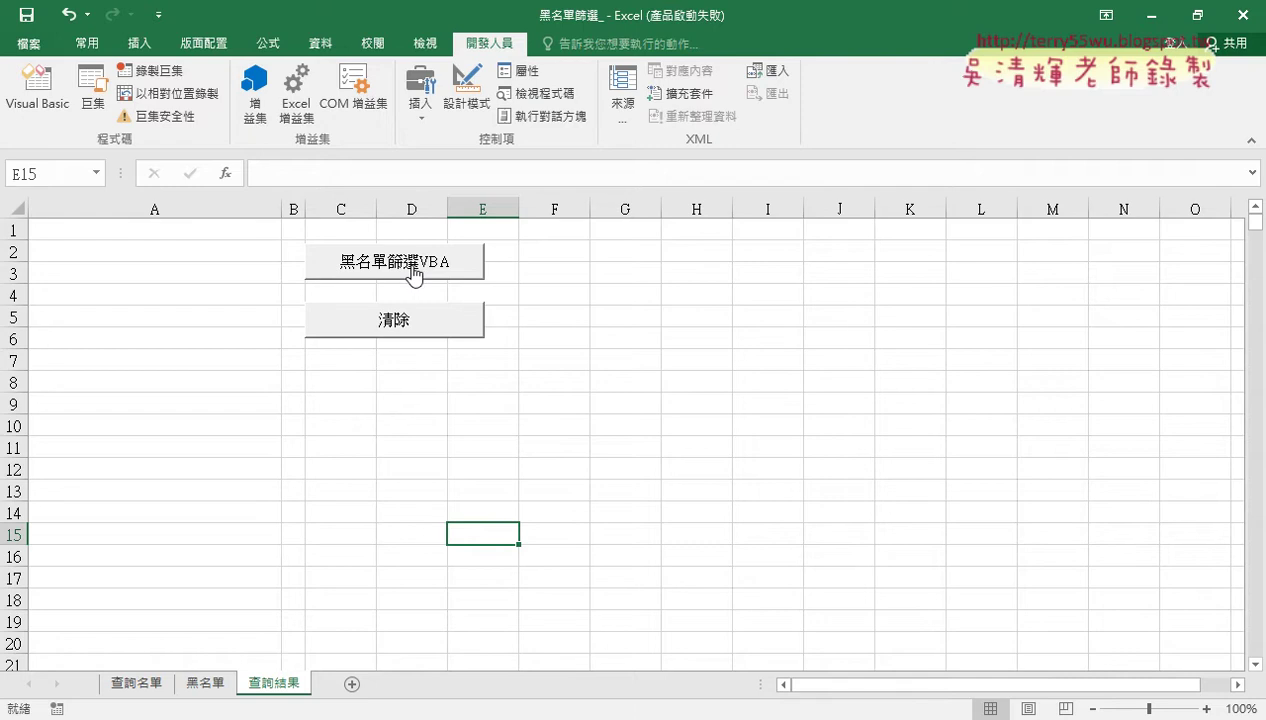
pyautogui.click(37, 100)
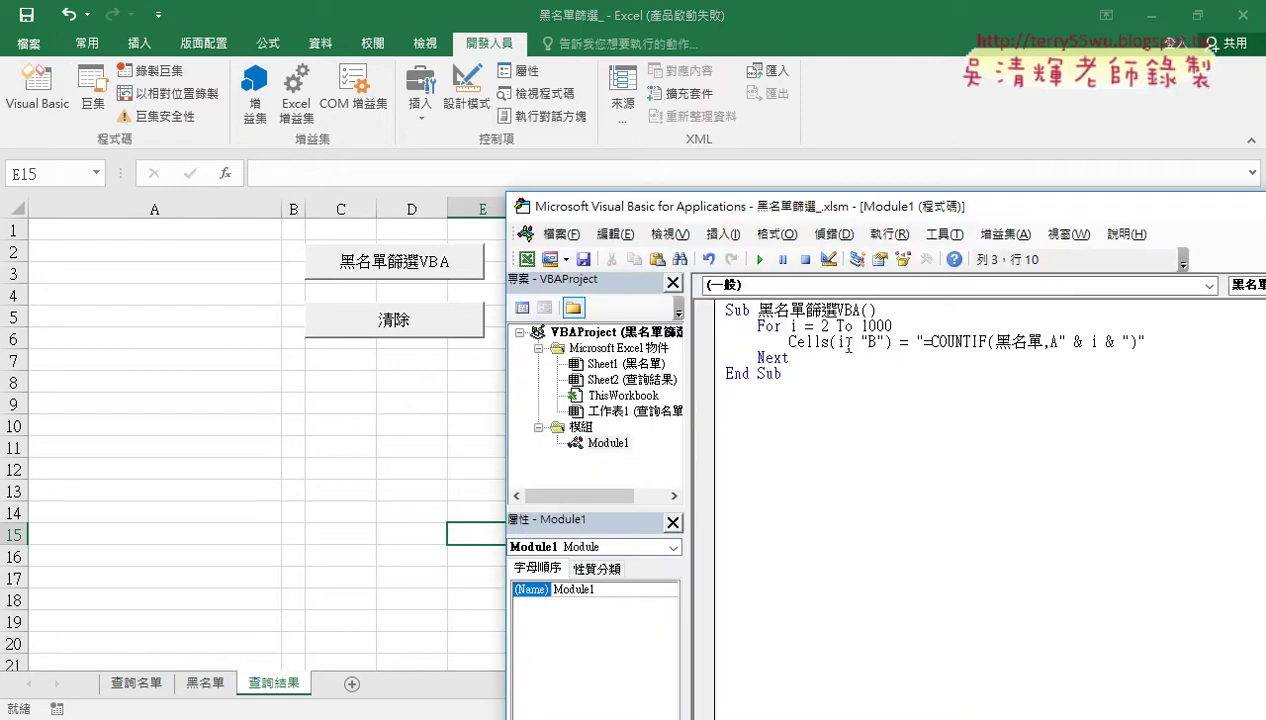
pyautogui.click(393, 291)
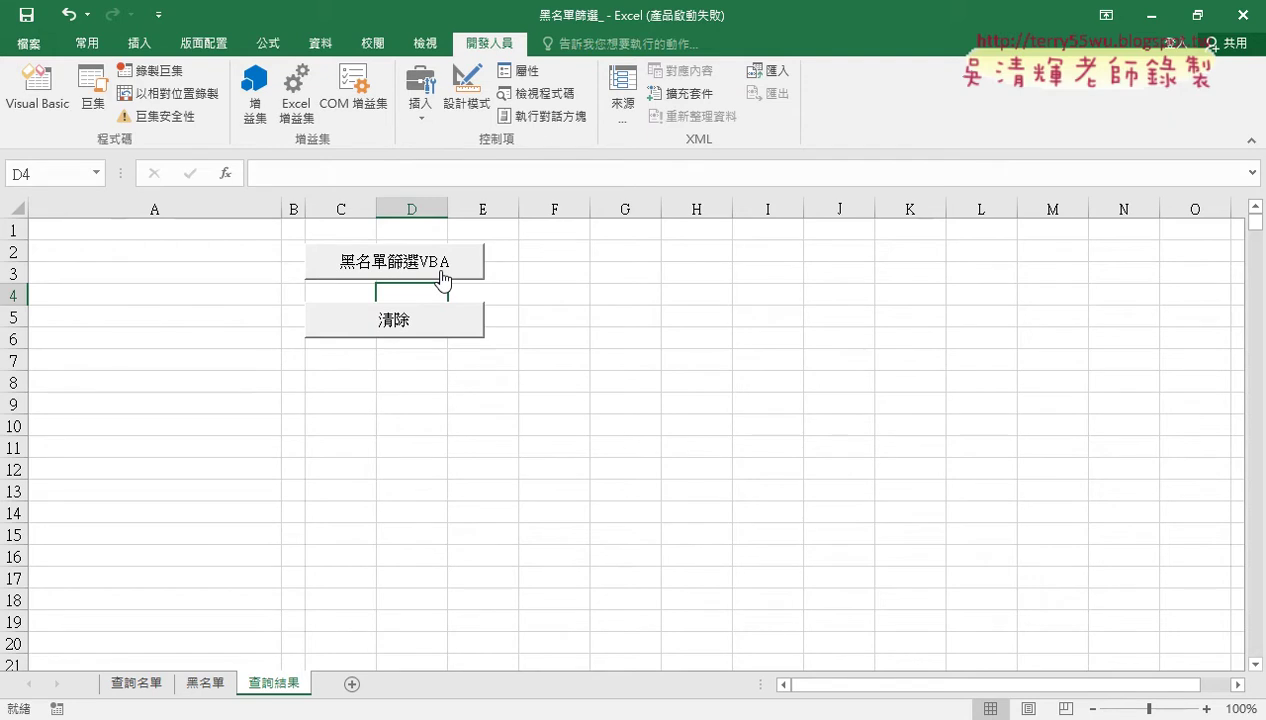
pyautogui.click(443, 277)
pyautogui.click(258, 683)
pyautogui.moveTo(258, 683)
pyautogui.mouseDown()
pyautogui.moveTo(139, 688)
pyautogui.moveTo(115, 712)
pyautogui.mouseUp()
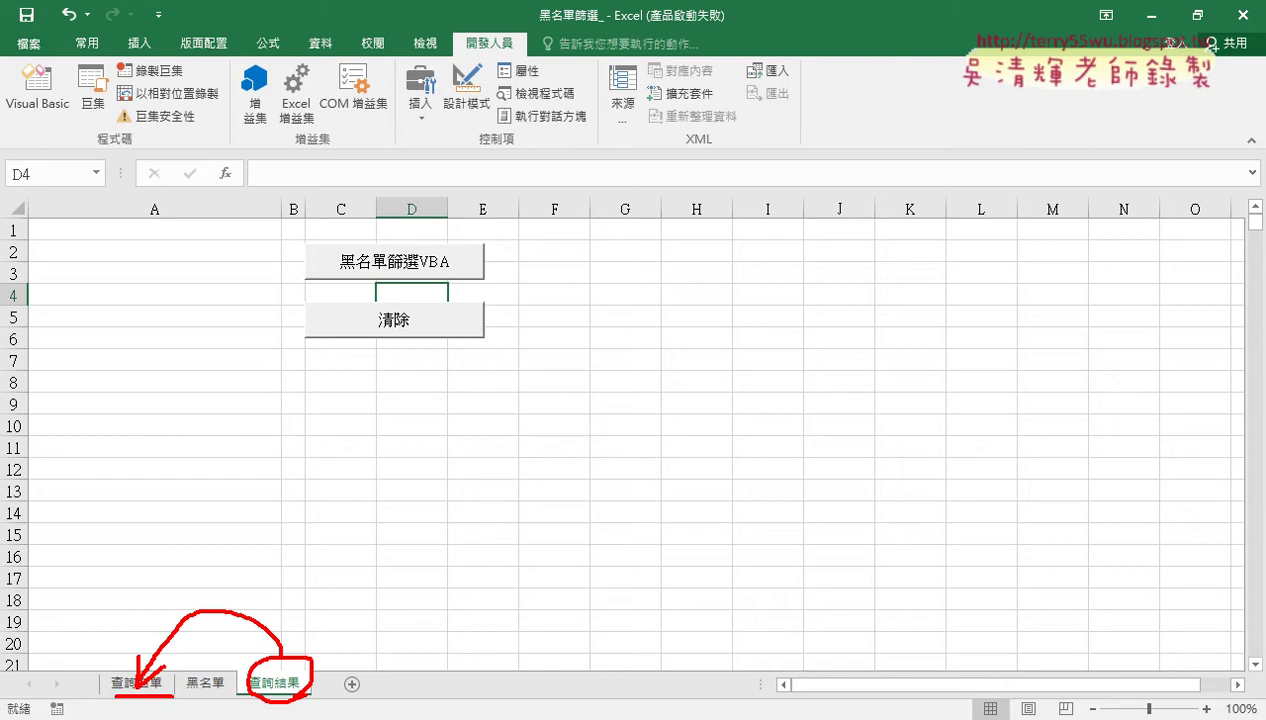
pyautogui.press('Escape')
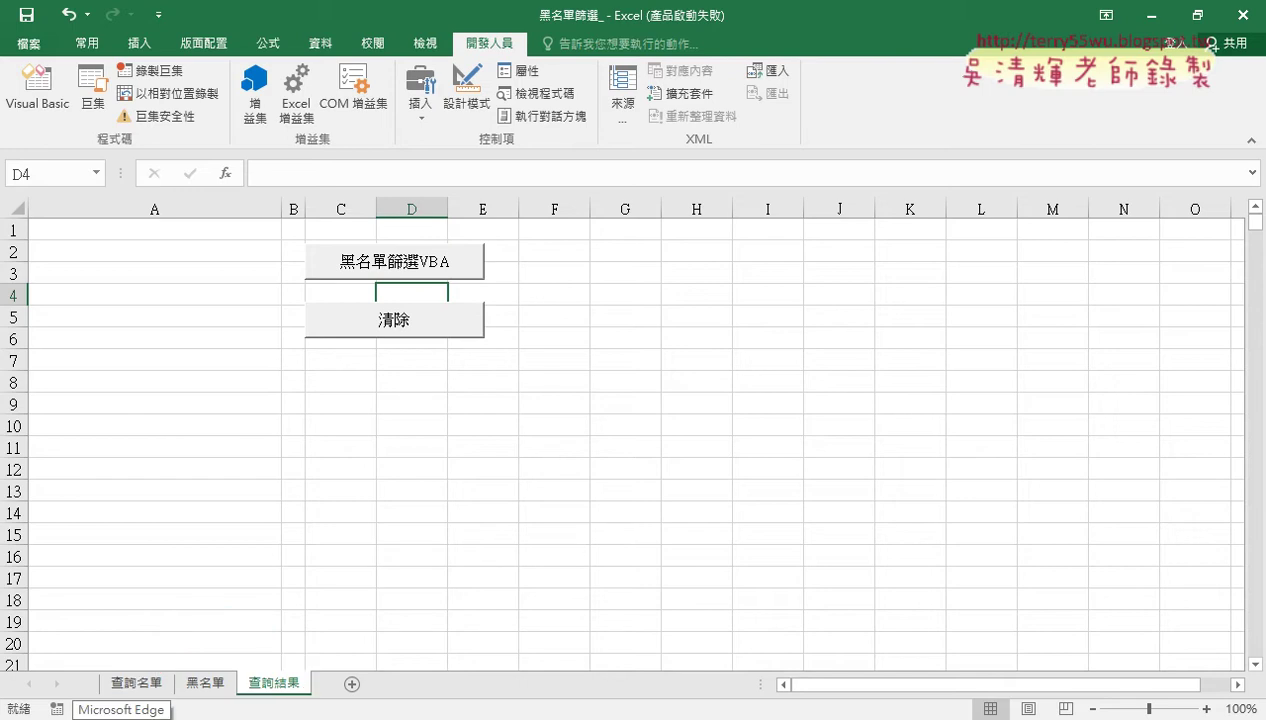
# Step: Prefix the Cells(i, "B") target on line 3 with sheets(1)
pyautogui.click(60, 116)
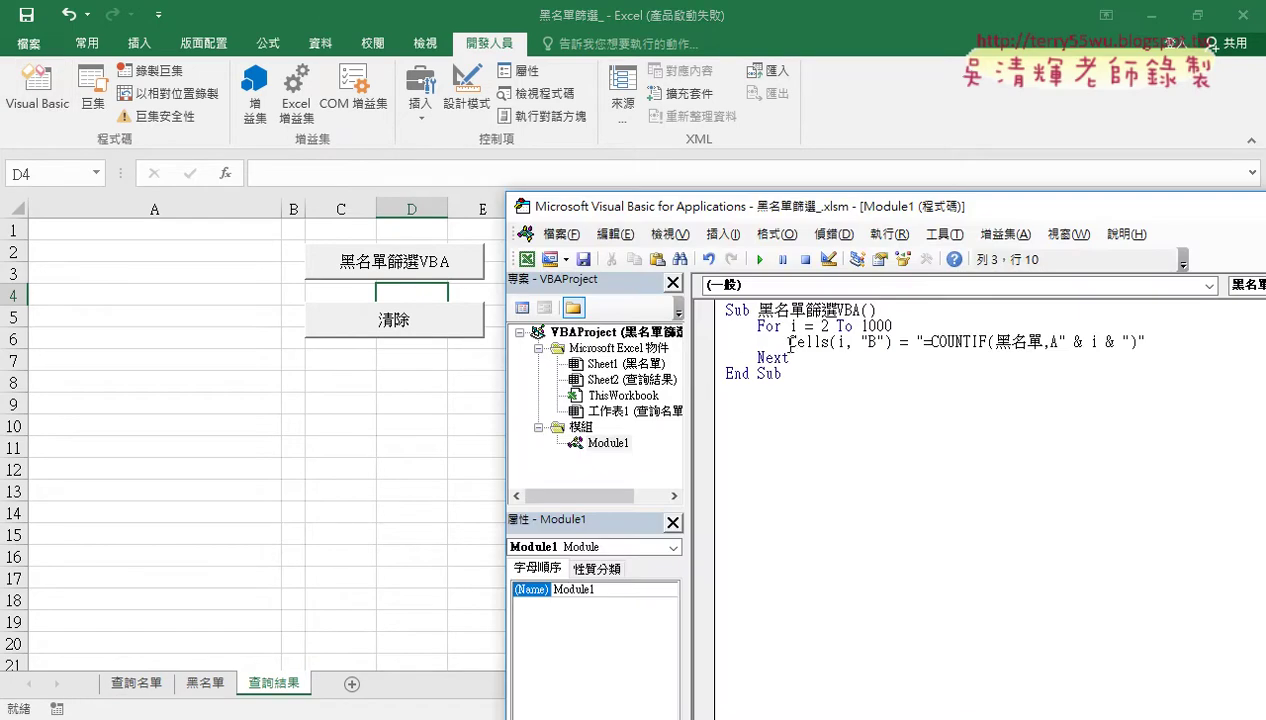
pyautogui.moveTo(790, 342); pyautogui.dragTo(891, 342)
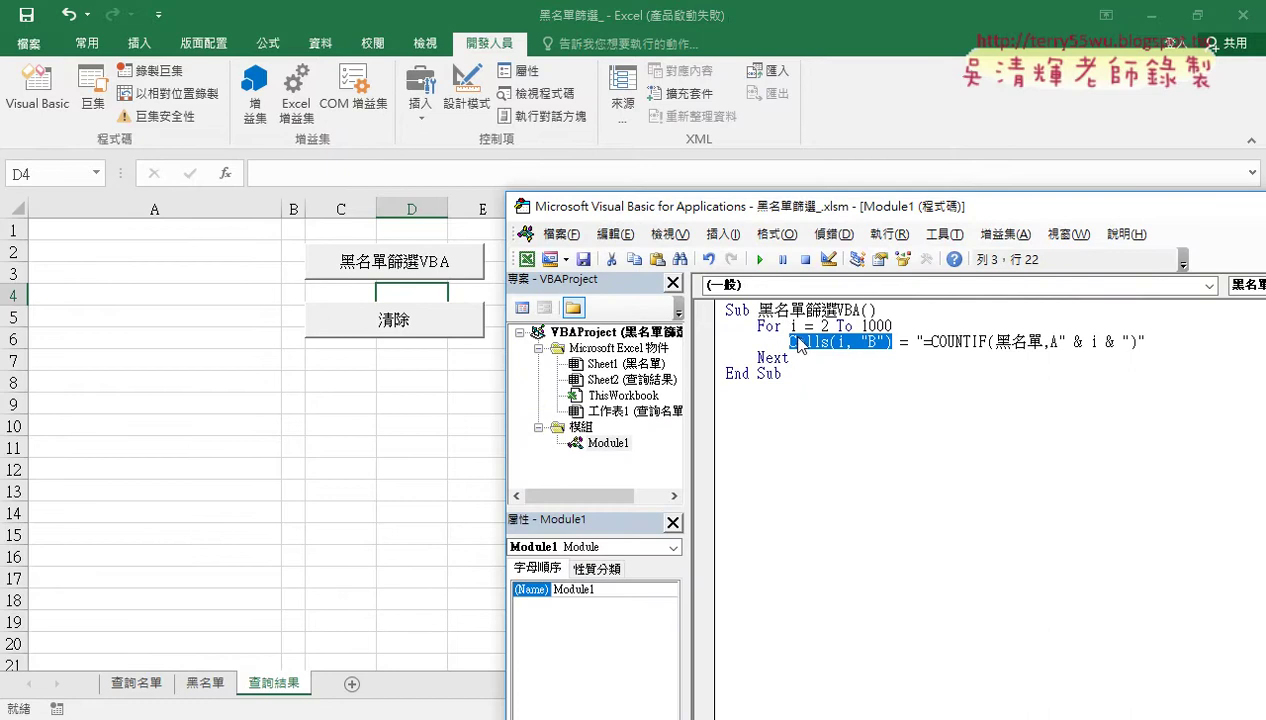
pyautogui.click(786, 342)
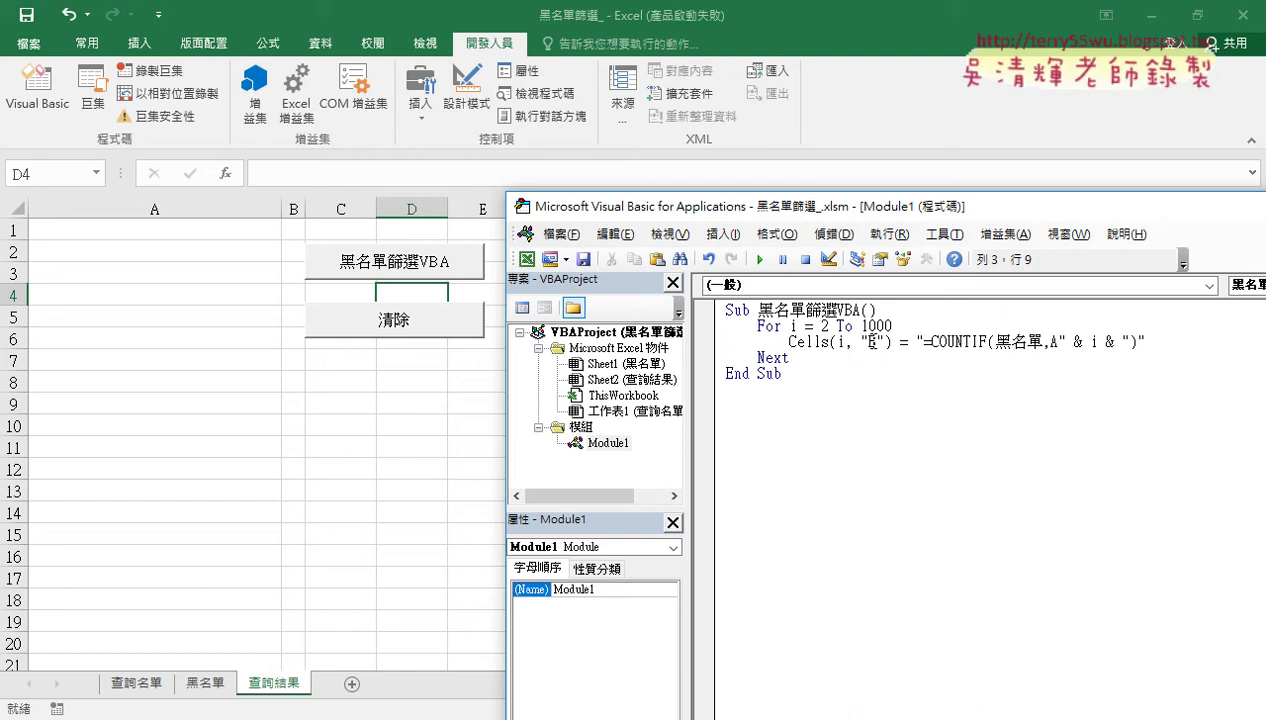
pyautogui.write('she')
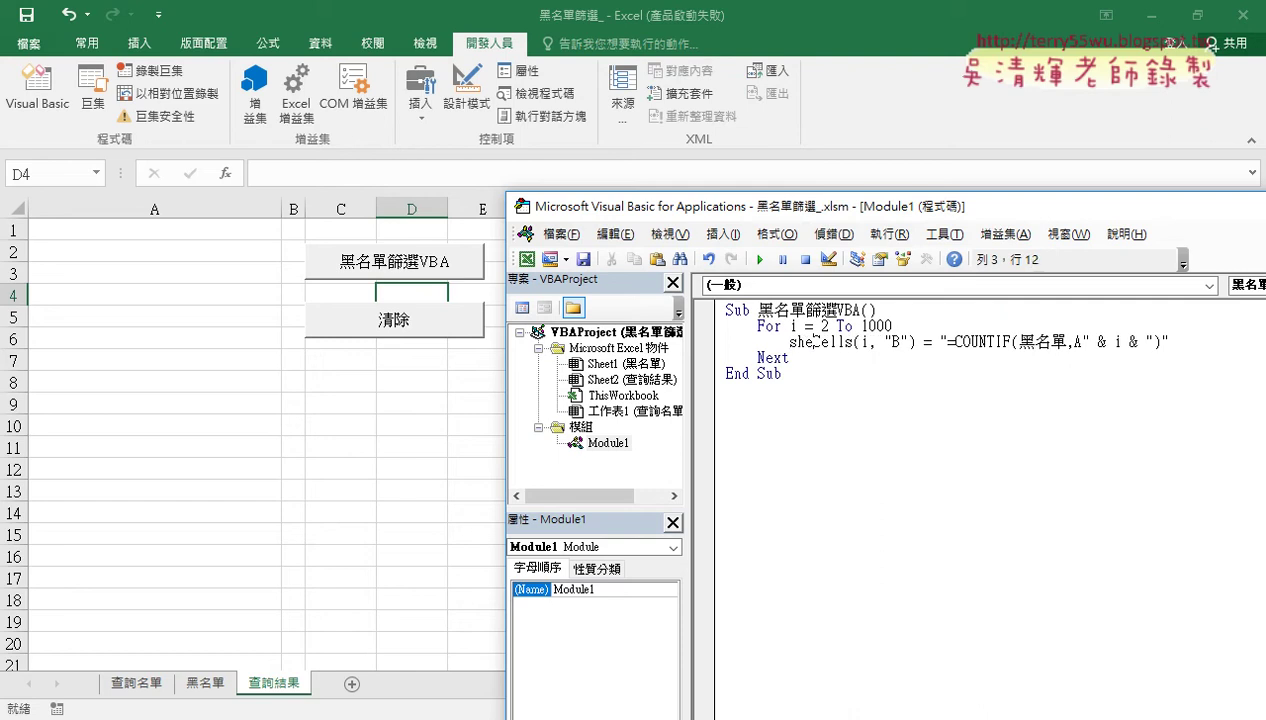
pyautogui.write('et')
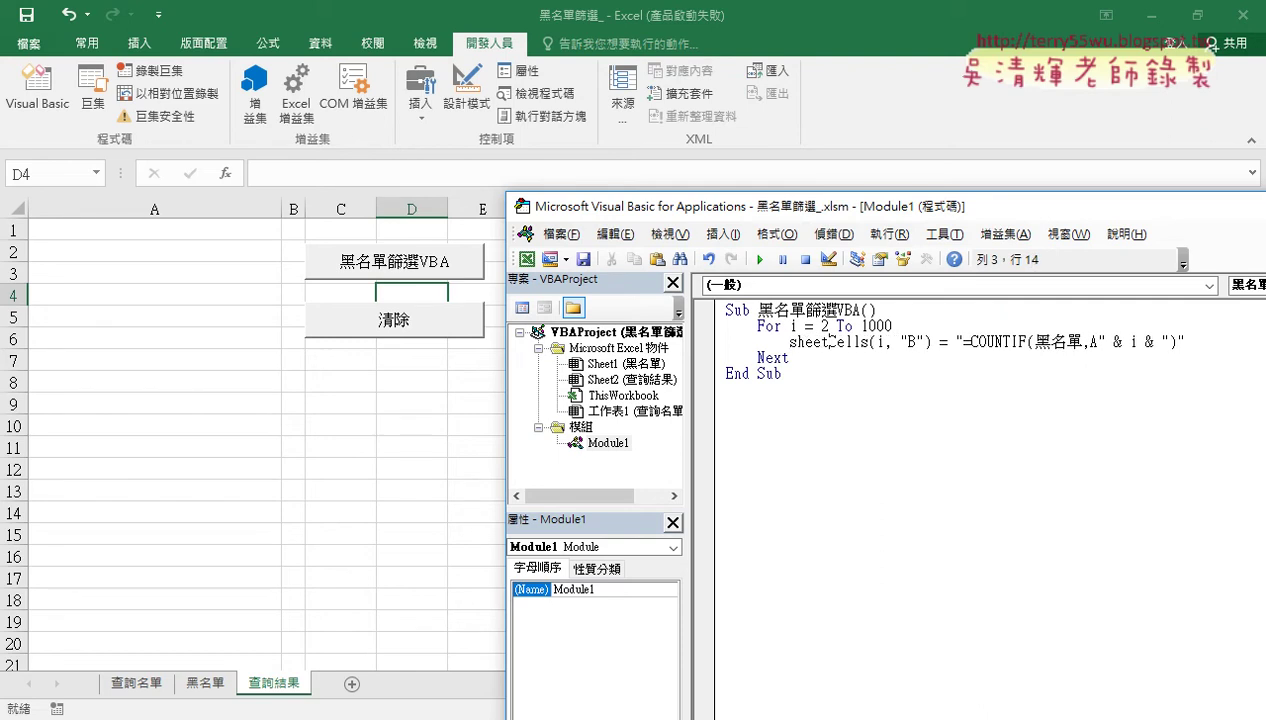
pyautogui.write('s')
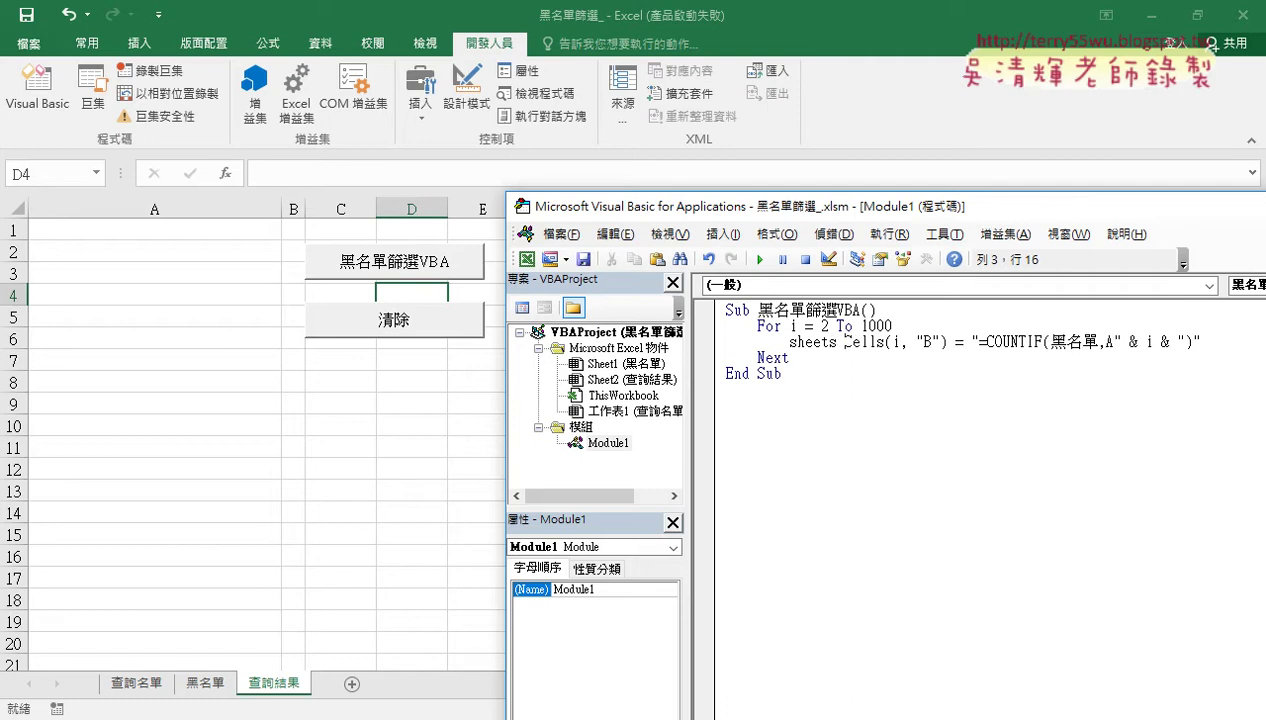
pyautogui.press('Left')
pyautogui.write('()')
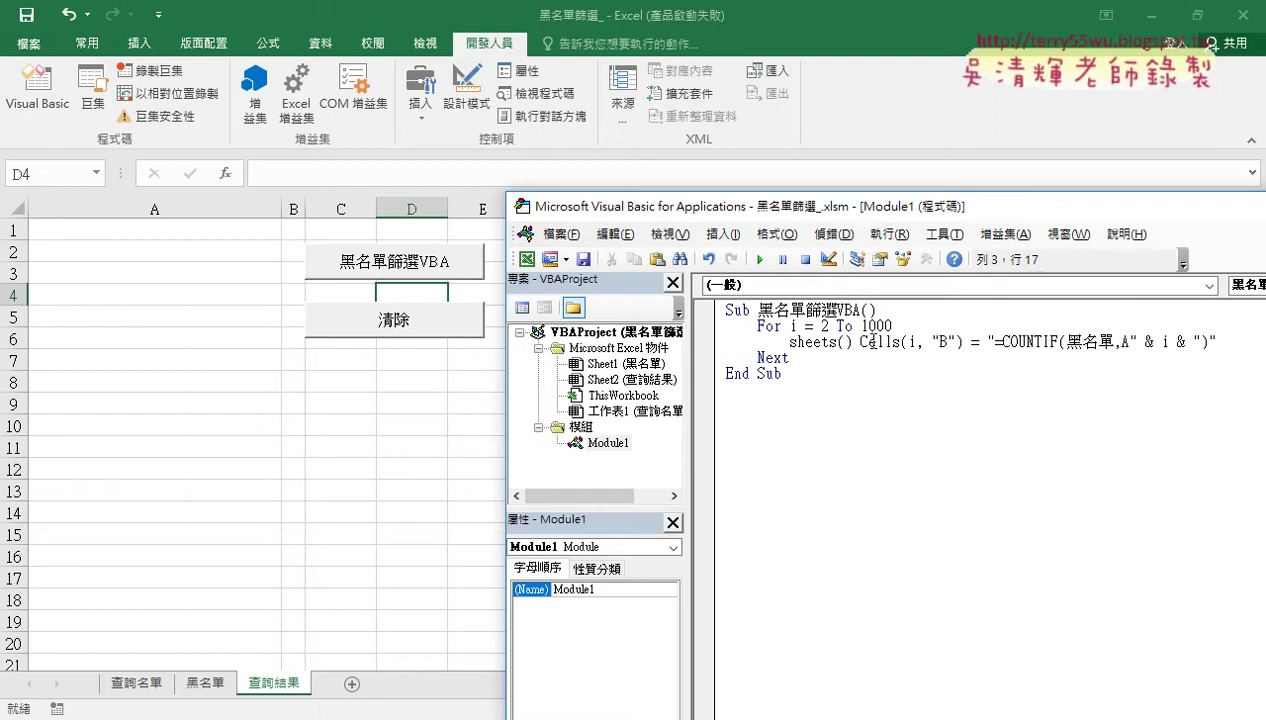
pyautogui.press('Left')
pyautogui.write('1')
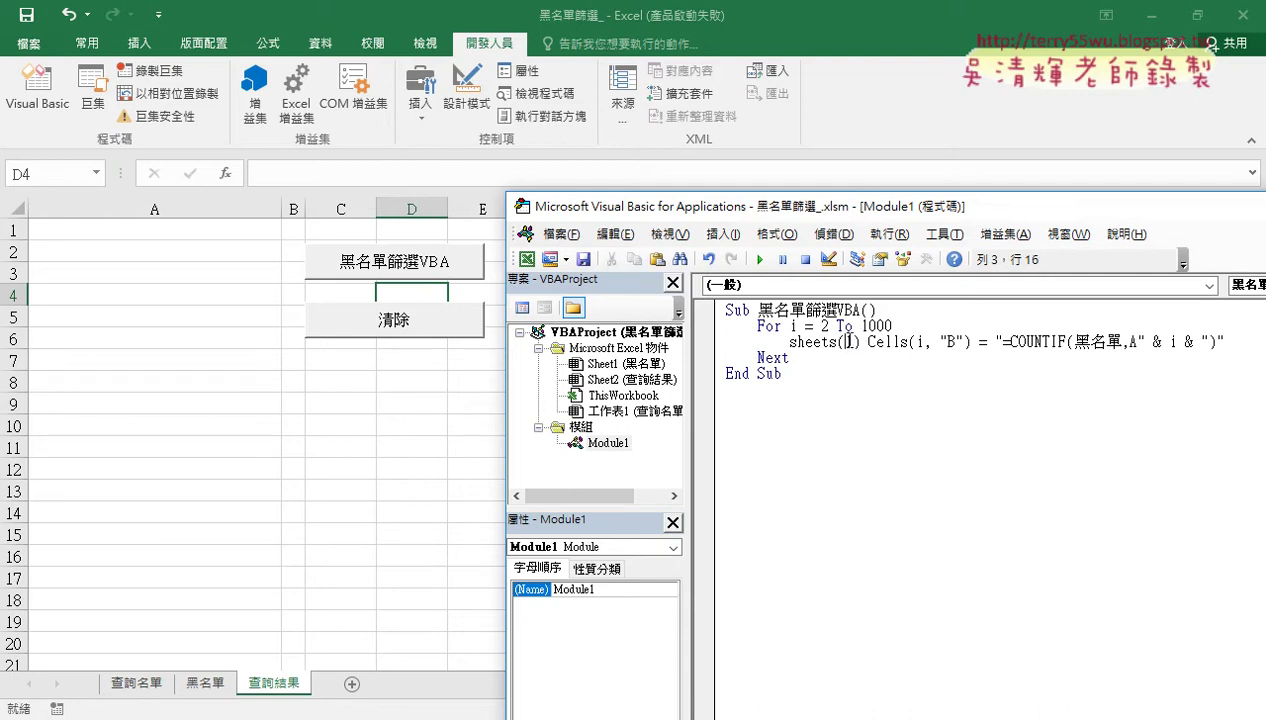
# Step: Change sheets(1) to sheets("查詢名單"). so Cells targets the 查詢名單 sheet
pyautogui.doubleClick(849, 341)
pyautogui.write('""')
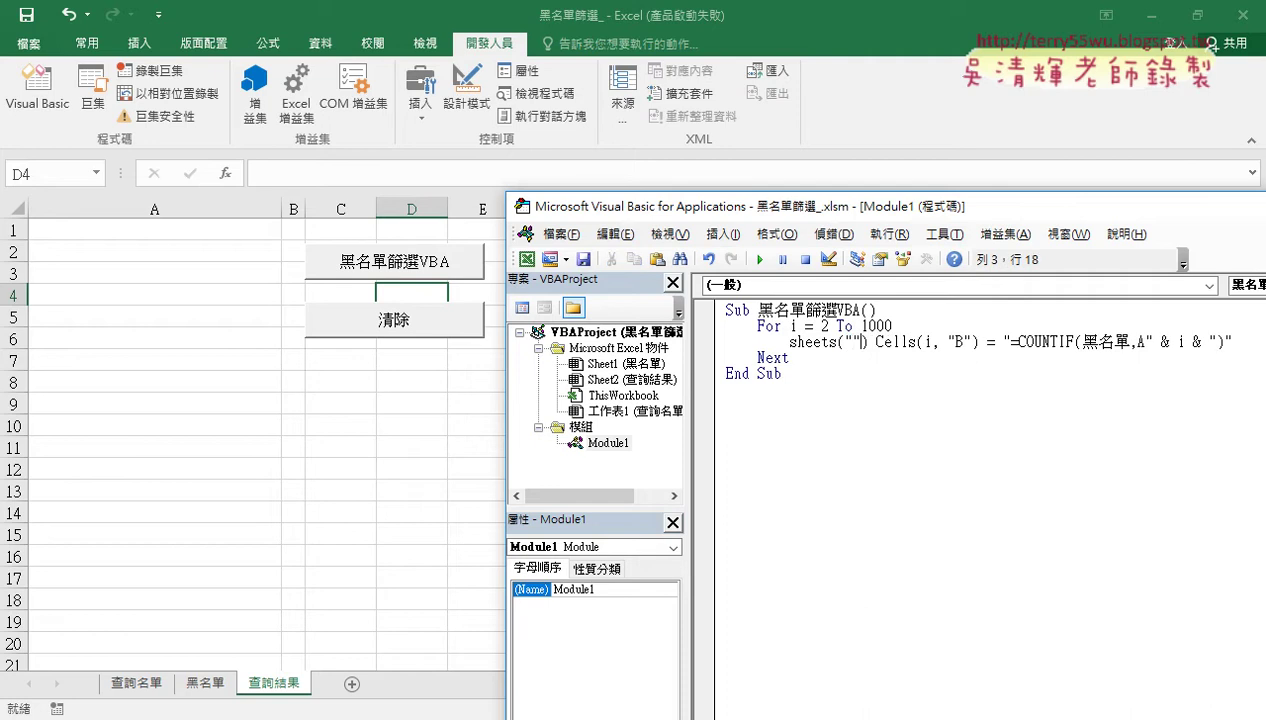
pyautogui.press('Left')
pyautogui.write('查')
pyautogui.write('ㄒㄩㄣ')
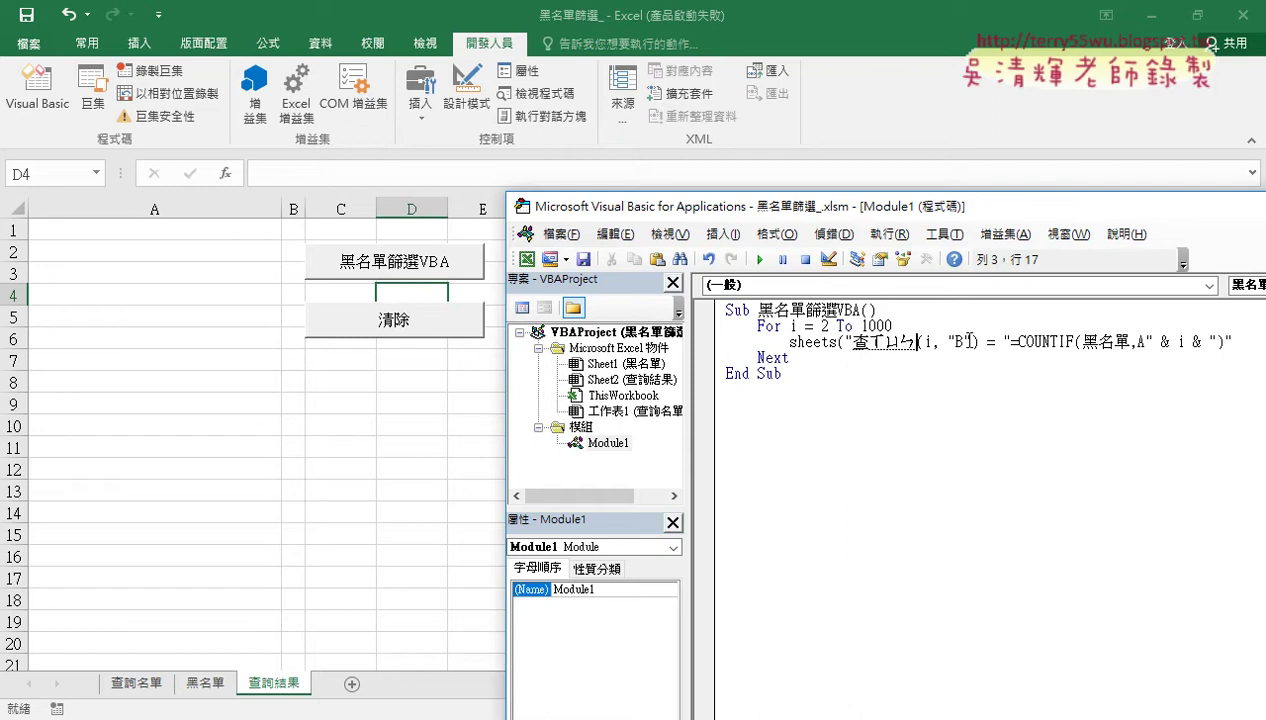
pyautogui.write('詢')
pyautogui.write('ㄇㄧㄥ名')
pyautogui.write('ㄉ')
pyautogui.write('ㄢ單')
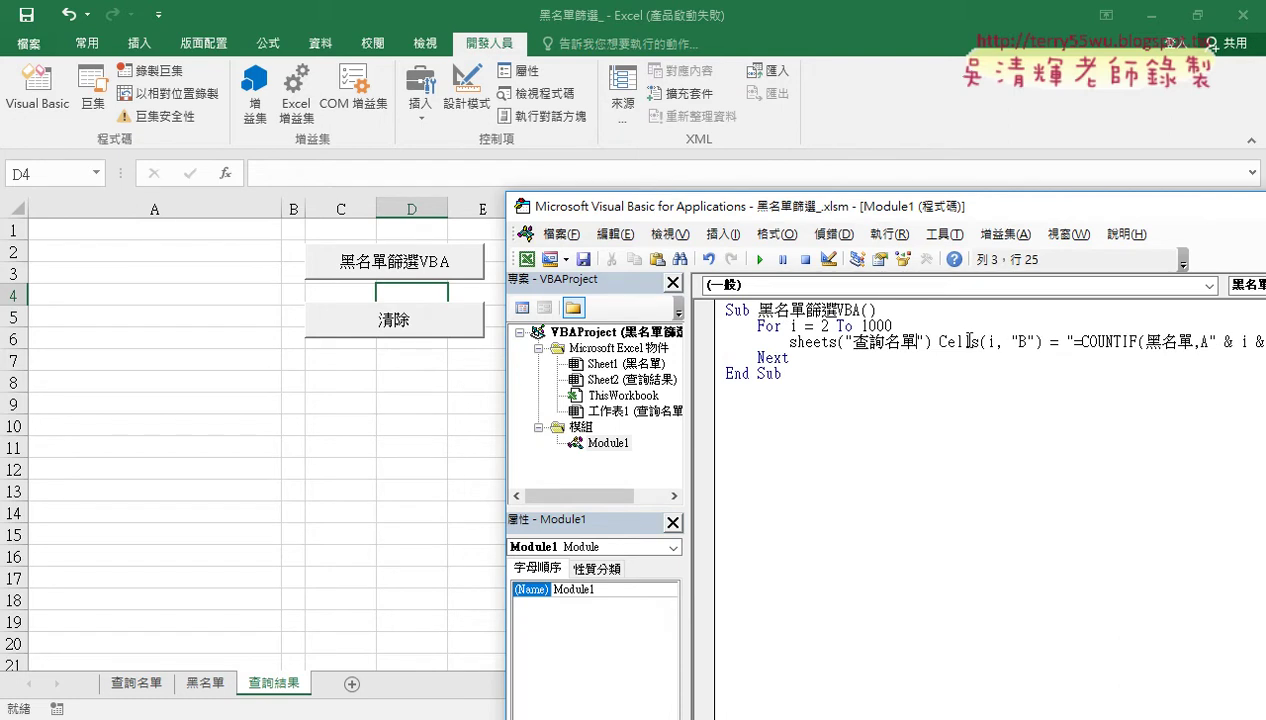
pyautogui.press('Right')
pyautogui.press('Right')
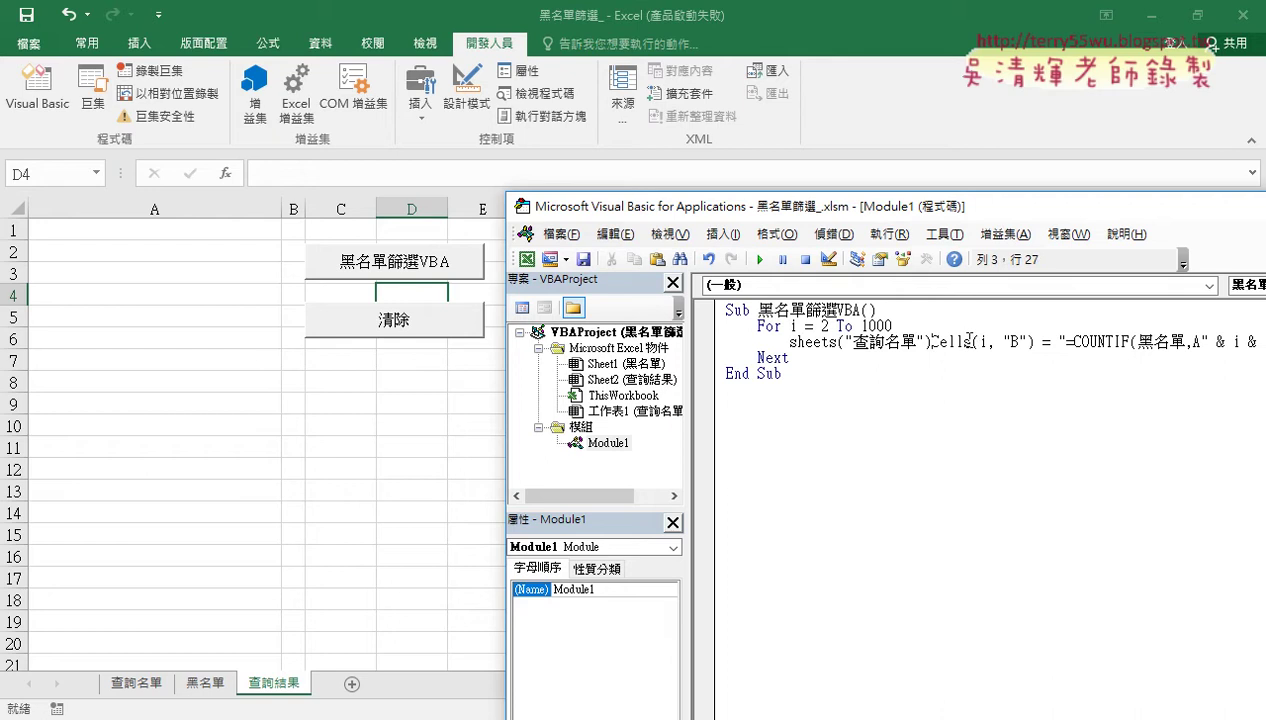
pyautogui.write('.')
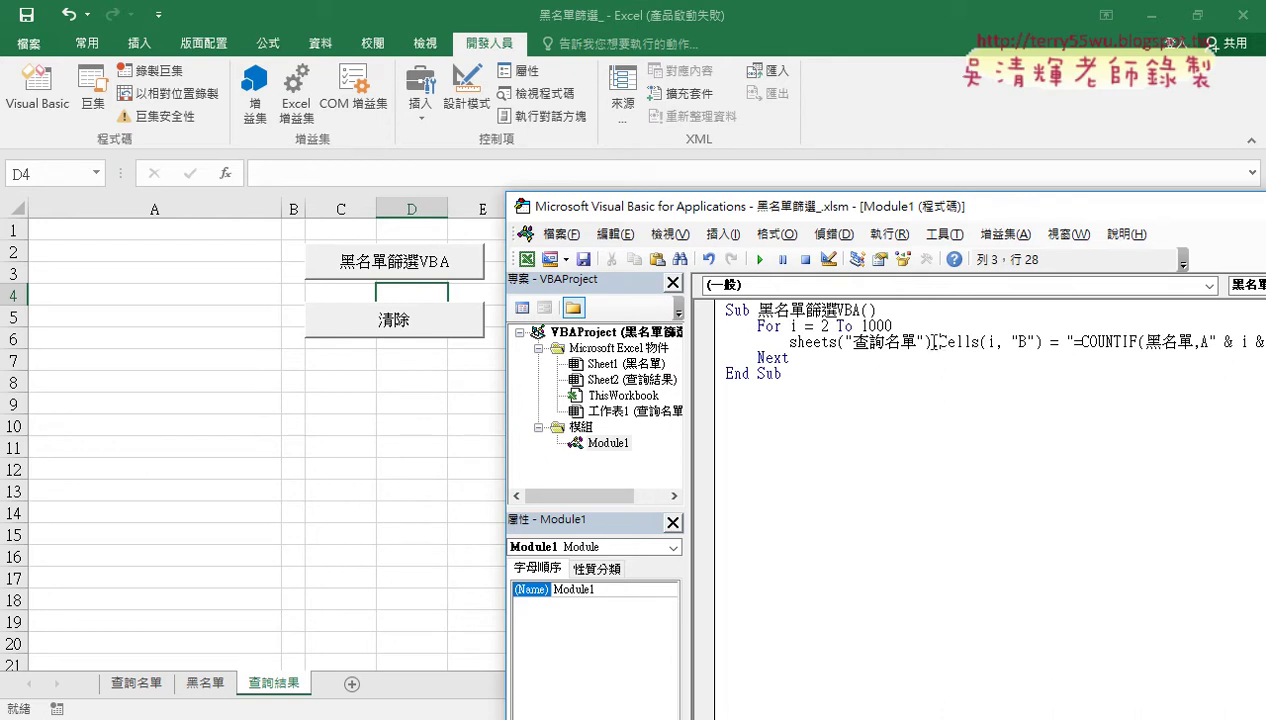
pyautogui.moveTo(938, 342)
pyautogui.mouseDown()
pyautogui.moveTo(786, 342)
pyautogui.moveTo(862, 368)
pyautogui.mouseUp()
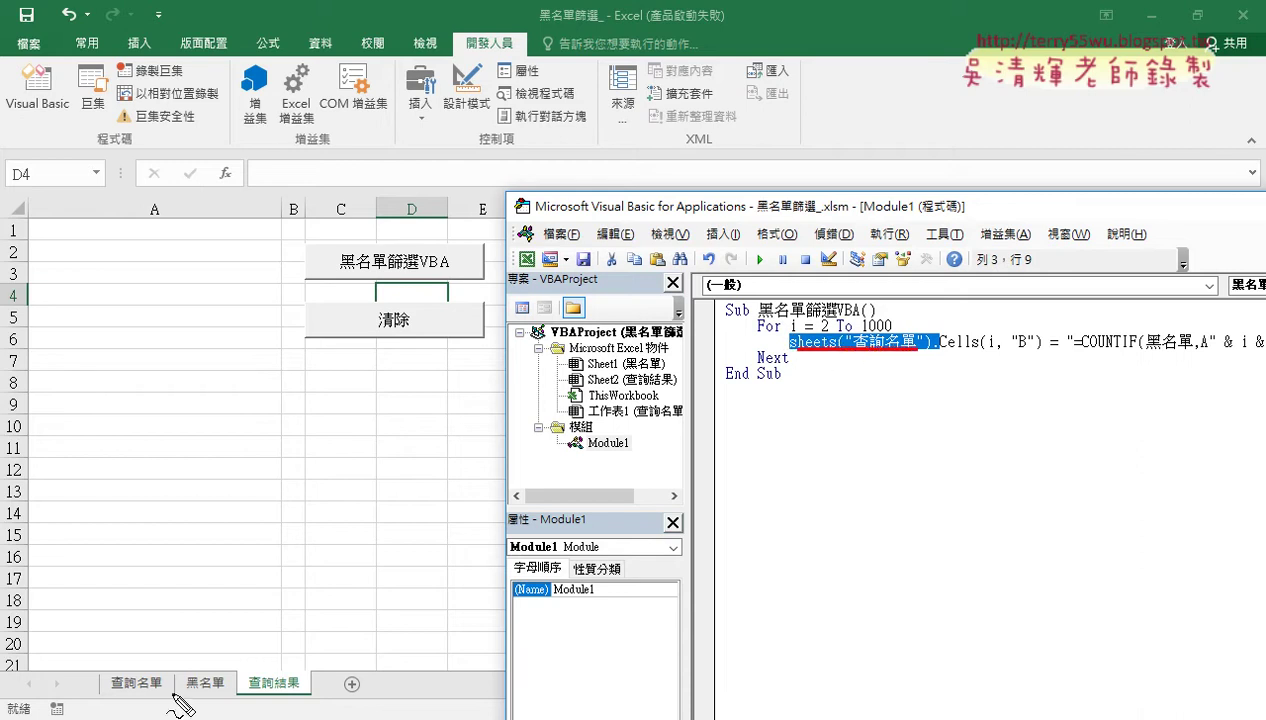
pyautogui.moveTo(145, 698); pyautogui.dragTo(155, 688)
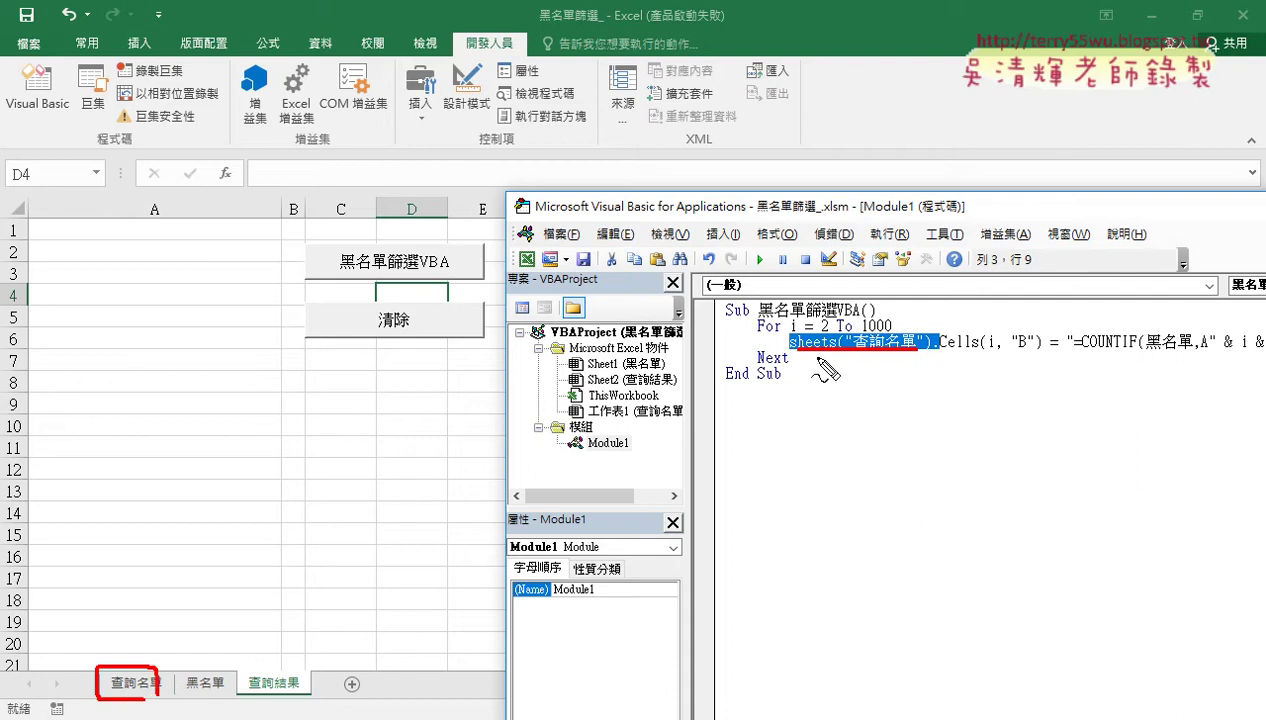
pyautogui.moveTo(762, 345)
pyautogui.mouseDown()
pyautogui.moveTo(135, 677)
pyautogui.moveTo(177, 637)
pyautogui.mouseUp()
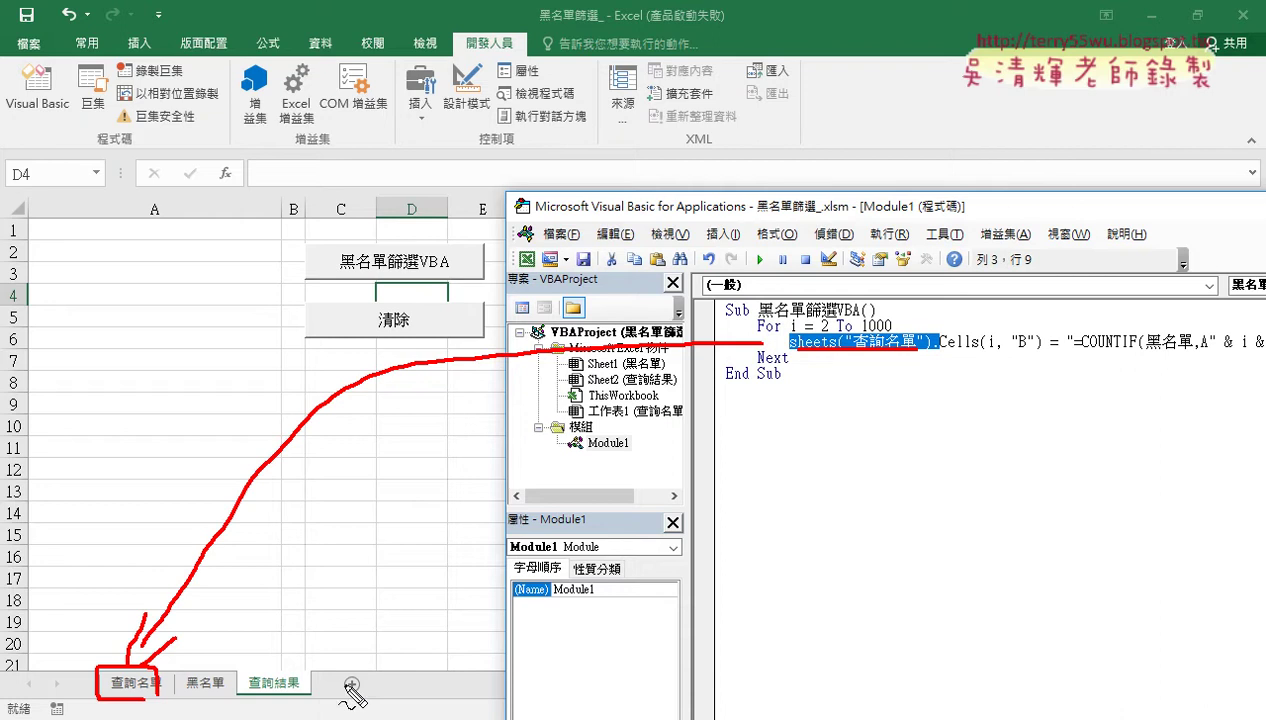
pyautogui.moveTo(299, 689)
pyautogui.mouseDown()
pyautogui.moveTo(251, 693)
pyautogui.moveTo(303, 693)
pyautogui.mouseUp()
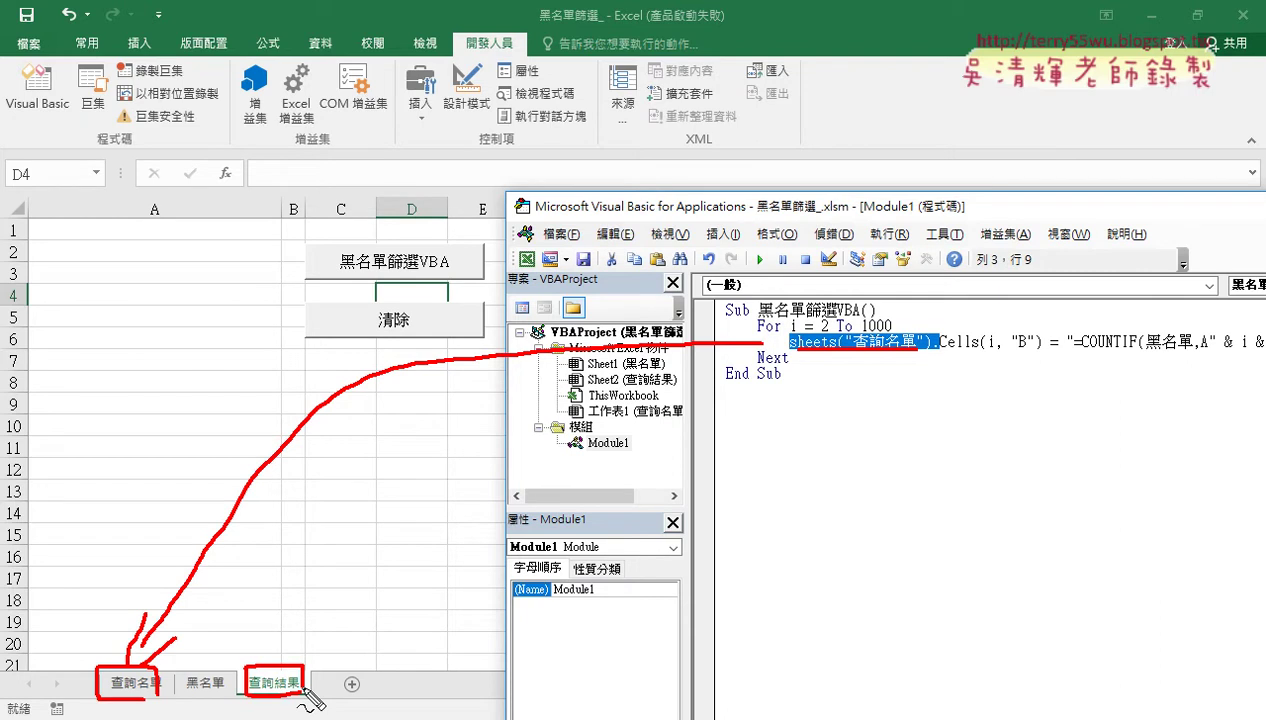
pyautogui.moveTo(943, 349); pyautogui.dragTo(1022, 350)
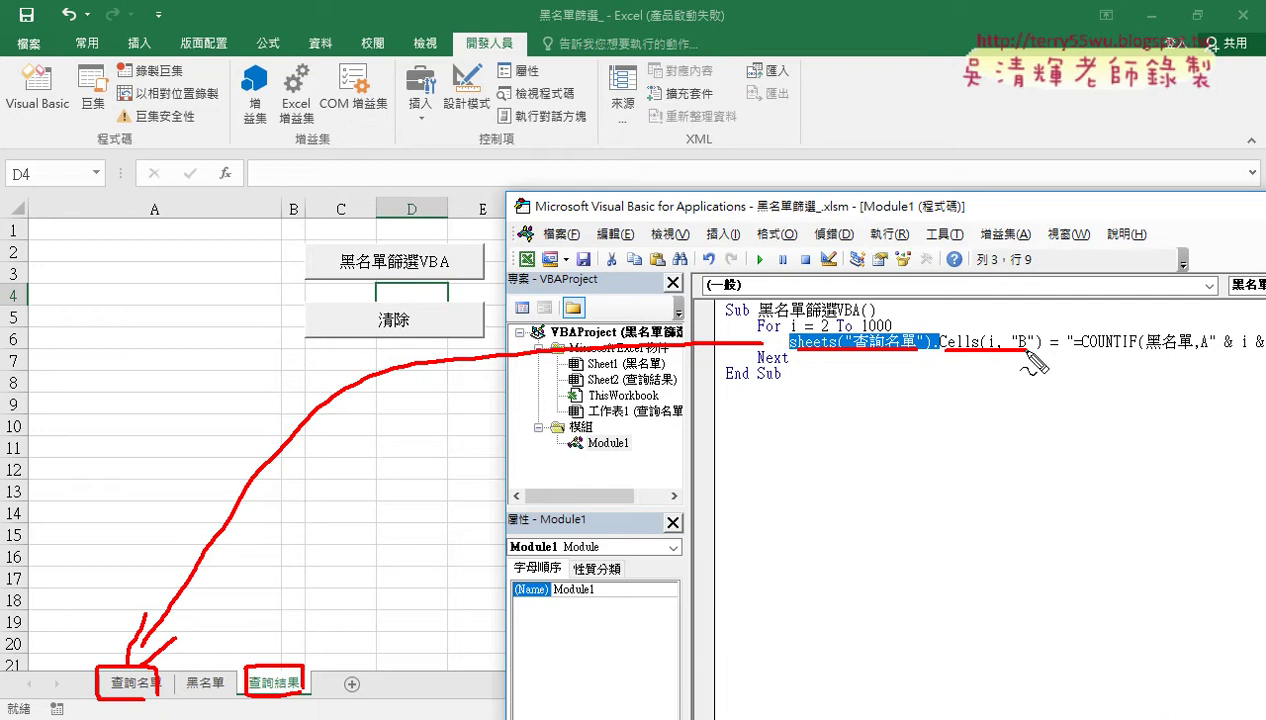
pyautogui.press('Escape')
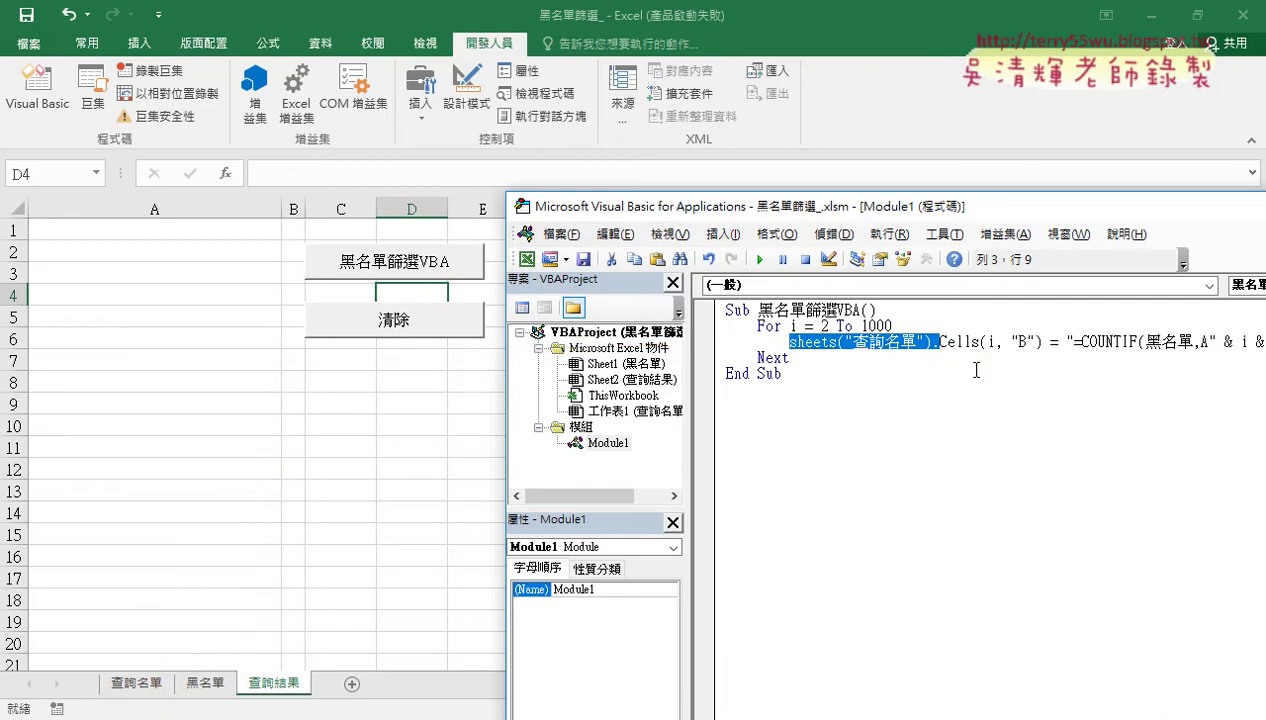
# Step: Delete the existing results in column B of the 查詢名單 sheet
pyautogui.click(981, 488)
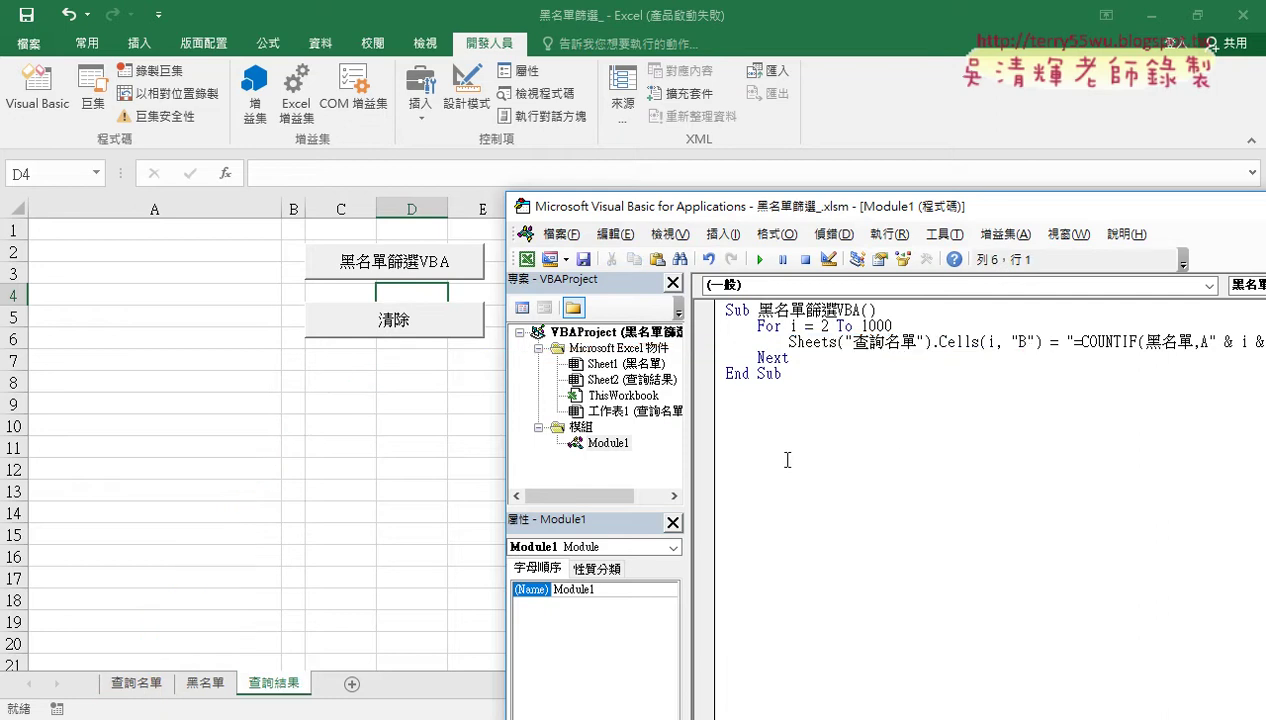
pyautogui.click(140, 686)
pyautogui.click(358, 208)
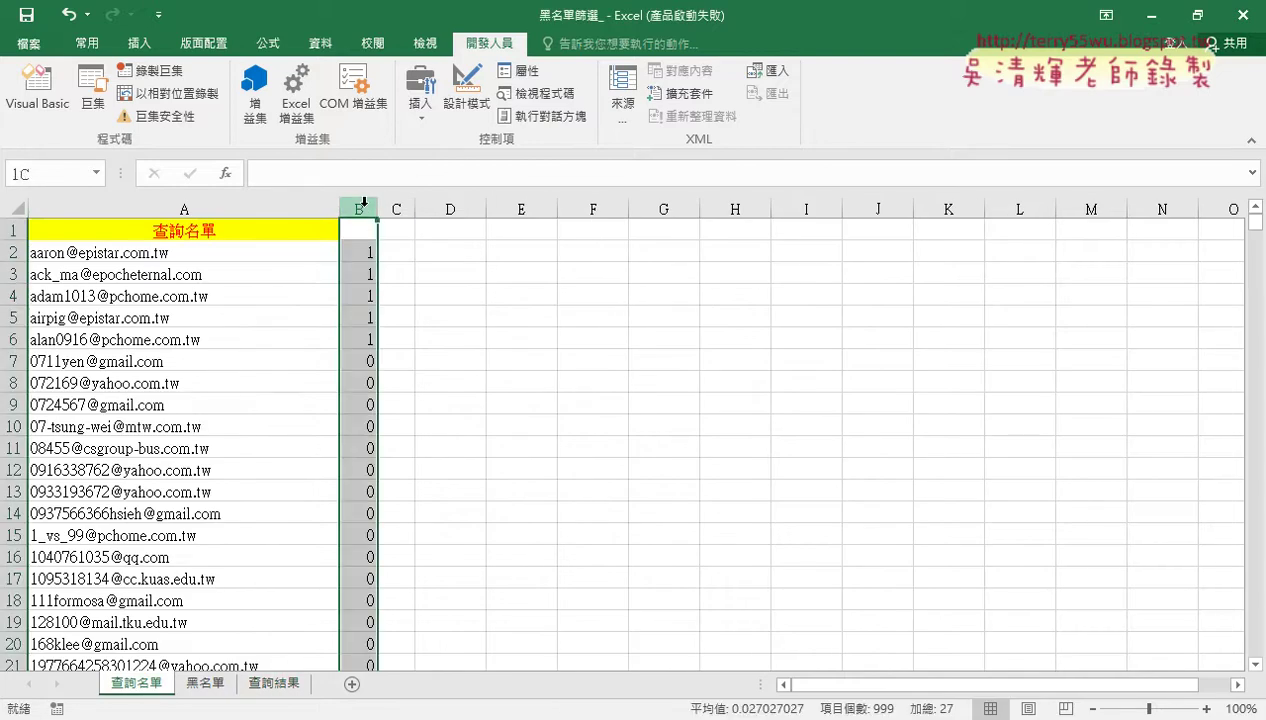
pyautogui.press('Delete')
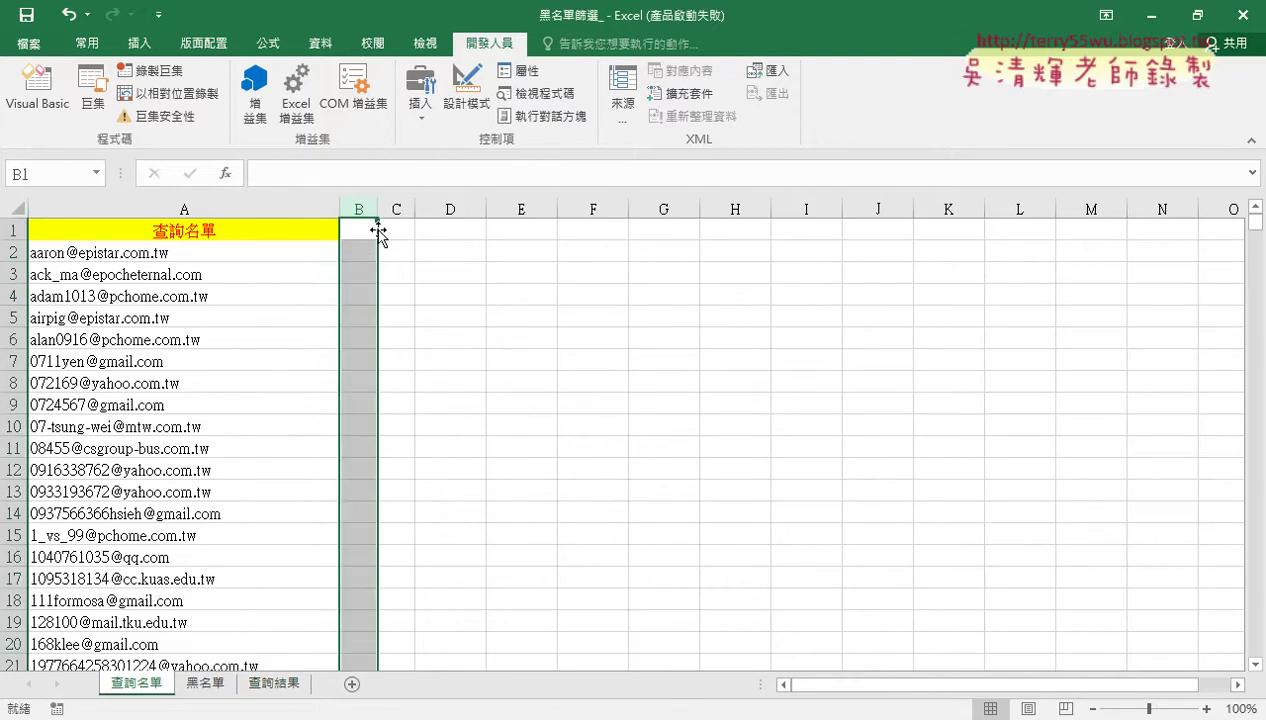
# Step: Run 黑名單篩選VBA from 查詢結果 and check B2 now holds =COUNTIF(黑名單,A2)
pyautogui.click(280, 683)
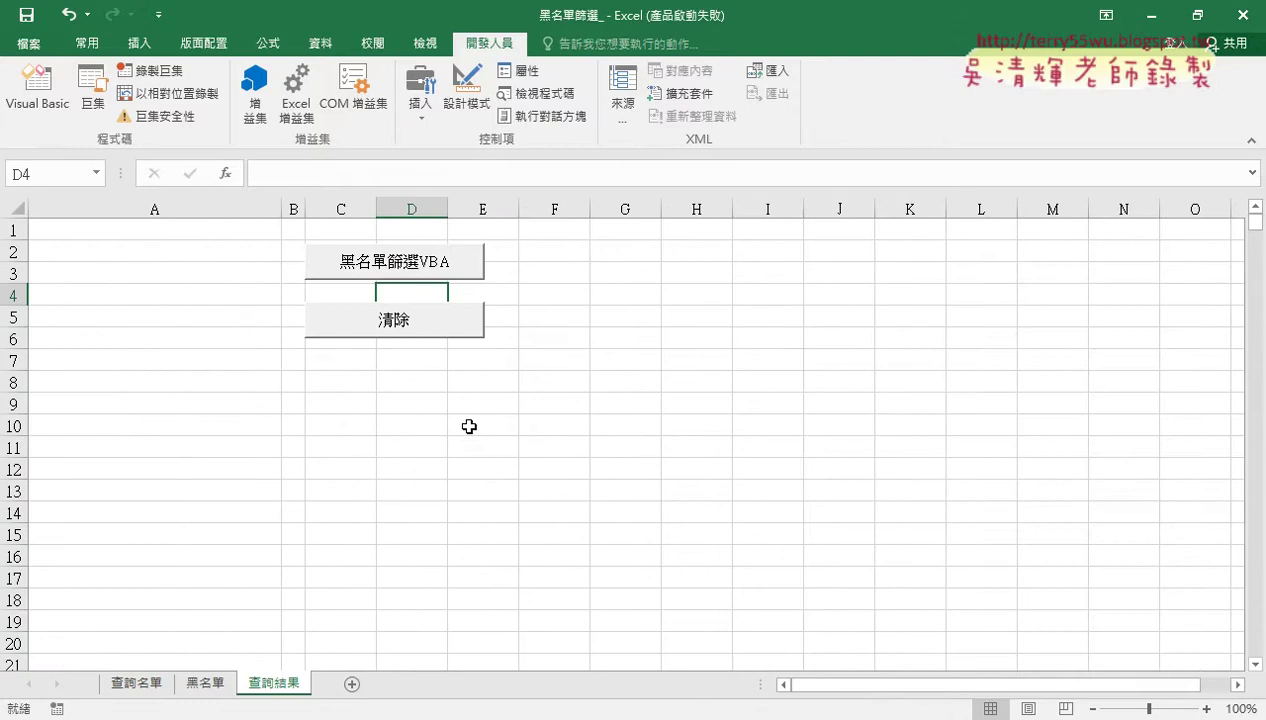
pyautogui.click(413, 270)
pyautogui.click(148, 685)
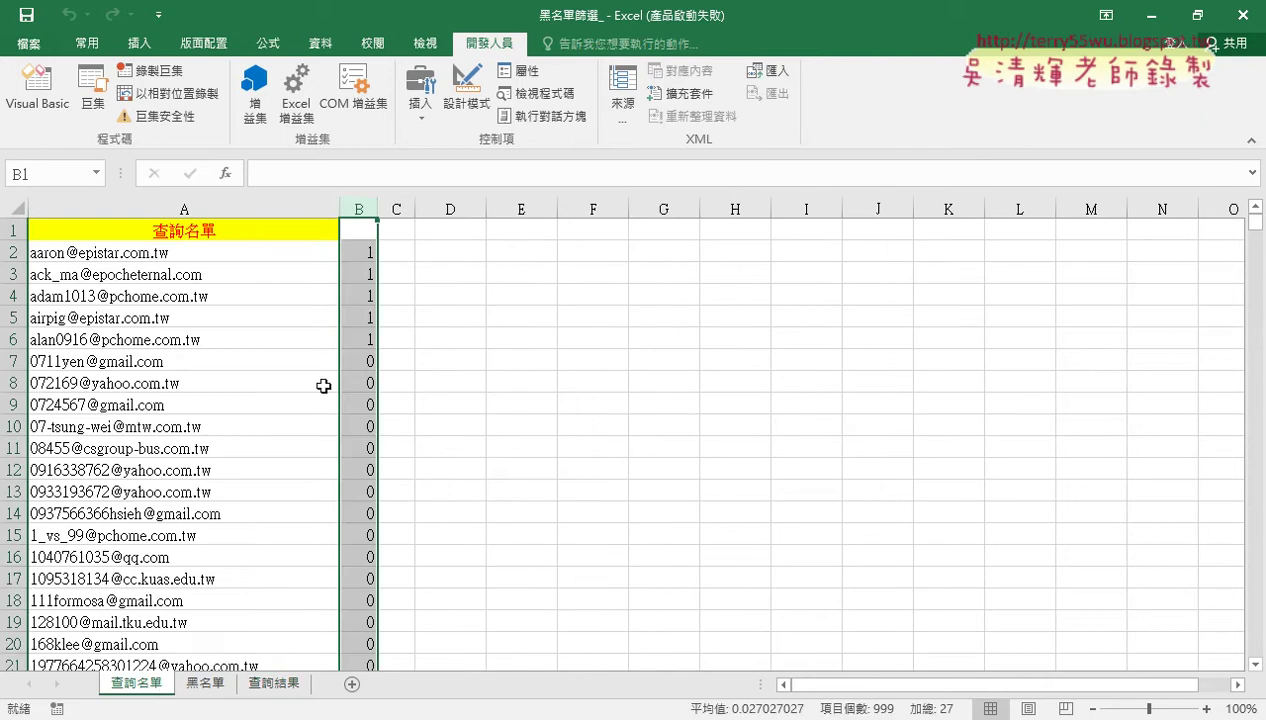
pyautogui.click(356, 255)
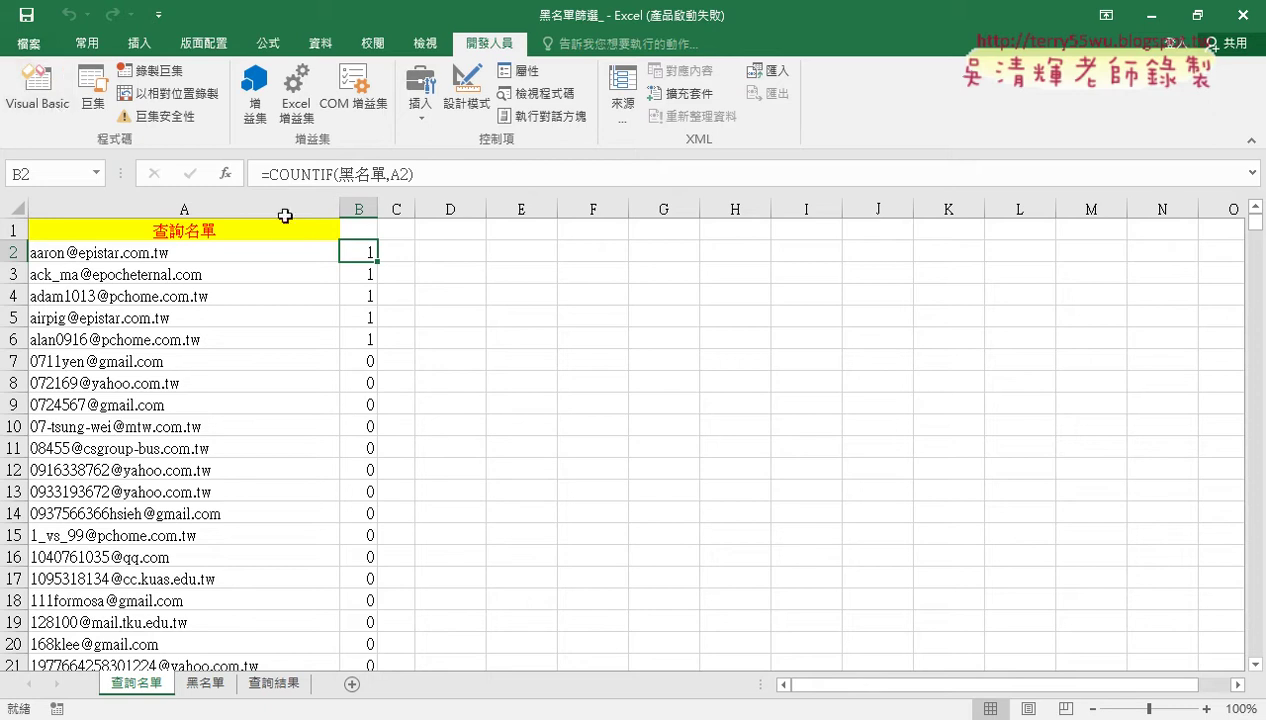
# Step: Filter column B on value 1 only, leaving the 27 blacklisted addresses of 999
pyautogui.click(359, 230)
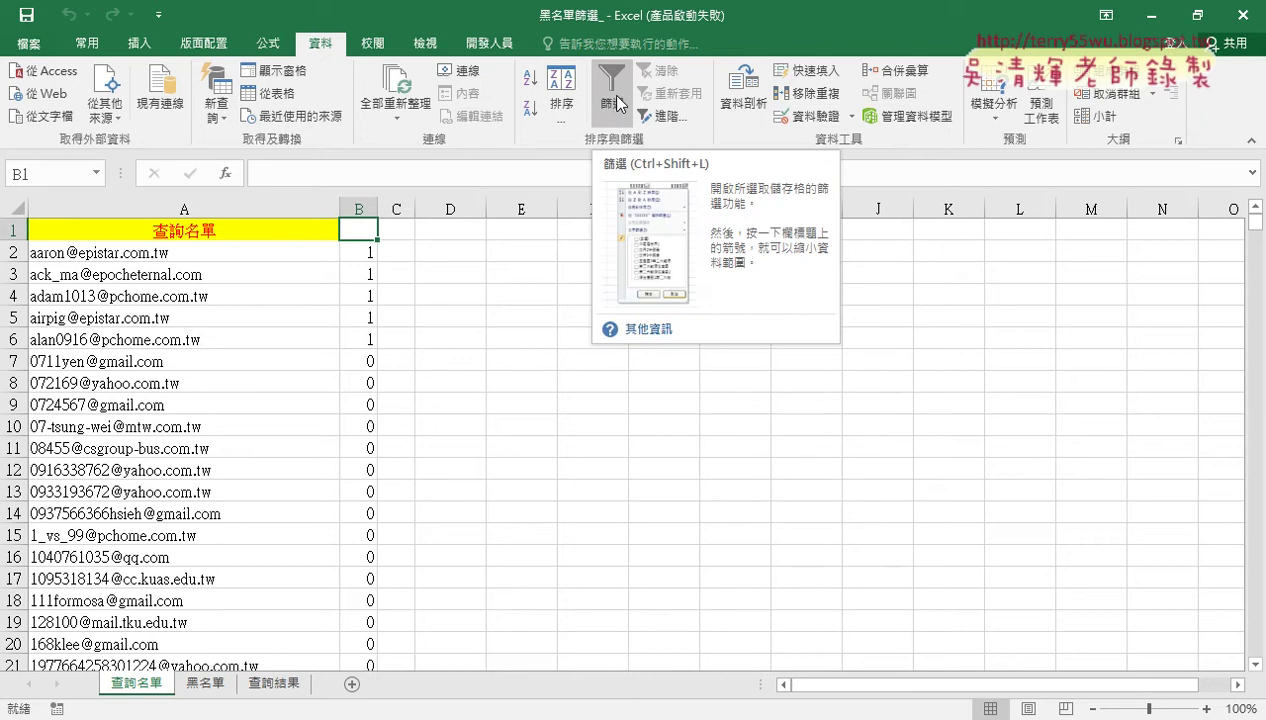
pyautogui.click(620, 103)
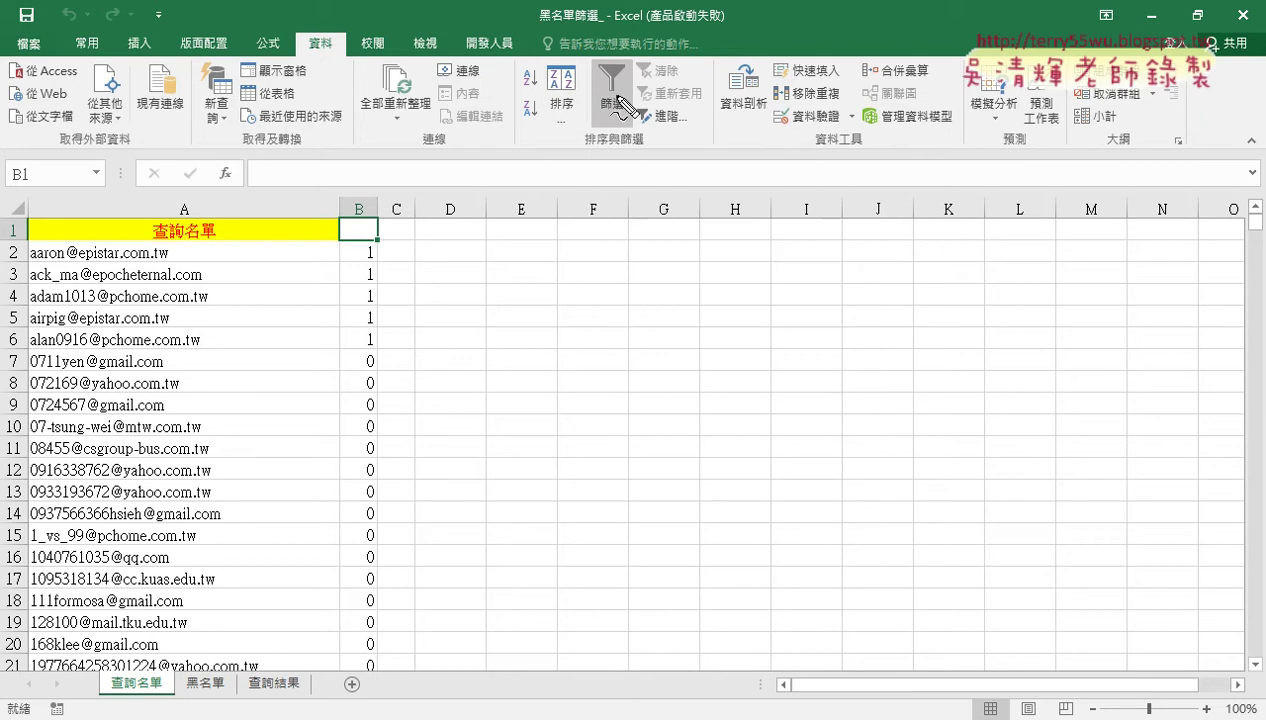
pyautogui.moveTo(664, 146); pyautogui.dragTo(676, 128)
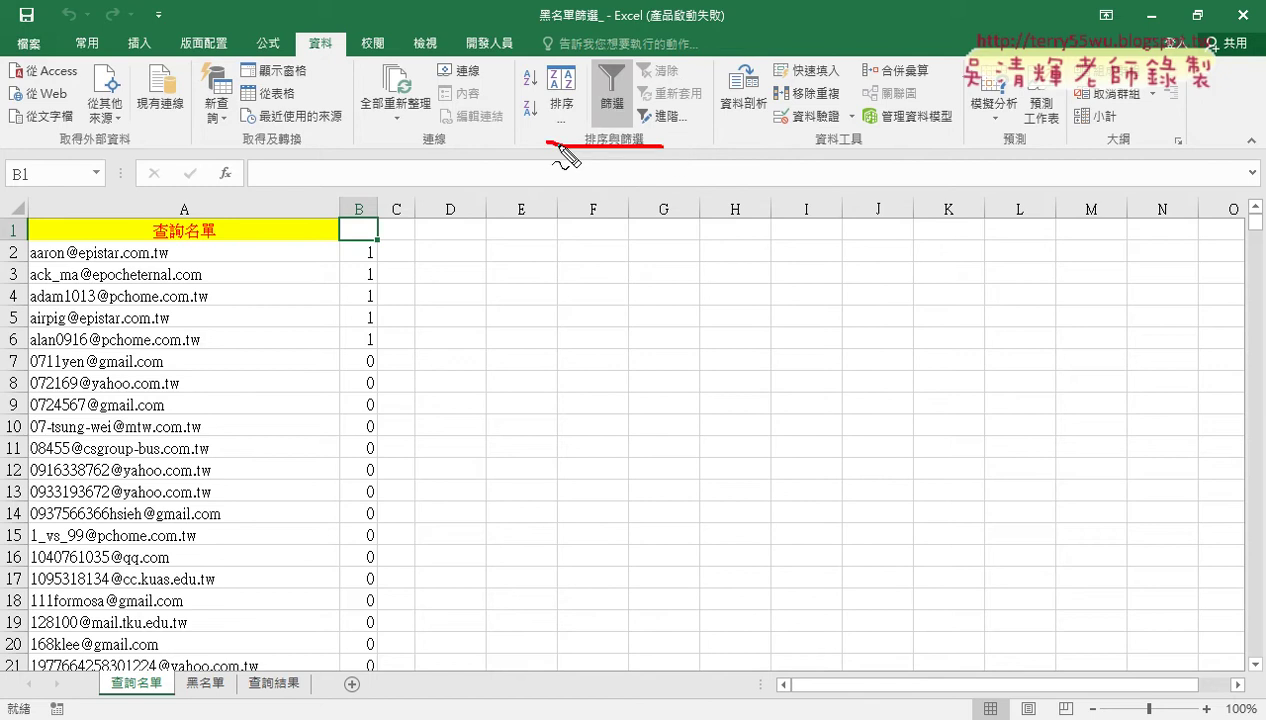
pyautogui.moveTo(536, 340)
pyautogui.mouseDown()
pyautogui.moveTo(599, 157)
pyautogui.moveTo(620, 178)
pyautogui.moveTo(605, 129)
pyautogui.mouseUp()
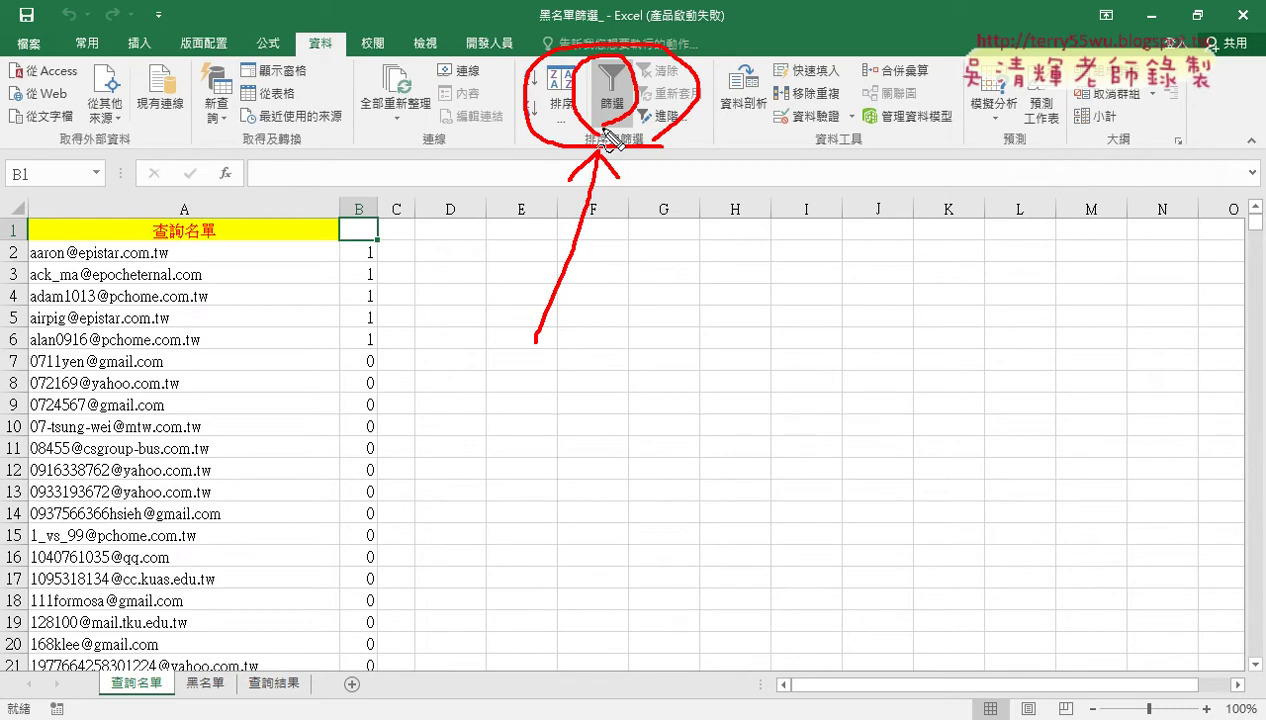
pyautogui.press('Escape')
pyautogui.click(610, 100)
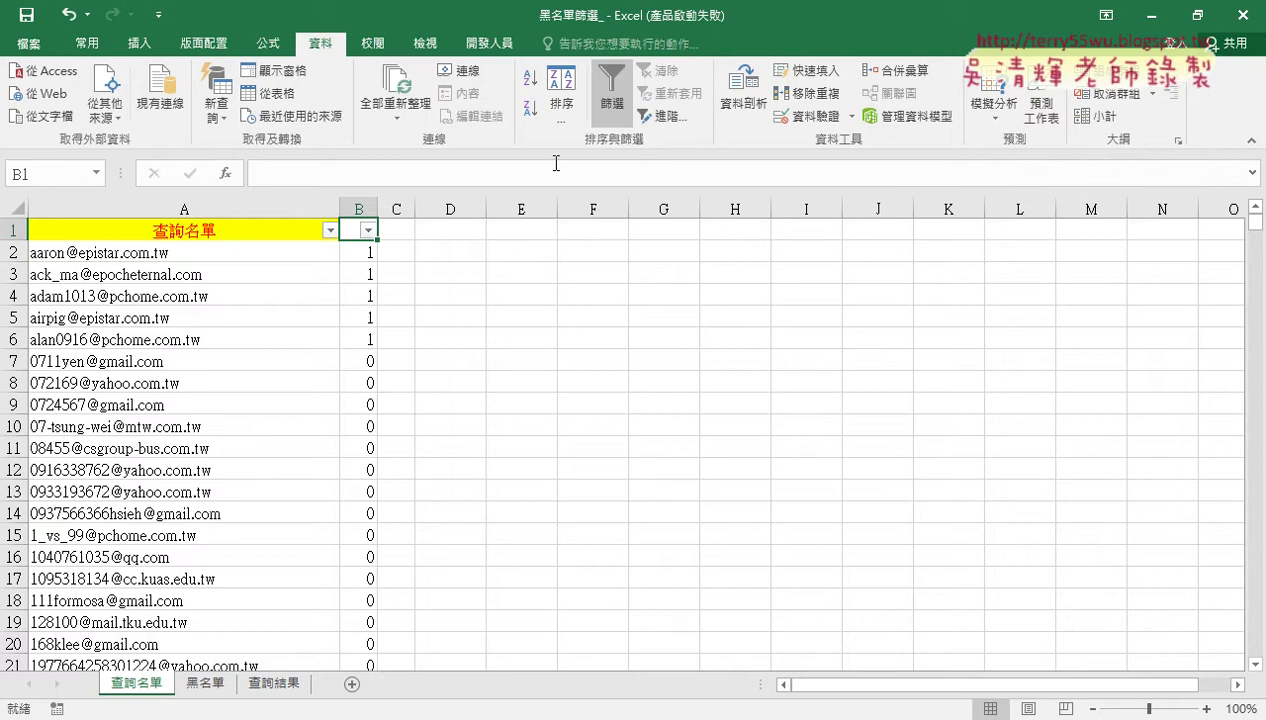
pyautogui.click(368, 231)
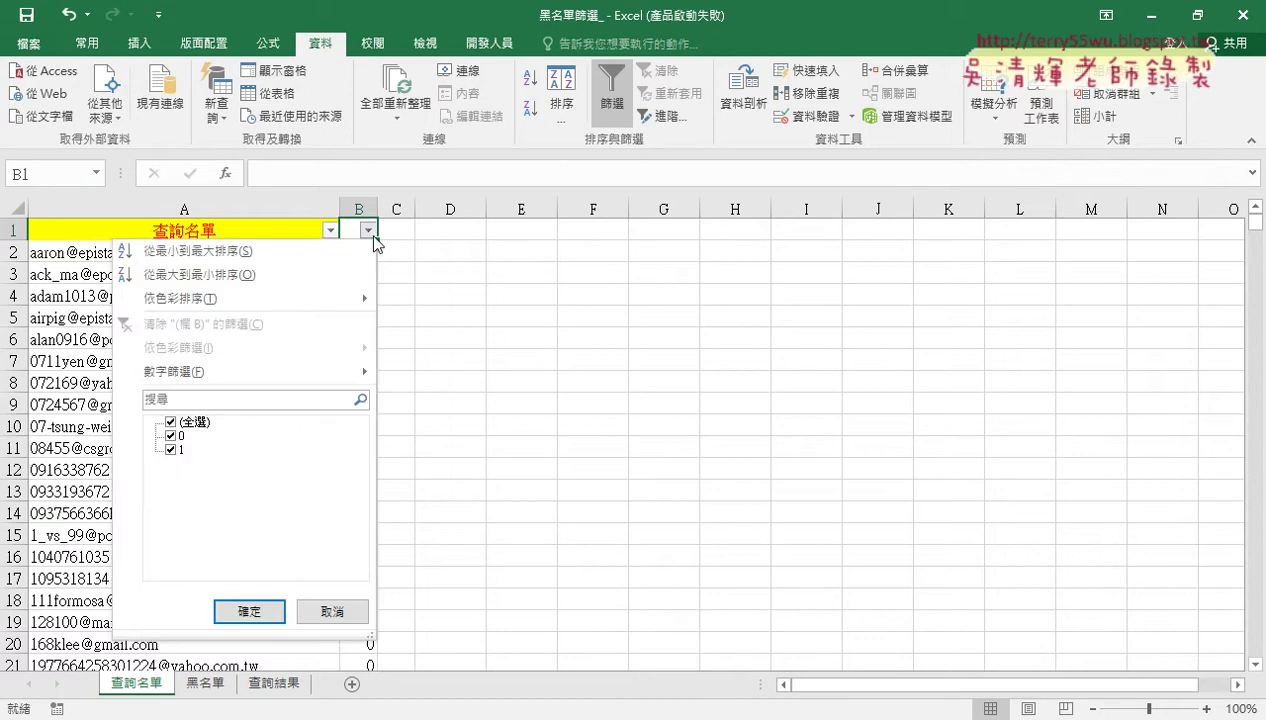
pyautogui.click(170, 422)
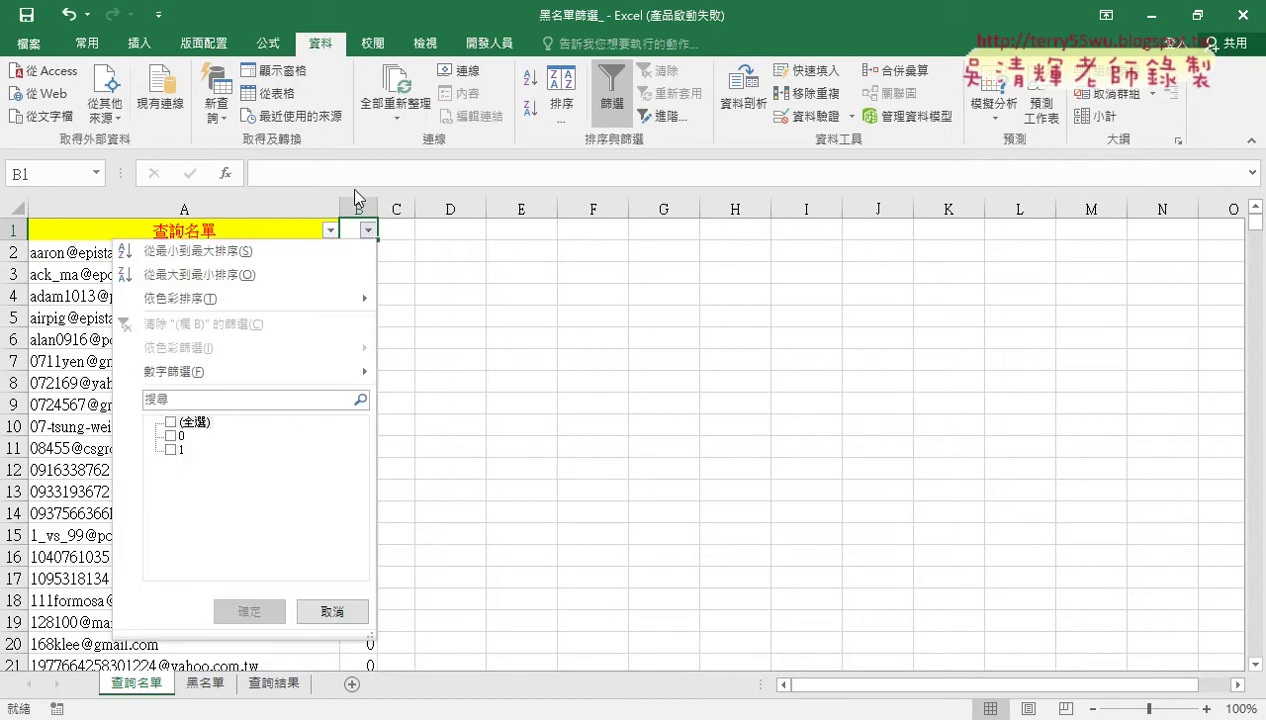
pyautogui.click(171, 449)
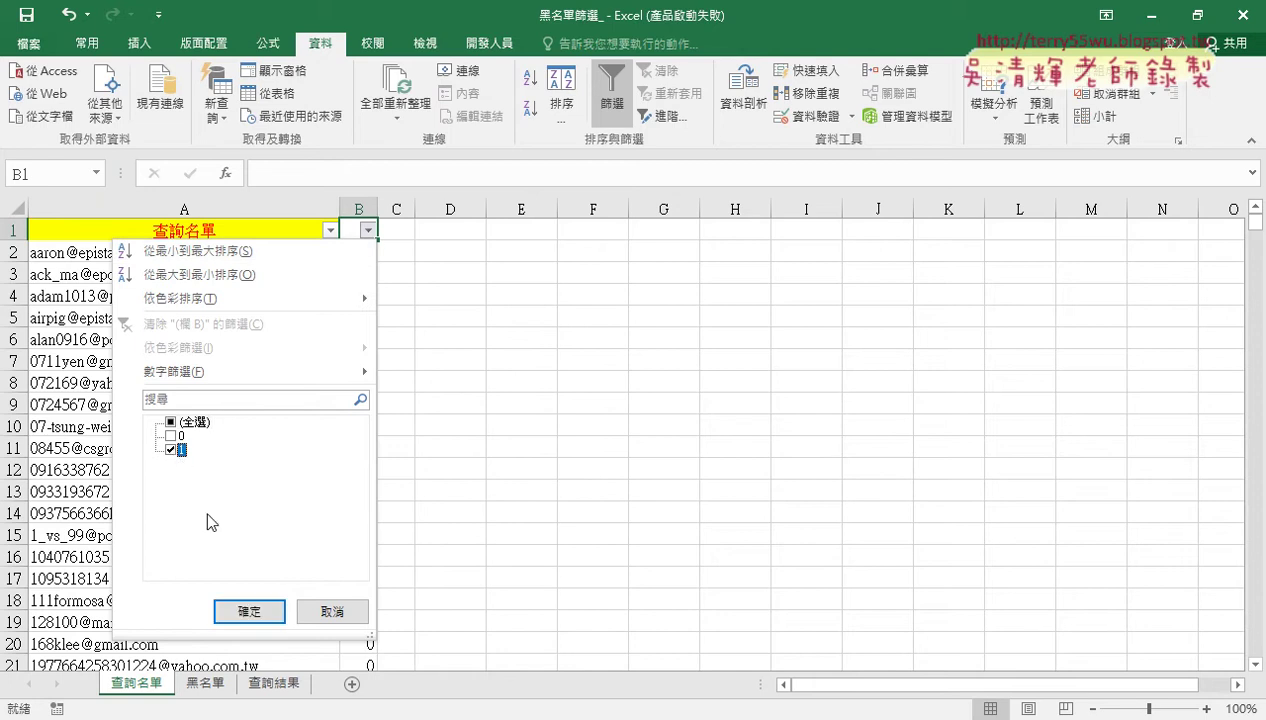
pyautogui.click(252, 610)
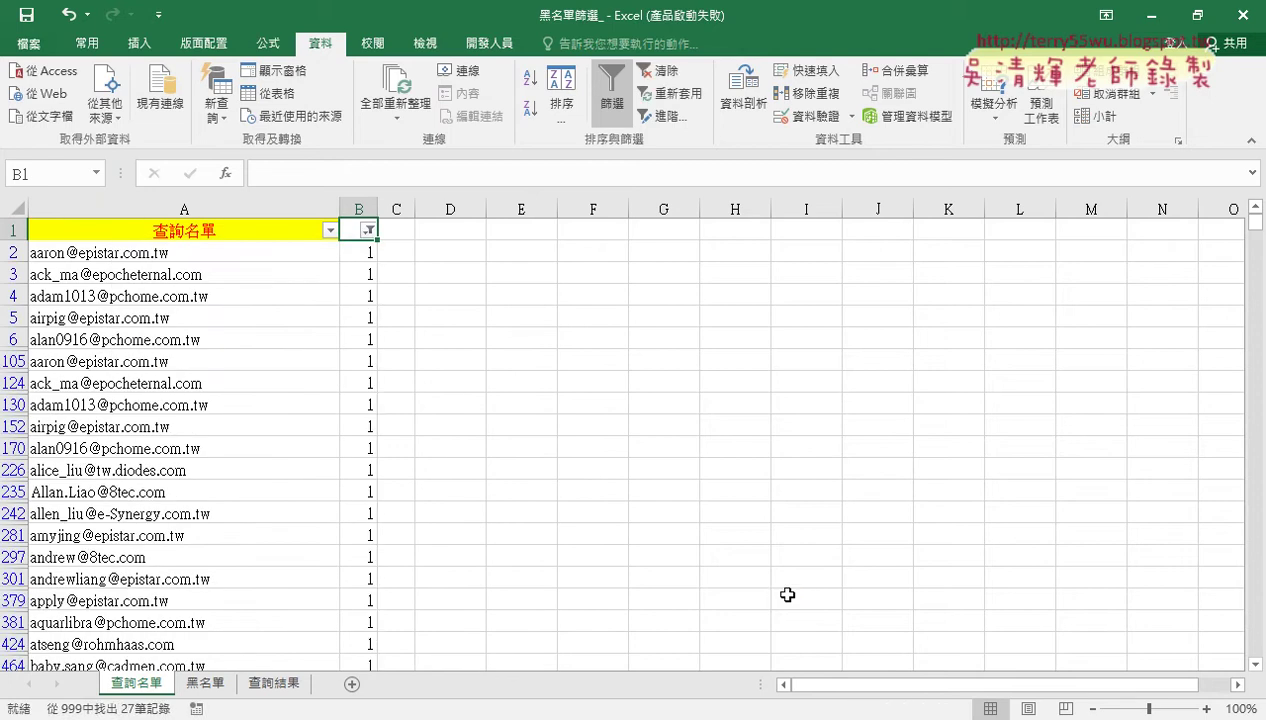
# Step: Select the filtered e-mails in column A, then remove the filter so all rows show
pyautogui.click(244, 253)
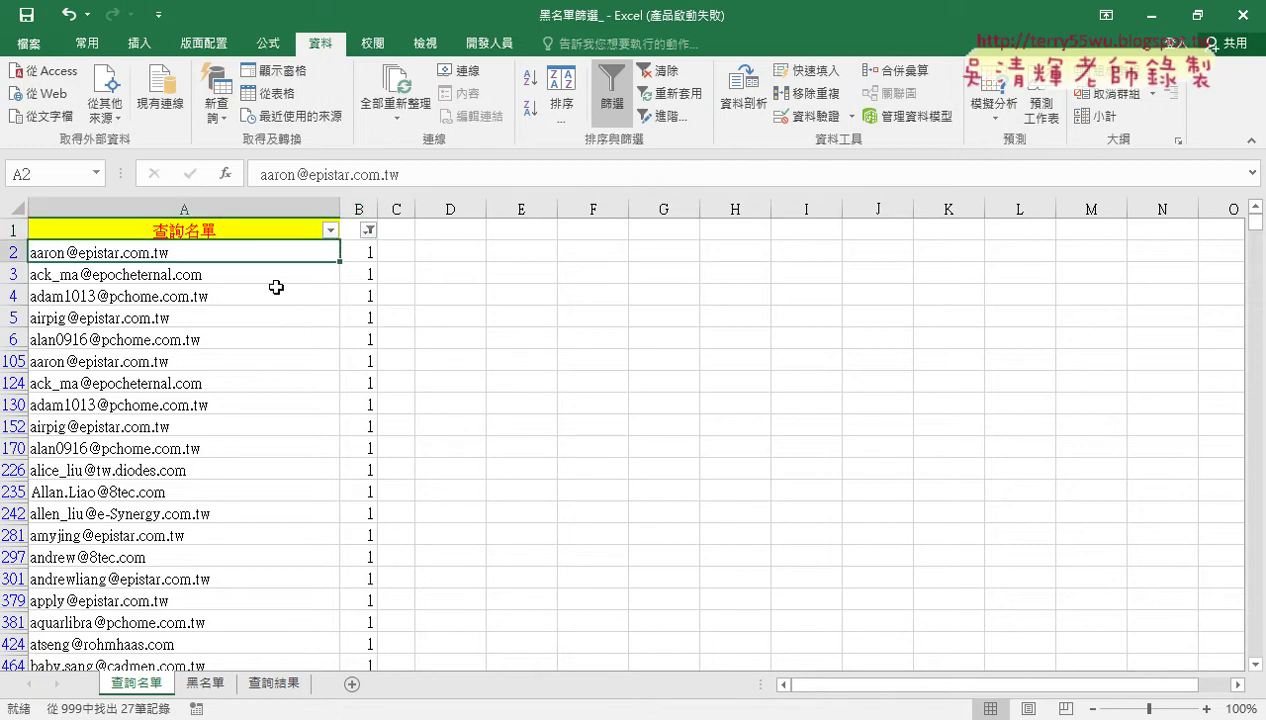
pyautogui.hotkey('ctrl', 'shift', 'Down')
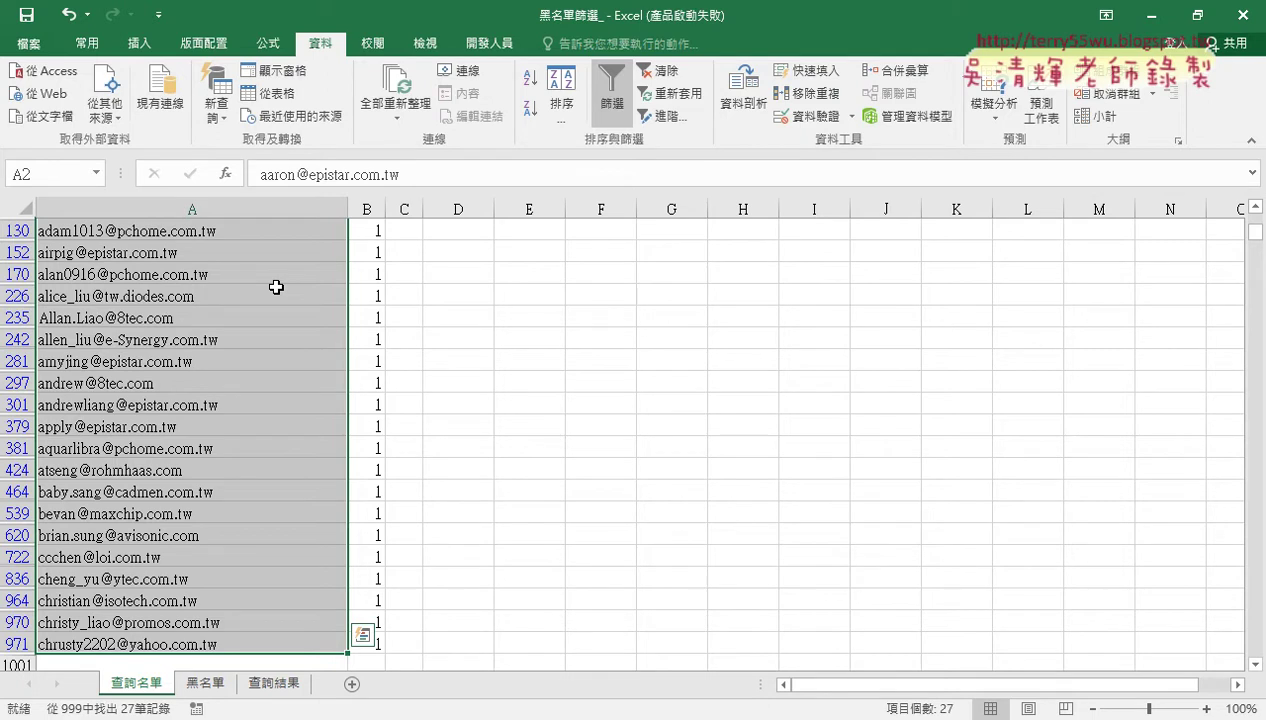
pyautogui.hotkey('ctrl', 'shift', 'l')
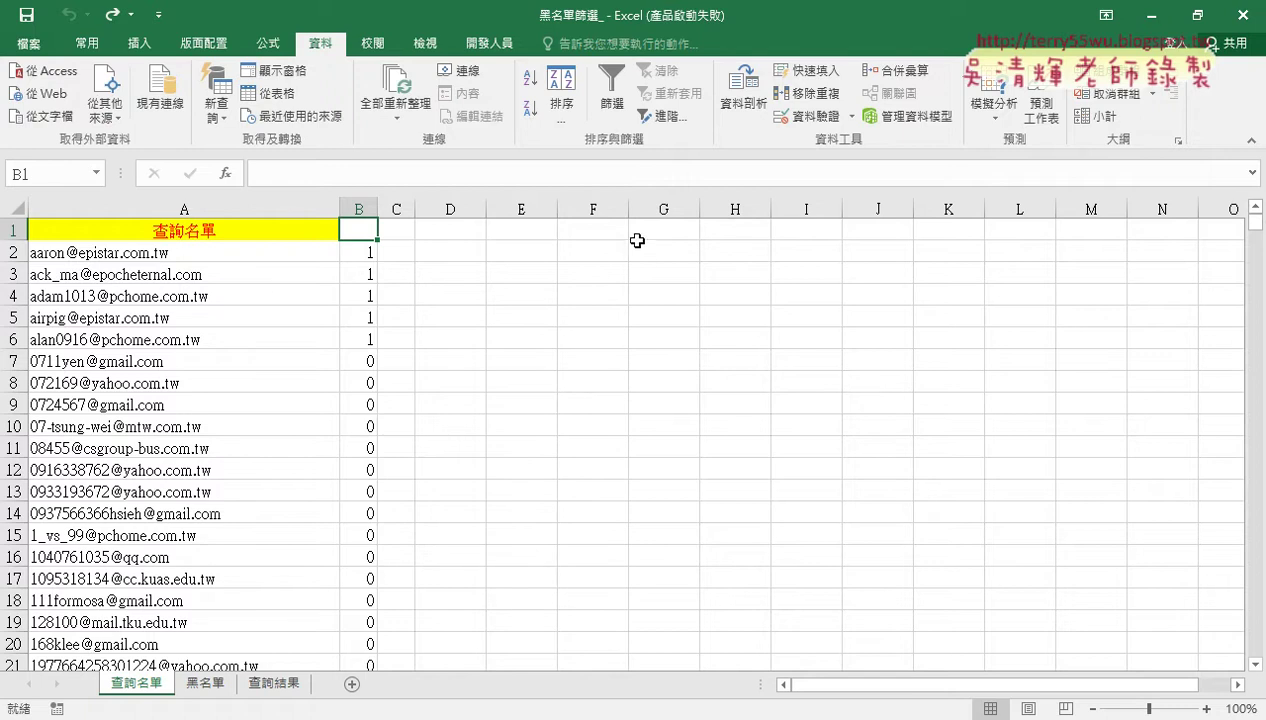
# Step: Check B2's COUNTIF formula, then bring Module1's 黑名單篩選VBA code back in the VBA editor
pyautogui.click(366, 250)
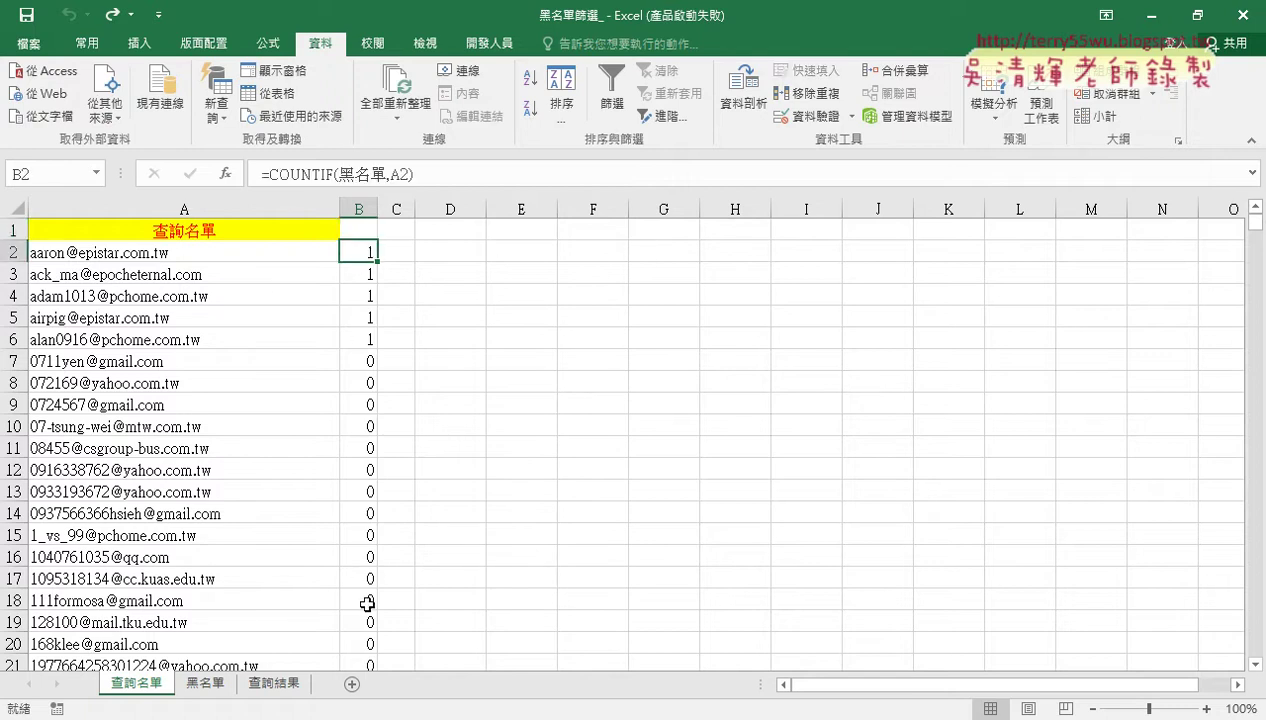
pyautogui.click(286, 684)
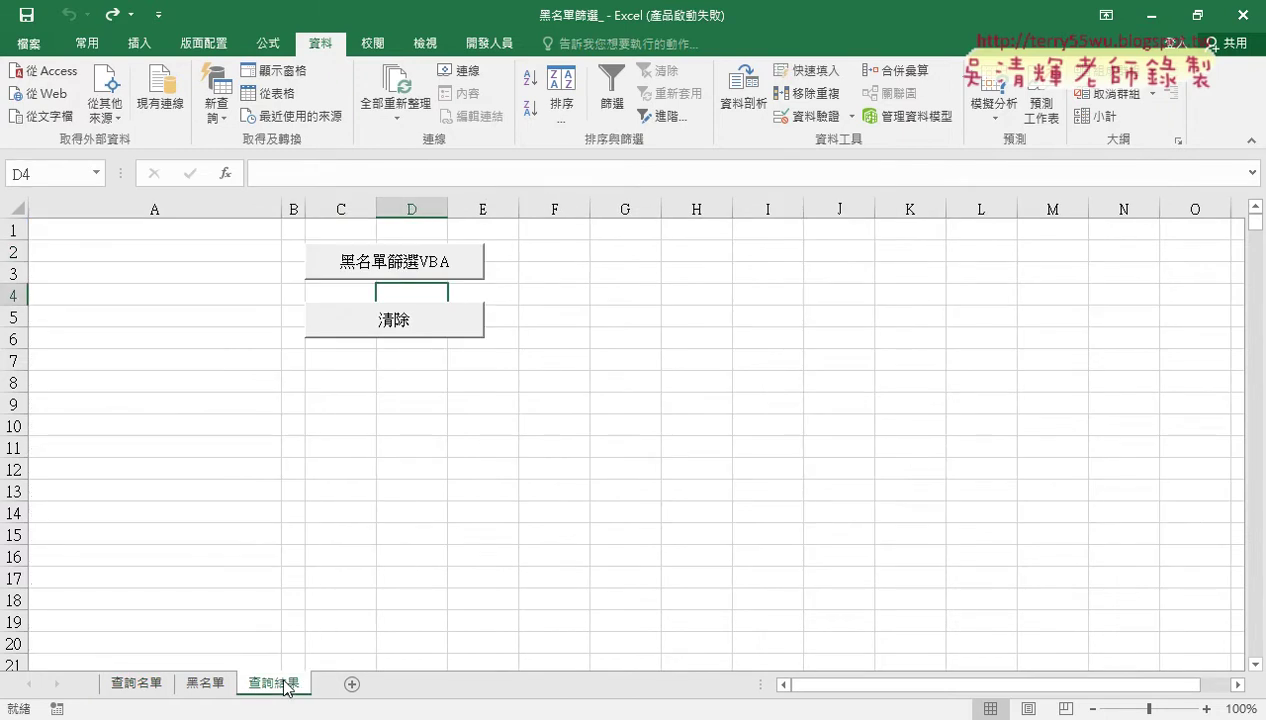
pyautogui.click(130, 684)
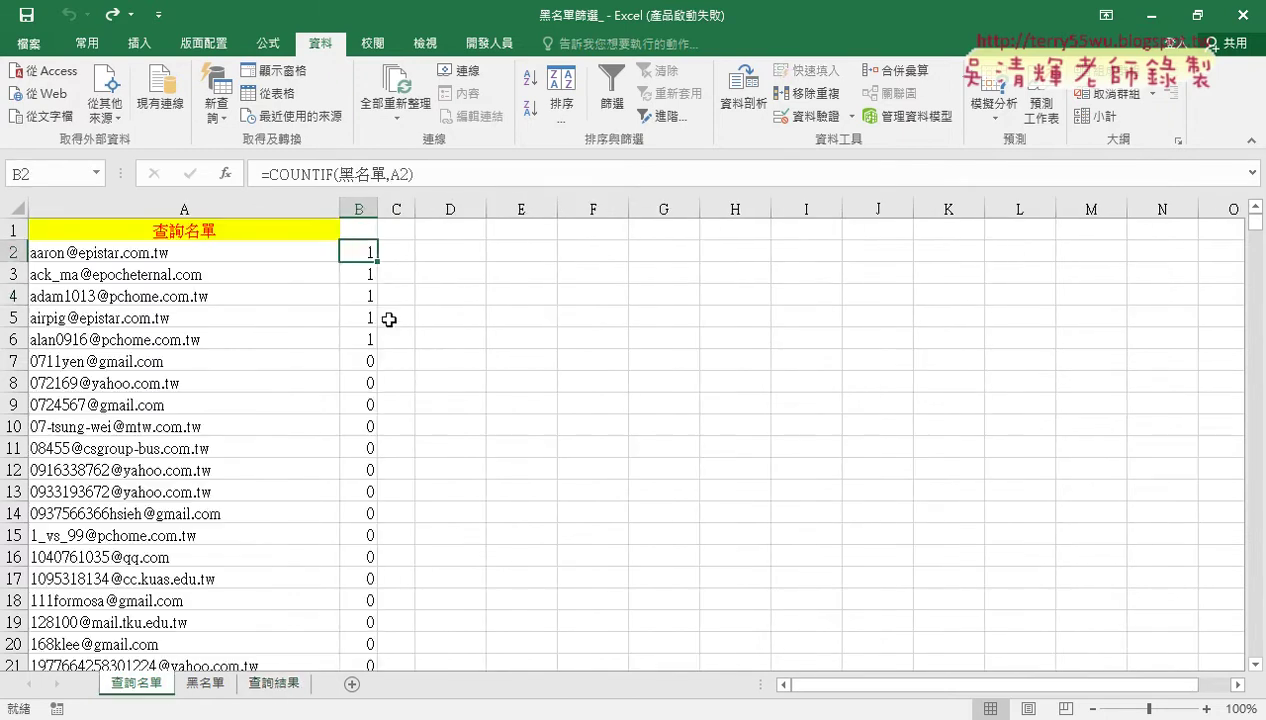
pyautogui.click(367, 234)
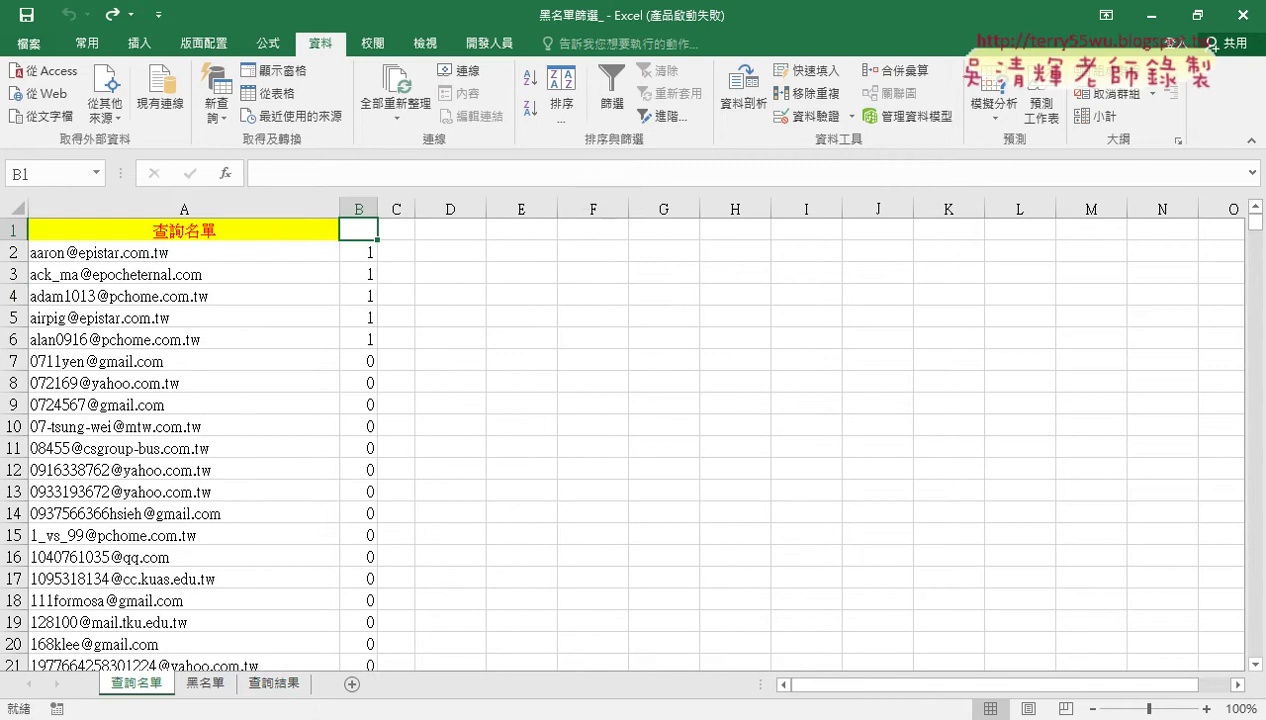
pyautogui.click(408, 712)
pyautogui.click(457, 661)
# Step: Add indented comment lines '1. above the loop and '2. and '3. after its Next line
pyautogui.click(905, 310)
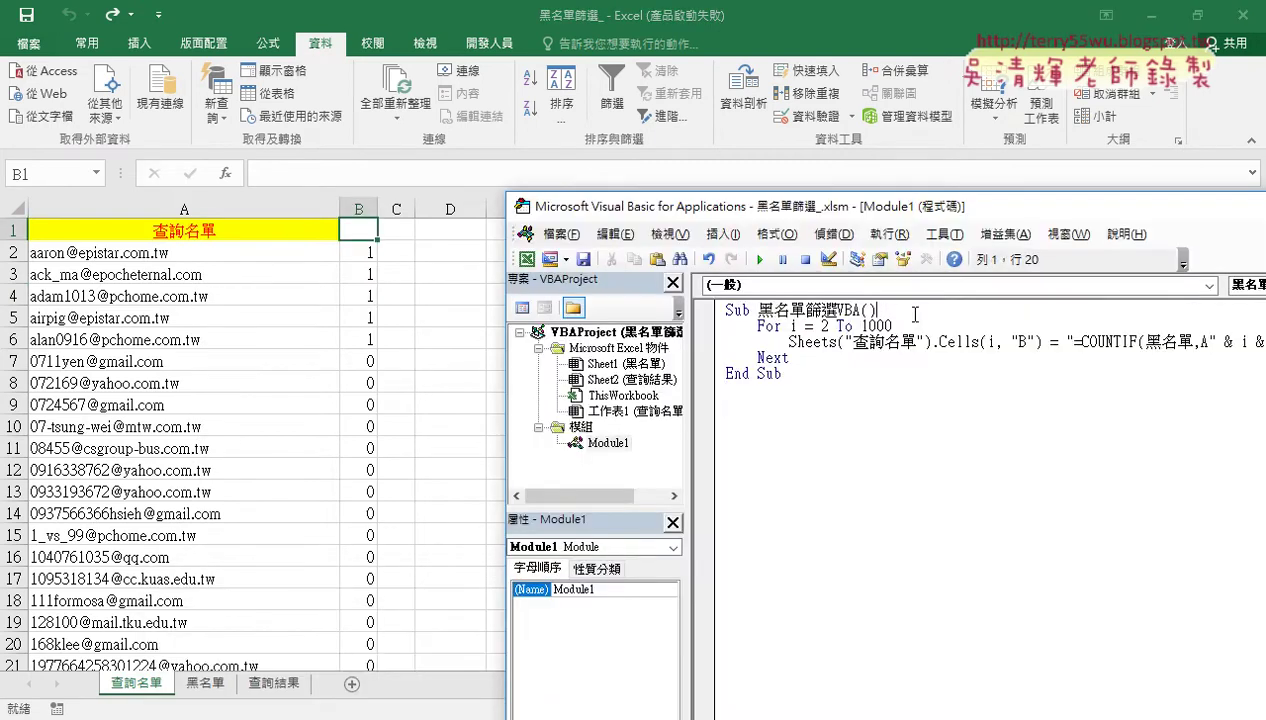
pyautogui.press('Return')
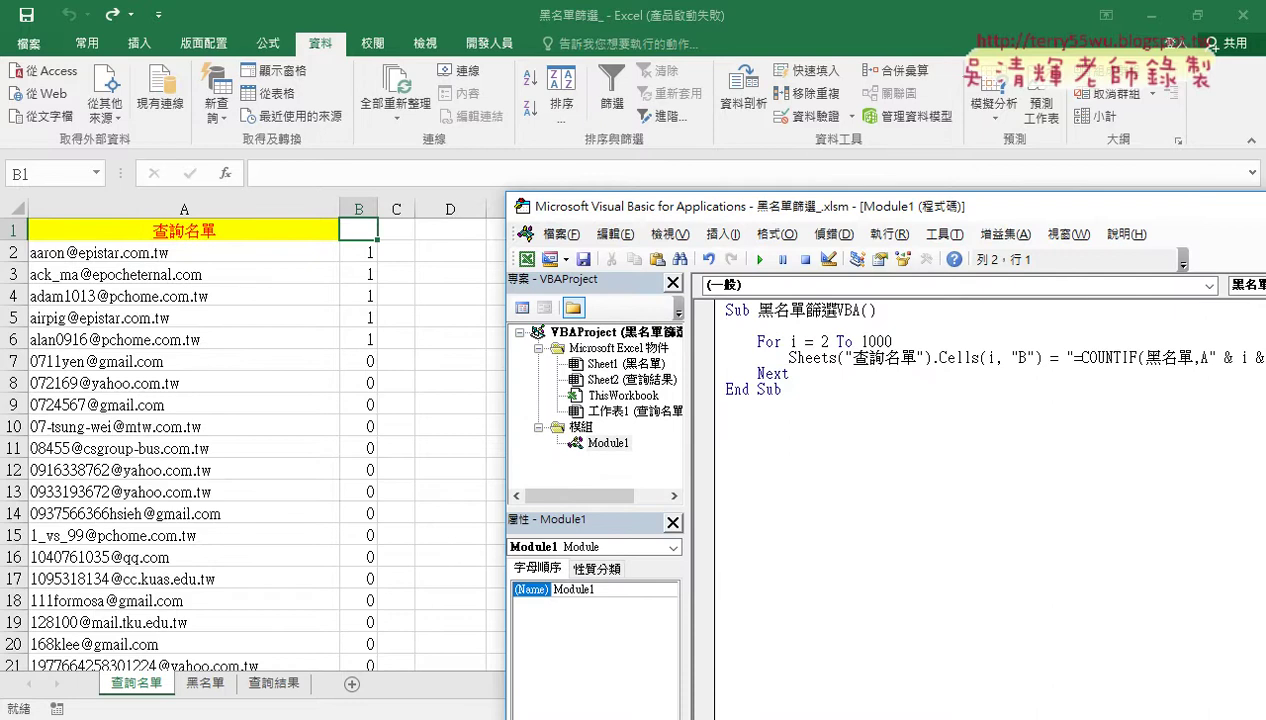
pyautogui.press('Tab')
pyautogui.write("'")
pyautogui.write('1.')
pyautogui.press('Down')
pyautogui.press('Down')
pyautogui.press('Down')
pyautogui.press('End')
pyautogui.press('Return')
pyautogui.write("'2")
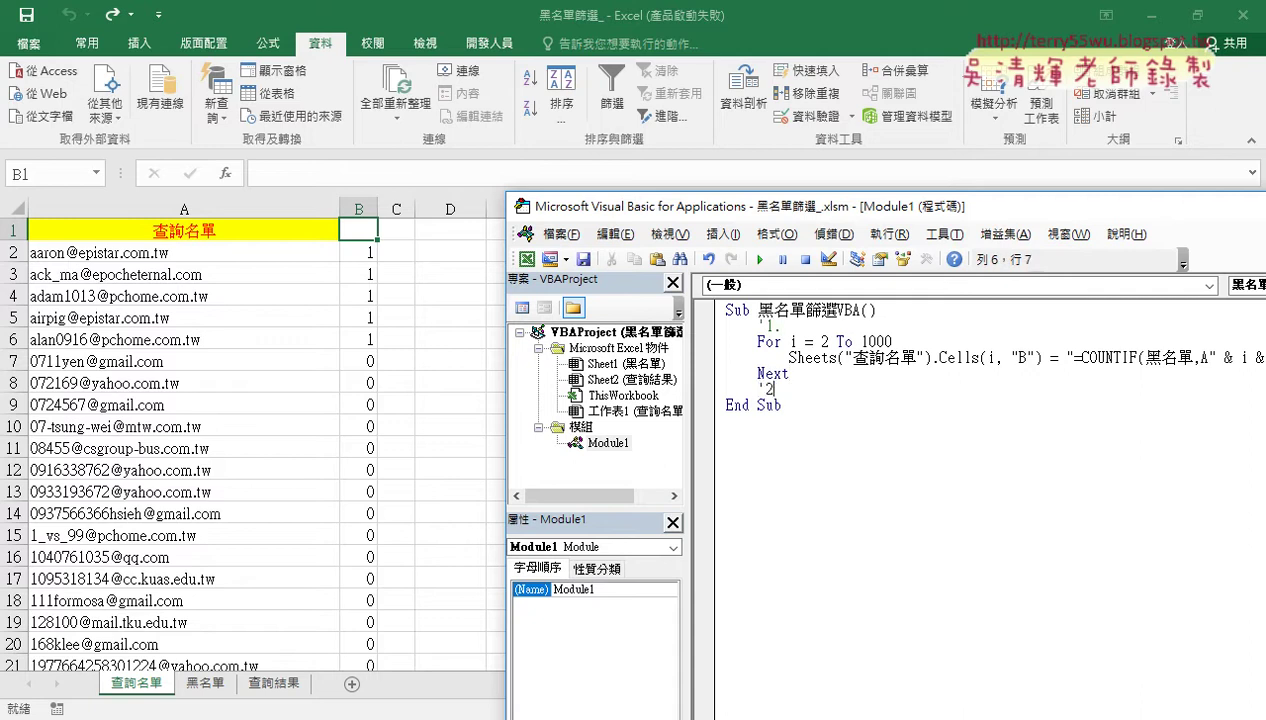
pyautogui.write('.')
pyautogui.press('Return')
pyautogui.press('Return')
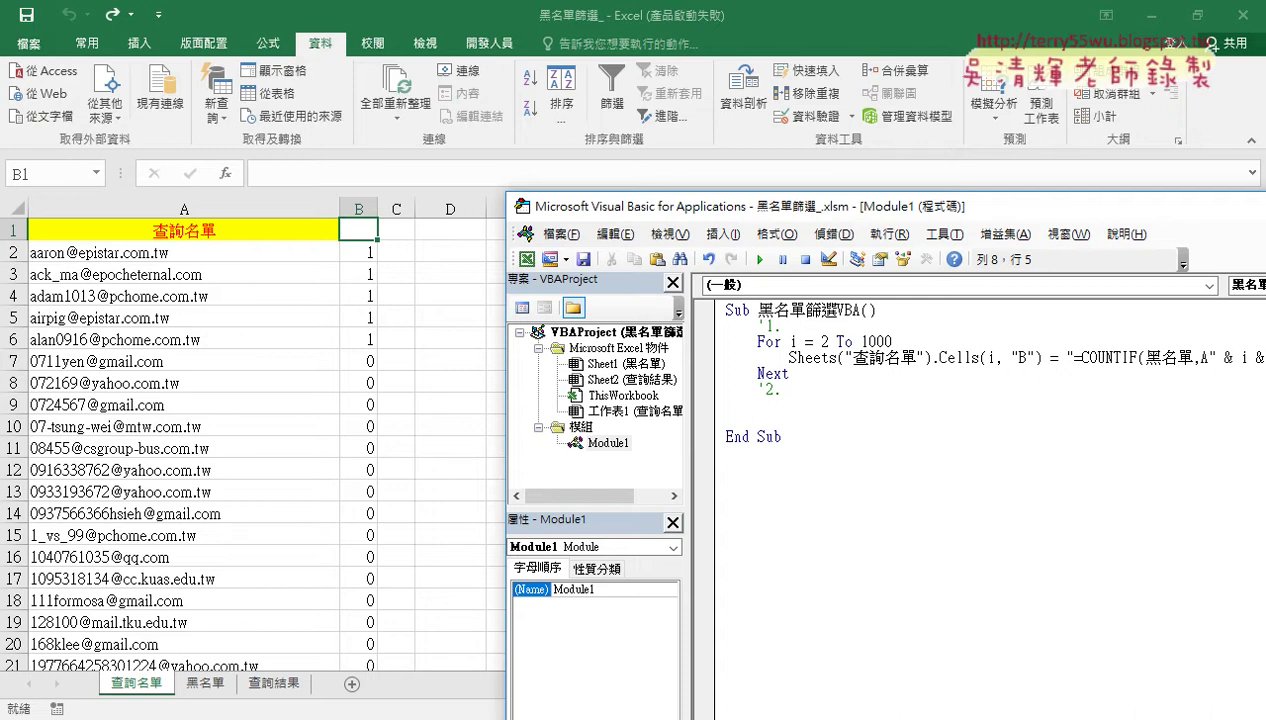
pyautogui.write("'3.")
# Step: Begin a statement range("A1:B on the line under the '2. comment
pyautogui.click(757, 405)
pyautogui.moveTo(733, 210); pyautogui.dragTo(647, 204)
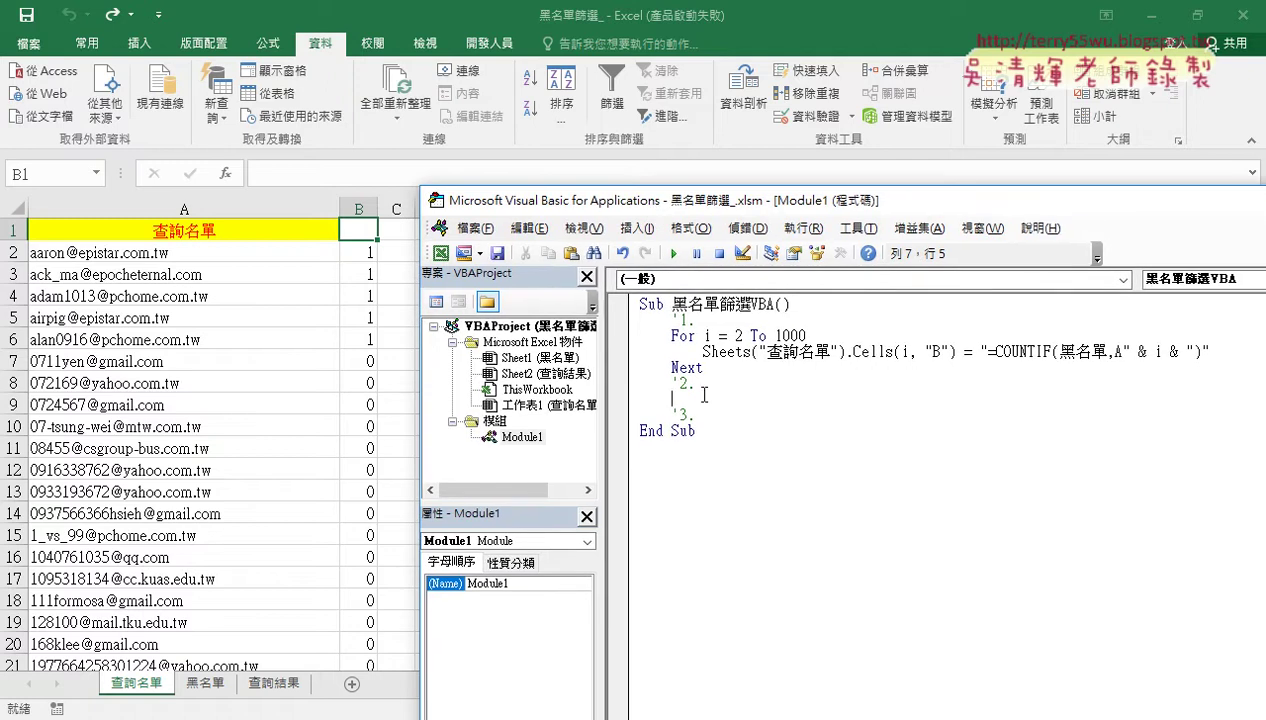
pyautogui.write('r')
pyautogui.write('ange')
pyautogui.write('(')
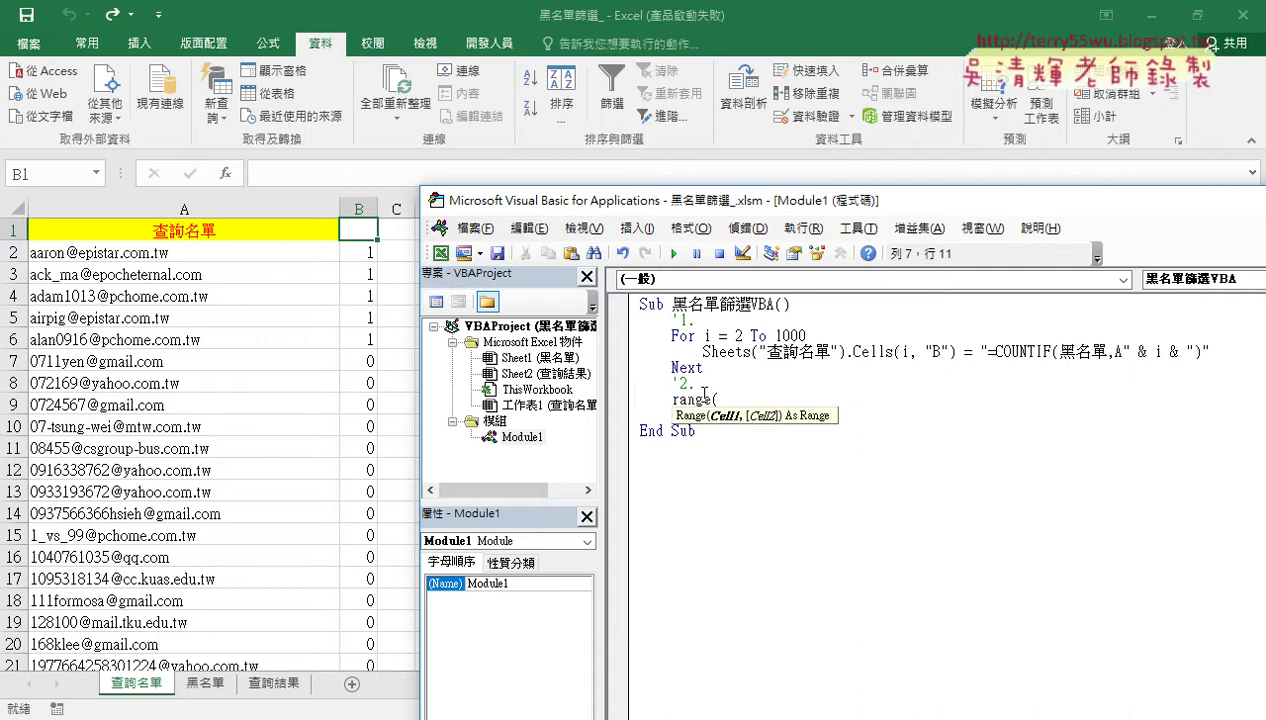
pyautogui.write('"')
pyautogui.write('A1')
pyautogui.write(':')
pyautogui.write('B')
# Step: Confirm in column A that the email list runs down to row 1000
pyautogui.click(176, 511)
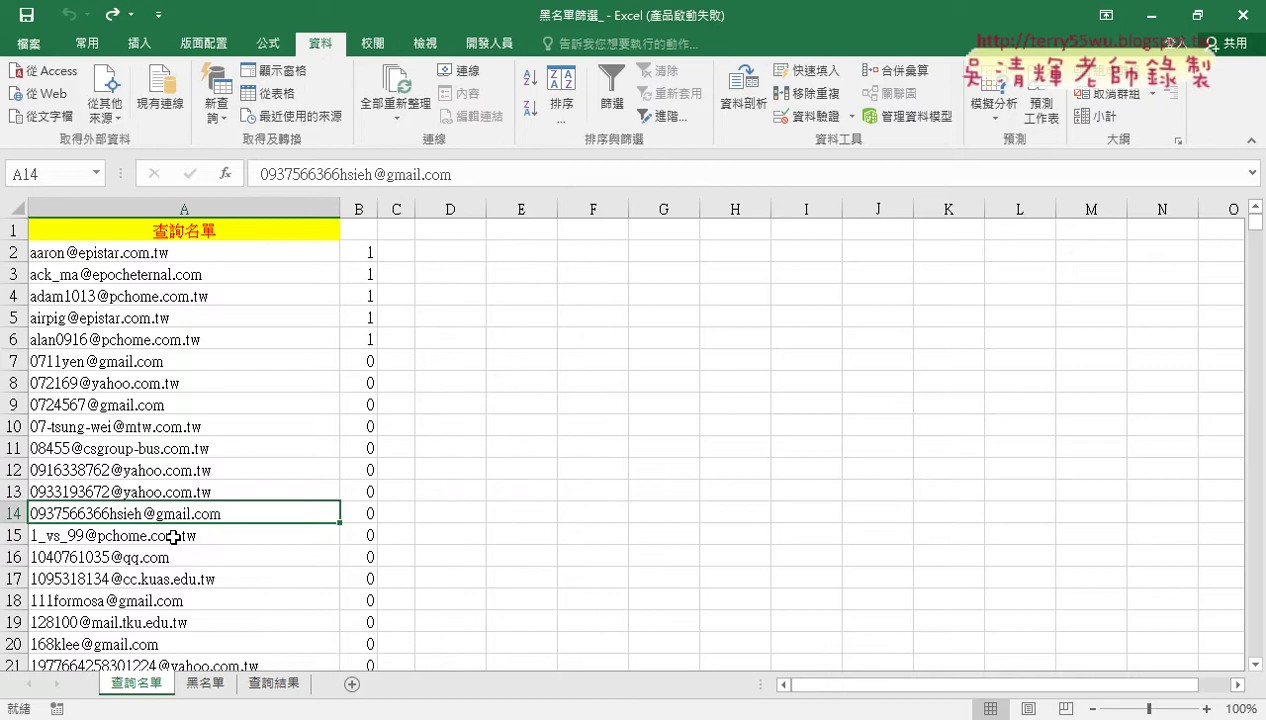
pyautogui.hotkey('ctrl', 'Down')
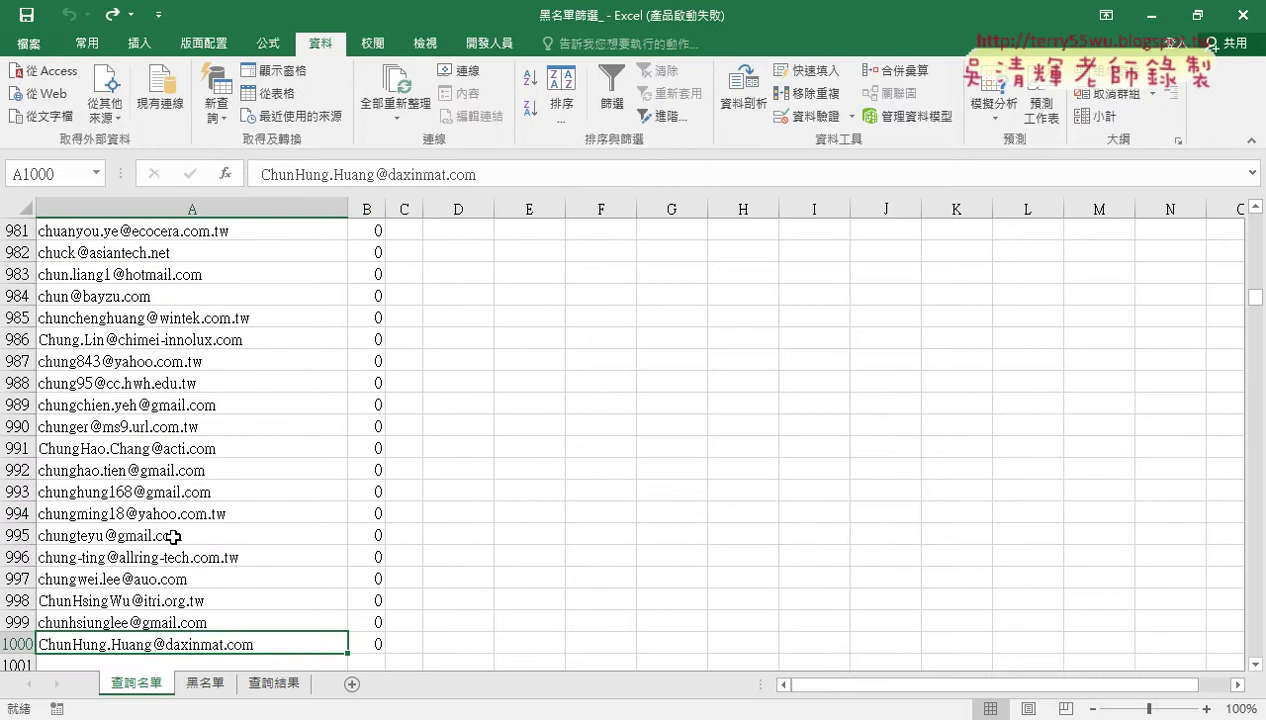
pyautogui.hotkey('ctrl', 'Up')
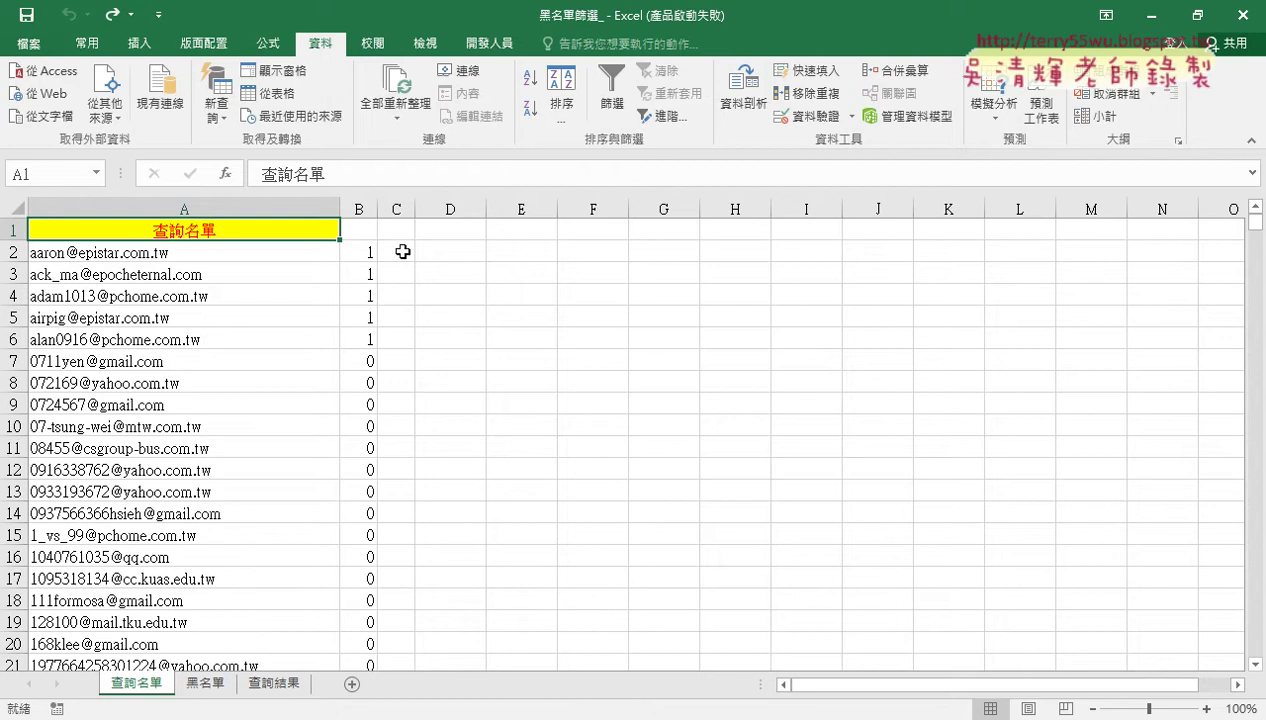
# Step: Complete the range as range("A1:B1000"). and pick AutoFilter from the IntelliSense list
pyautogui.click(489, 43)
pyautogui.click(38, 88)
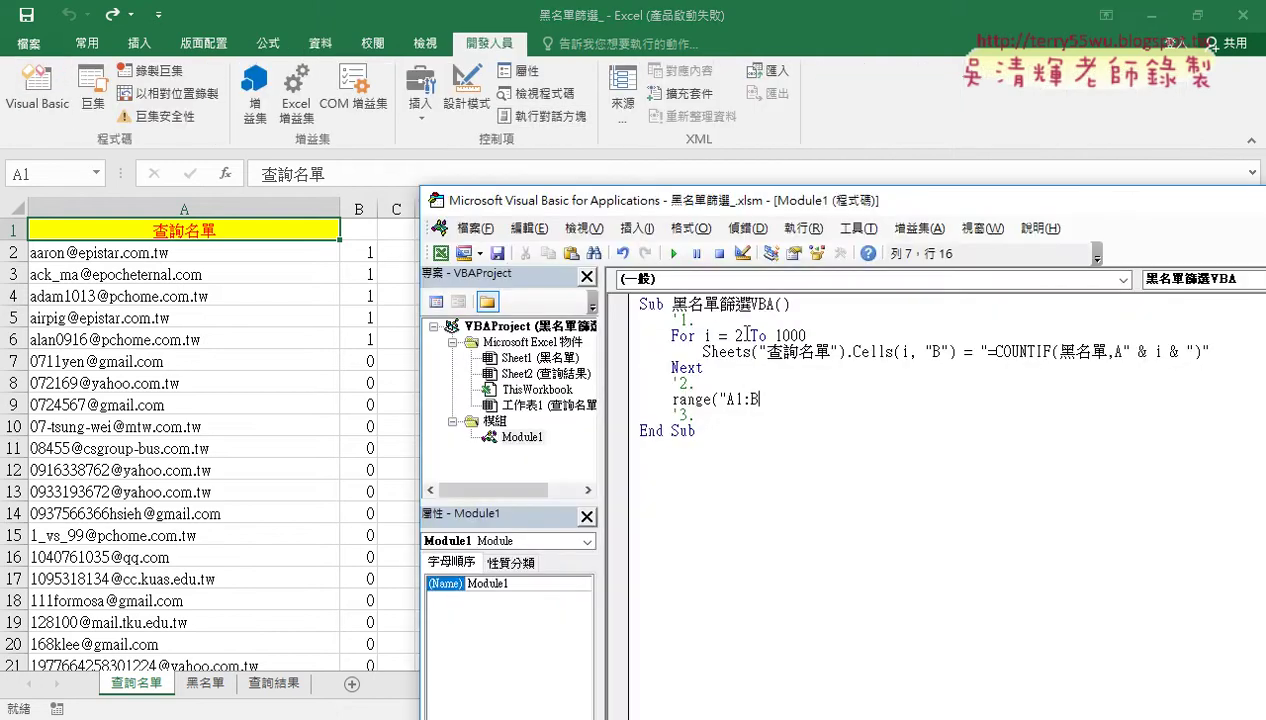
pyautogui.write('1000')
pyautogui.write('")')
pyautogui.write('.')
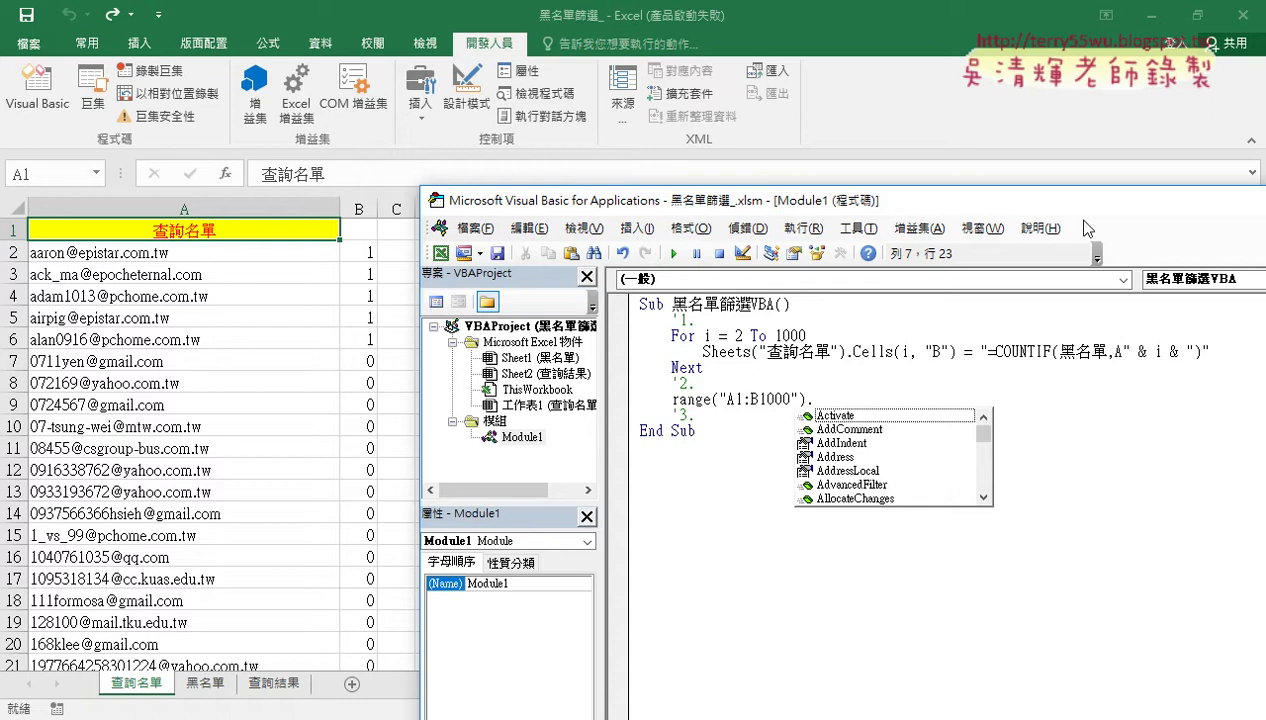
pyautogui.write('A')
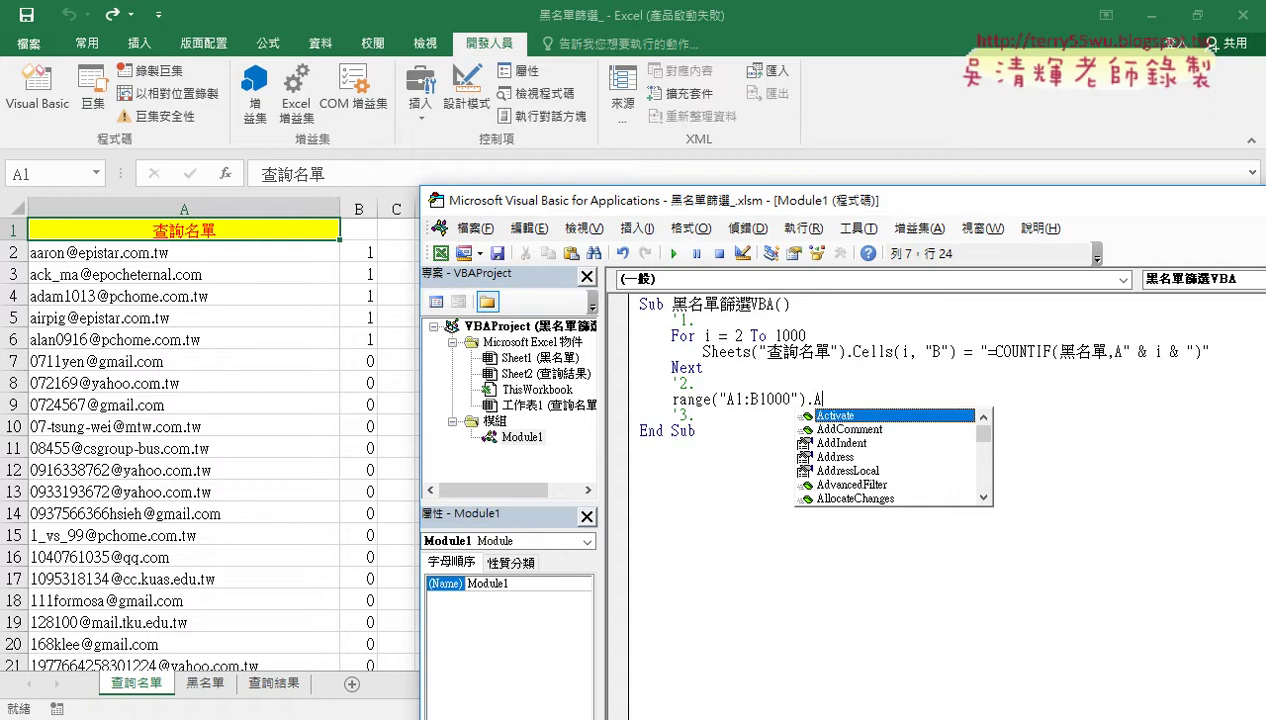
pyautogui.press('BackSpace')
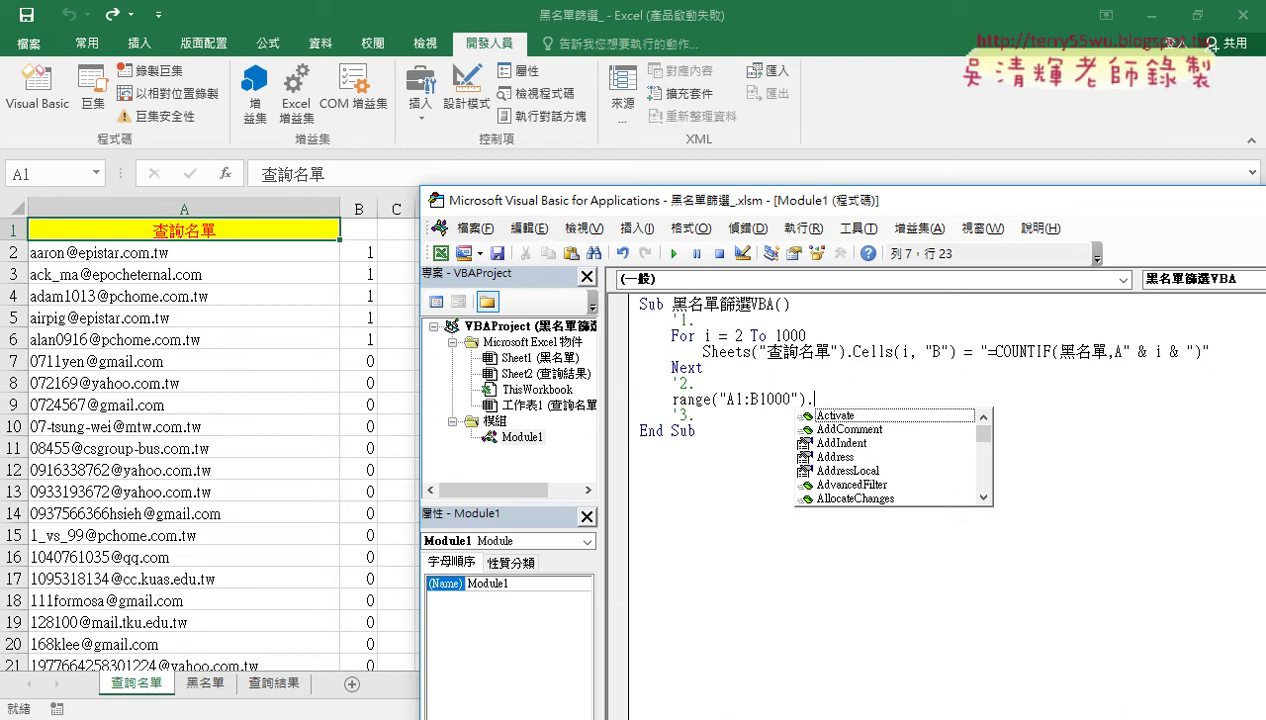
pyautogui.write('au')
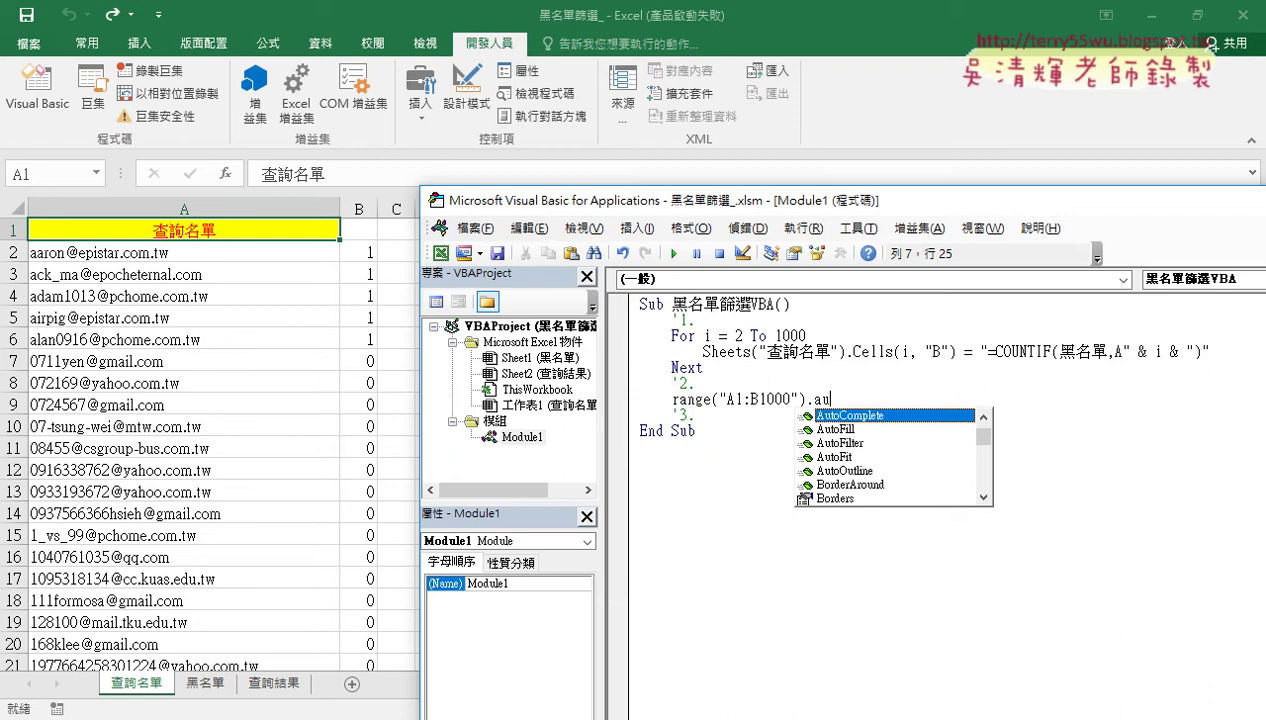
pyautogui.press('Down')
pyautogui.press('Down')
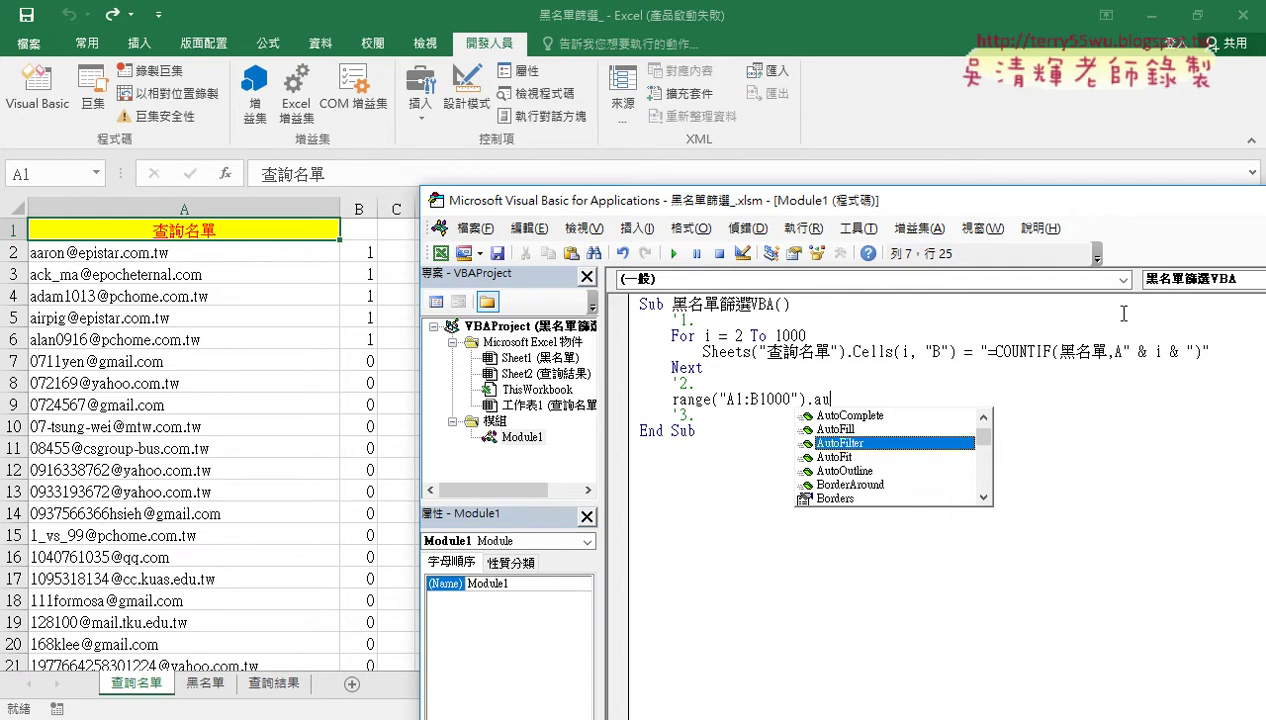
# Step: Finish step 2 as Range("A1:B1000").AutoFilter 2, 1 to filter column B for 1
pyautogui.doubleClick(872, 444)
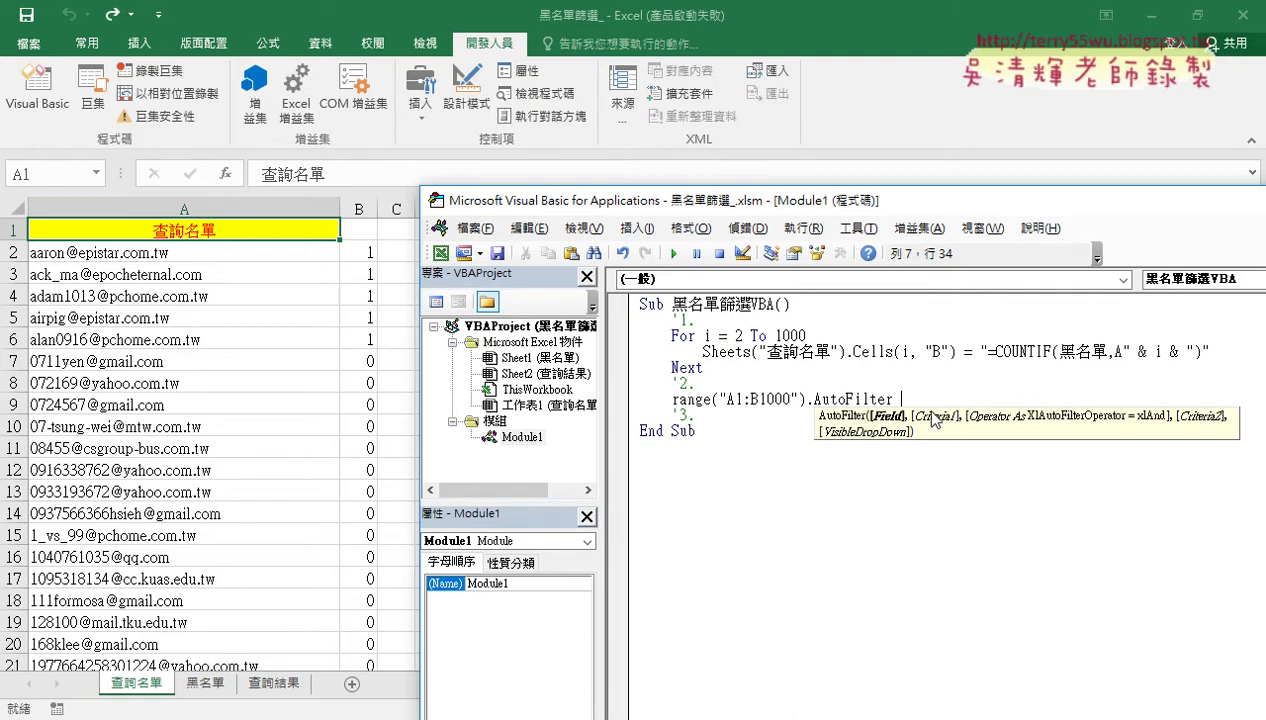
pyautogui.write('2')
pyautogui.write(',')
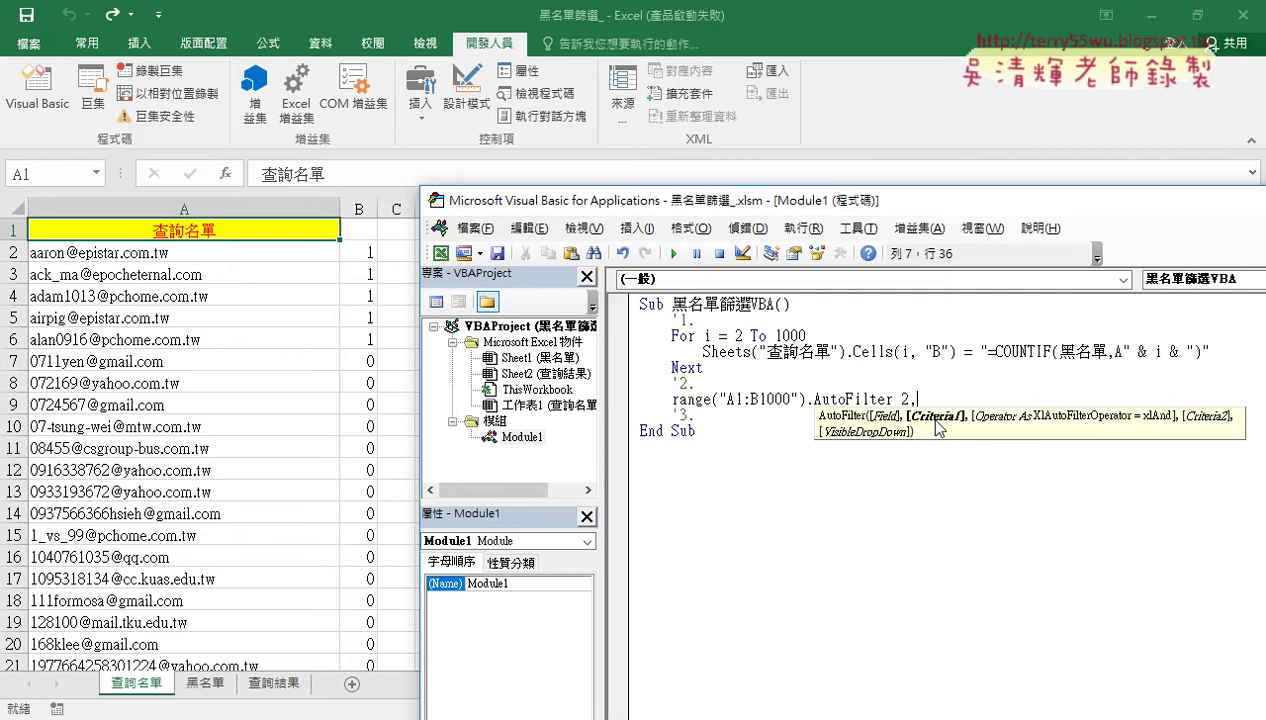
pyautogui.write('1')
pyautogui.click(815, 523)
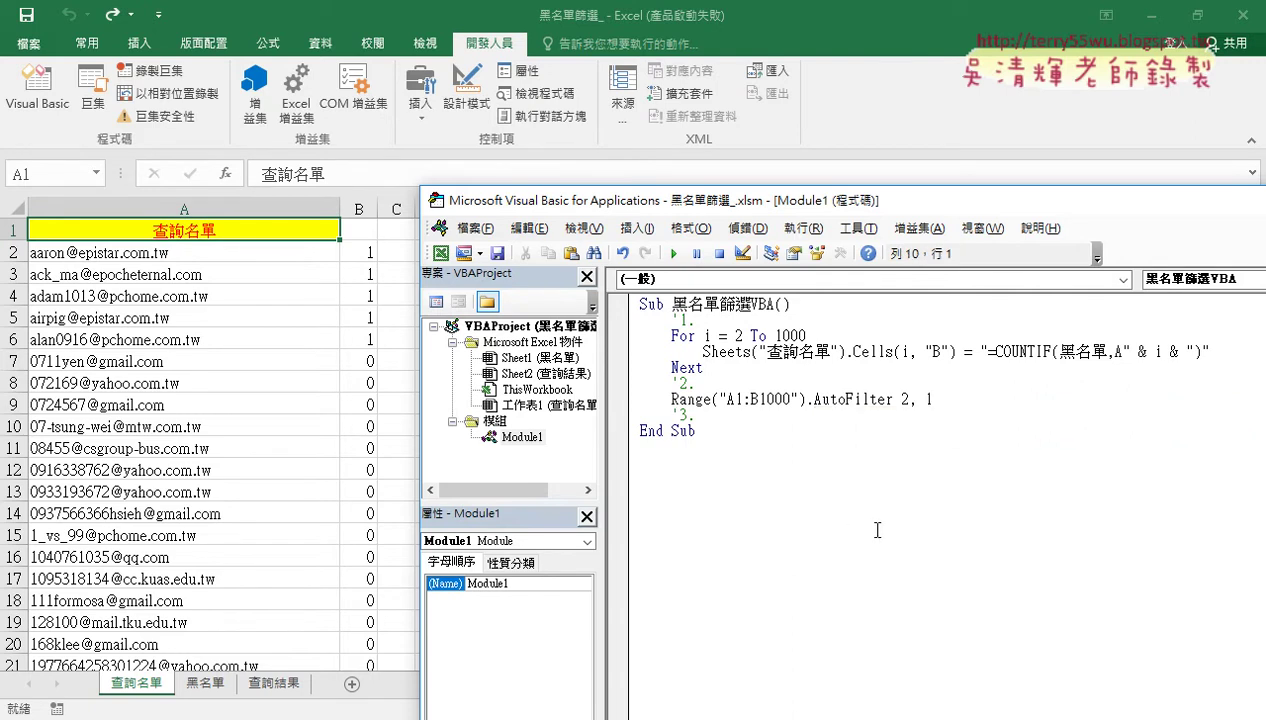
# Step: Copy Sheets("查詢名單"). from the loop line and paste it before Range on the AutoFilter line
pyautogui.moveTo(852, 203); pyautogui.dragTo(919, 175)
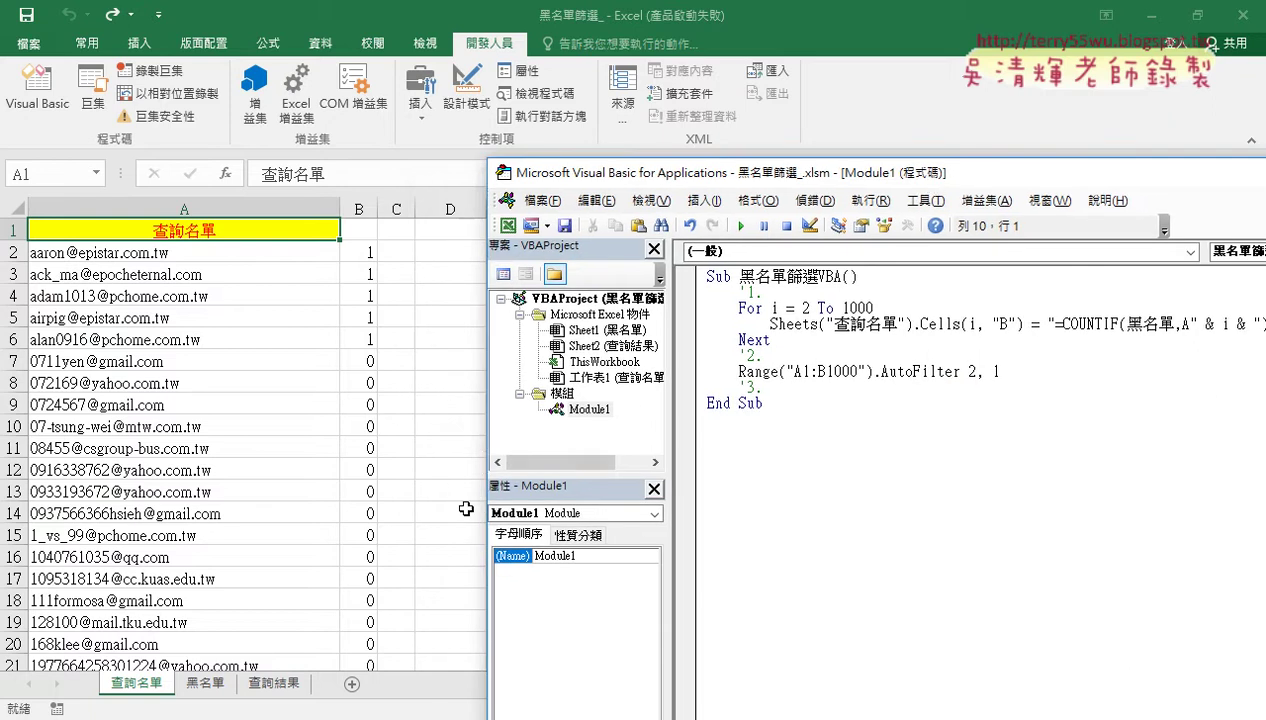
pyautogui.click(287, 687)
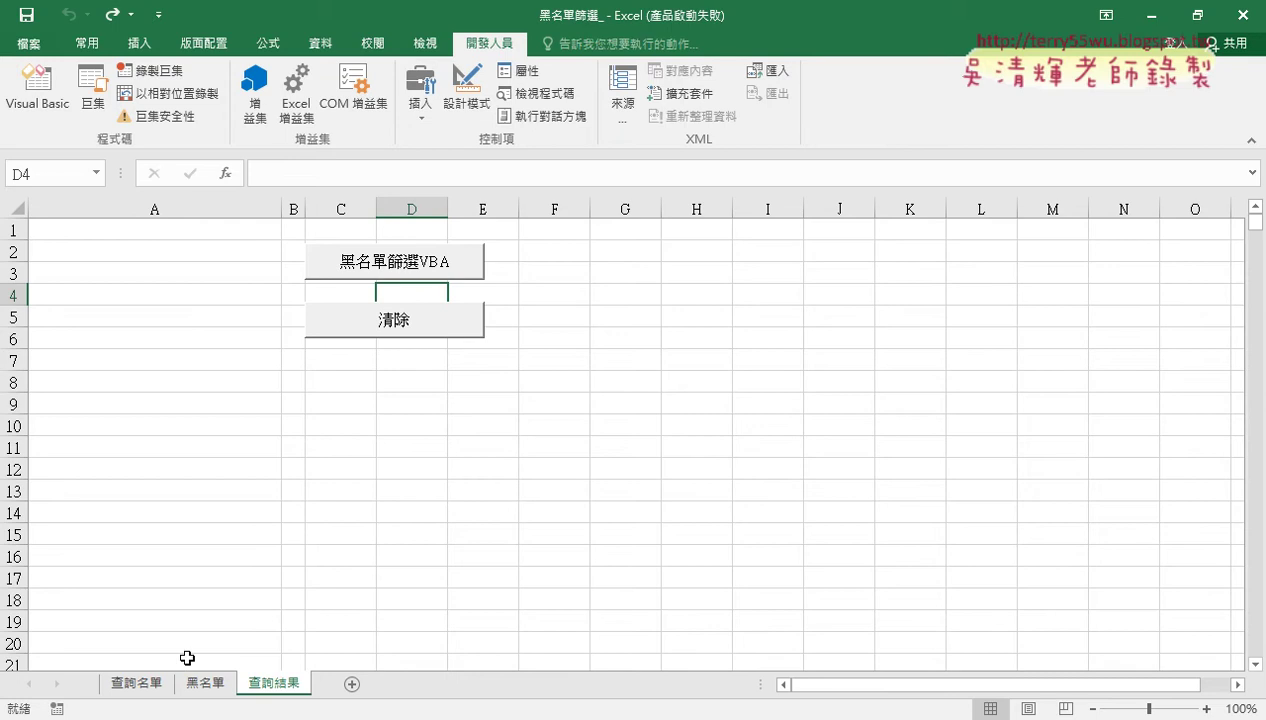
pyautogui.click(140, 684)
pyautogui.click(37, 88)
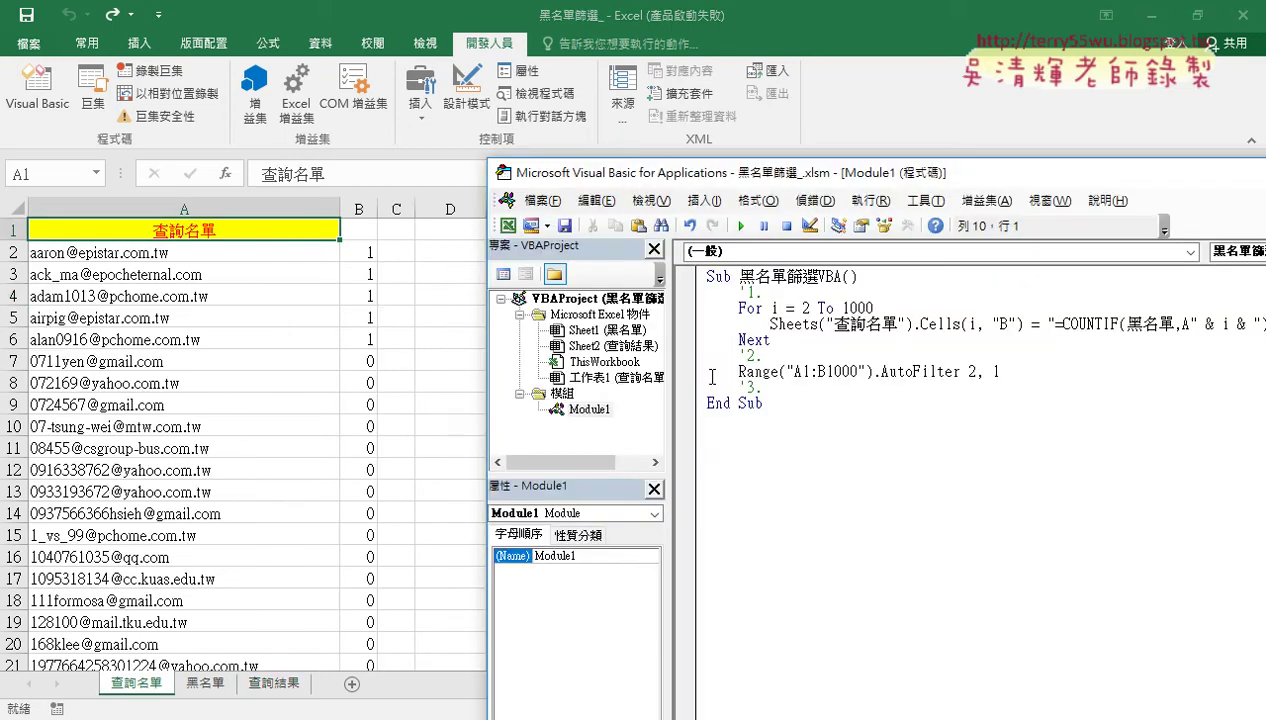
pyautogui.moveTo(770, 324); pyautogui.dragTo(916, 324)
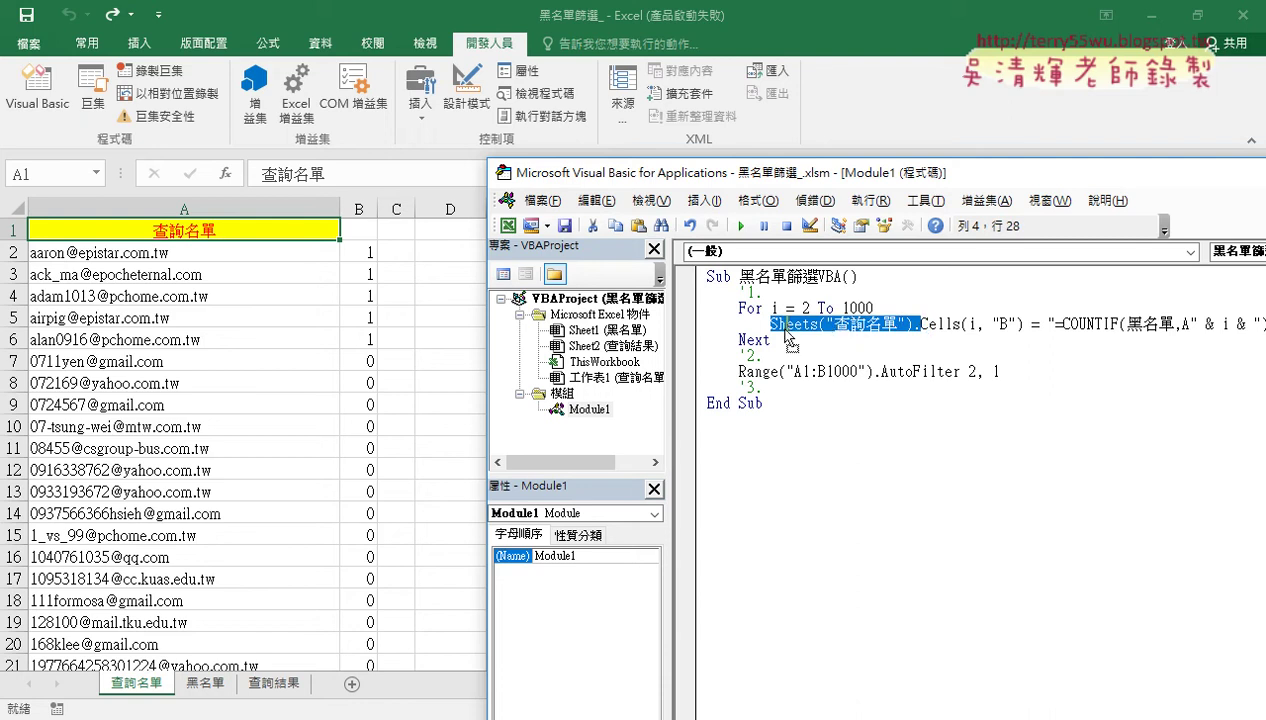
pyautogui.hotkey('ctrl', 'c')
pyautogui.click(738, 372)
pyautogui.hotkey('ctrl', 'v')
pyautogui.click(876, 466)
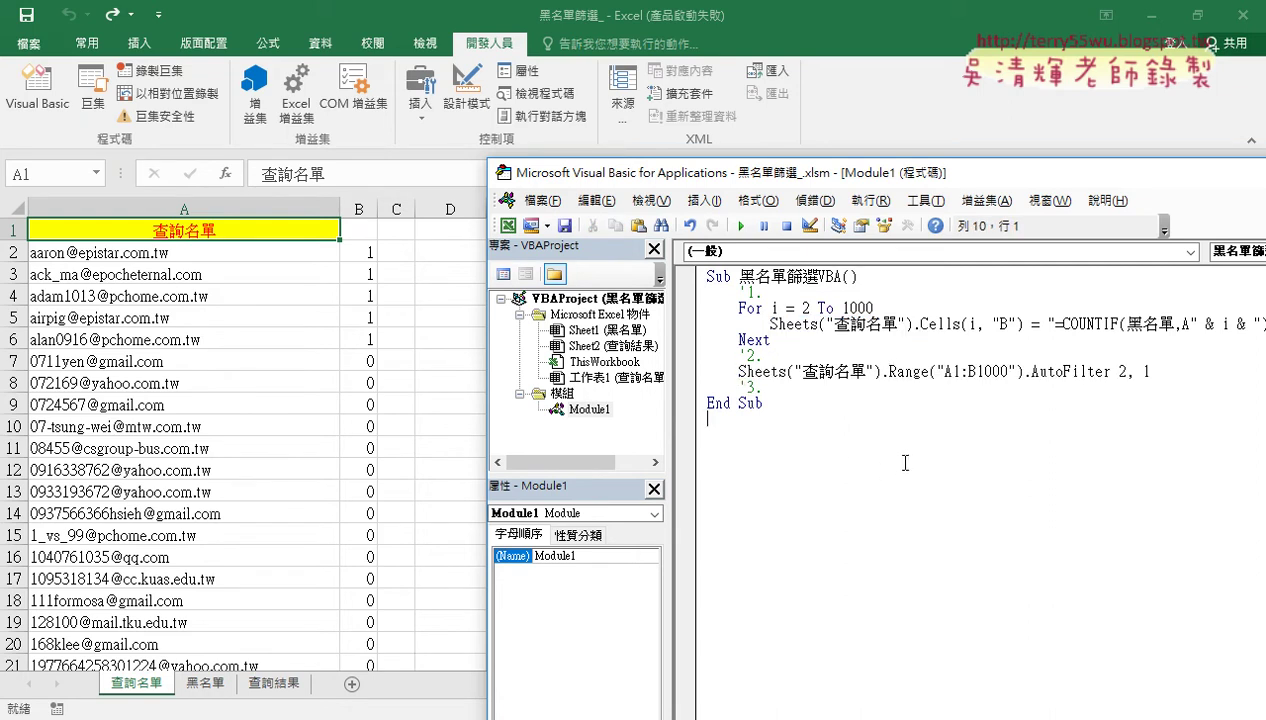
# Step: Set a breakpoint on the Sheets("查詢名單").Range("A1:B1000").AutoFilter 2, 1 line
pyautogui.moveTo(738, 372); pyautogui.dragTo(943, 372)
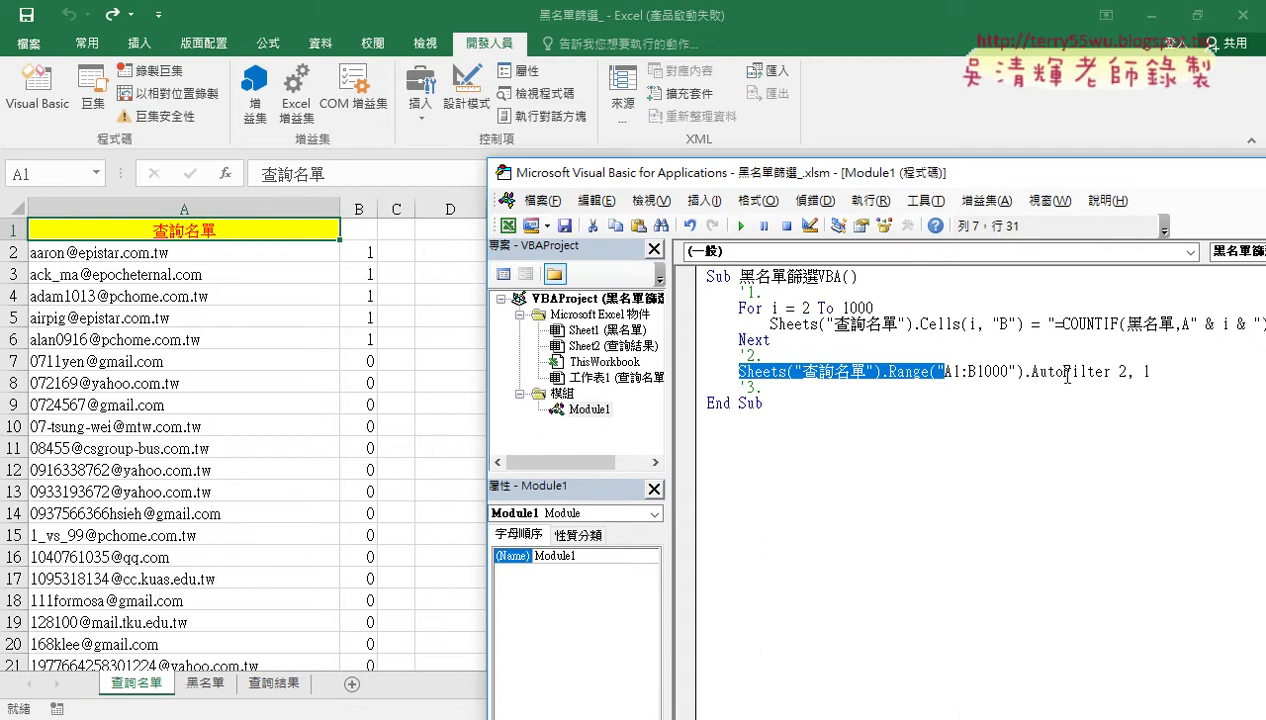
pyautogui.click(1164, 371)
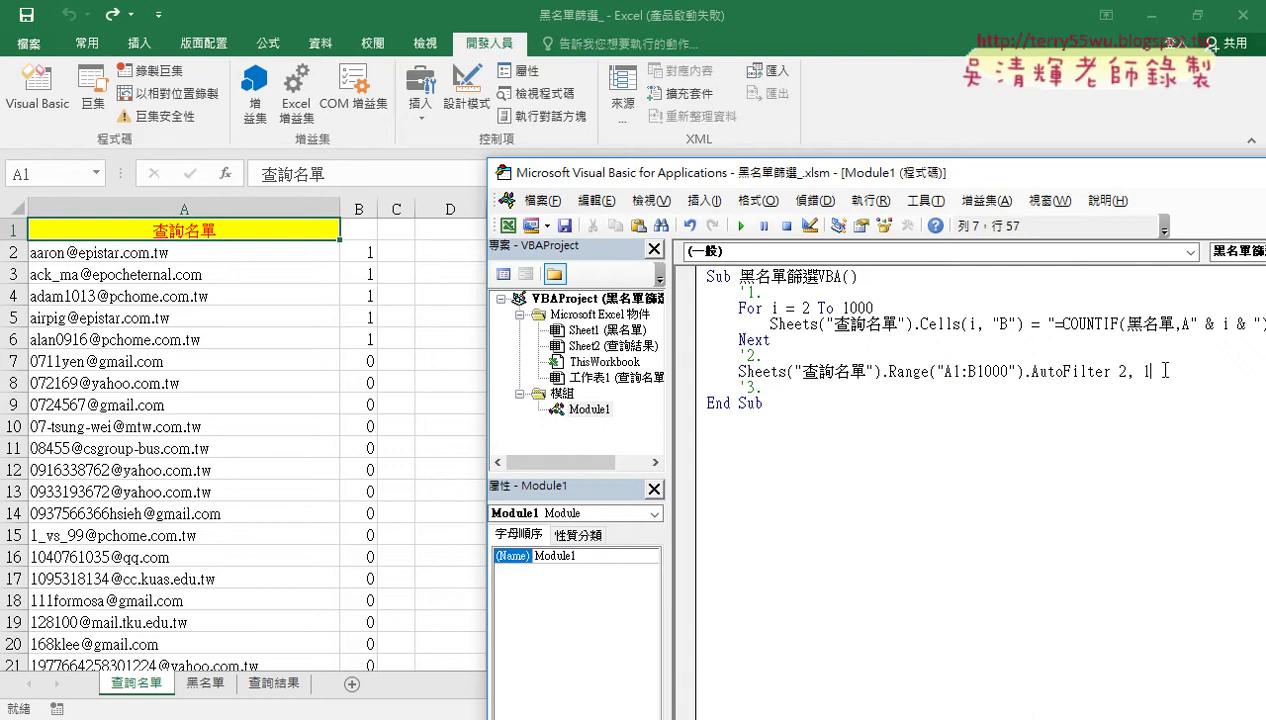
pyautogui.click(778, 390)
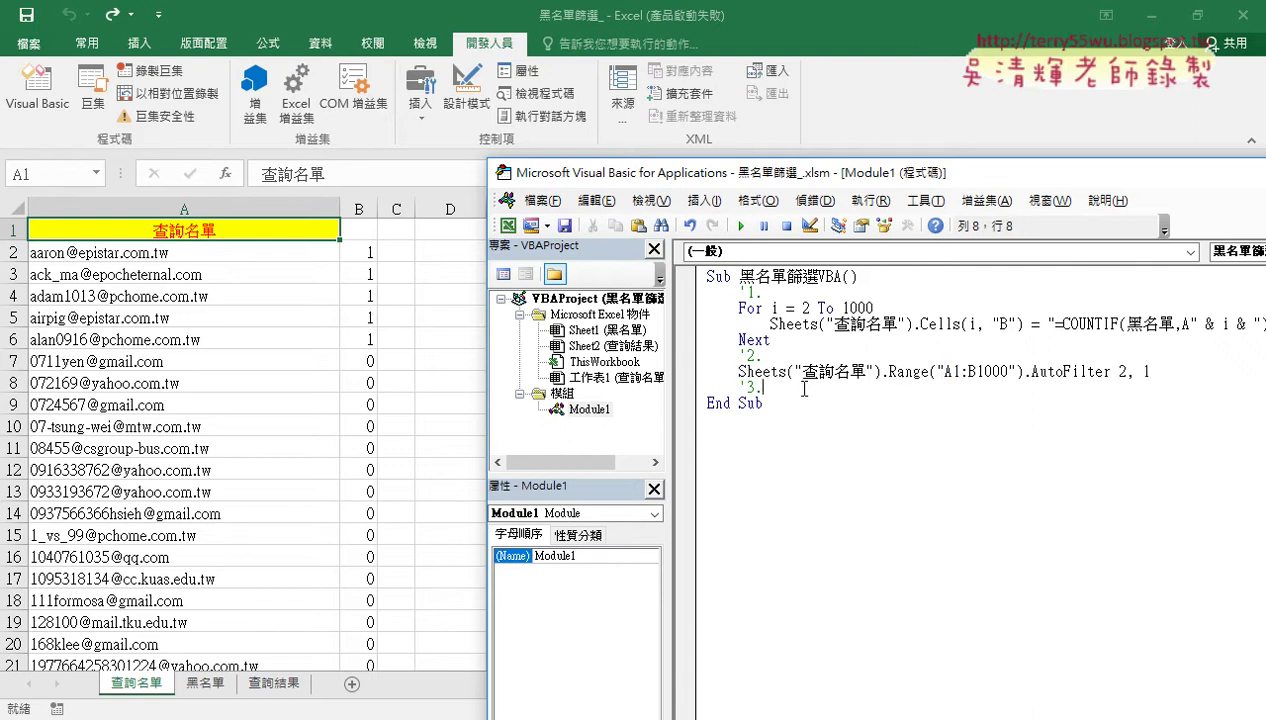
pyautogui.click(811, 323)
pyautogui.click(693, 372)
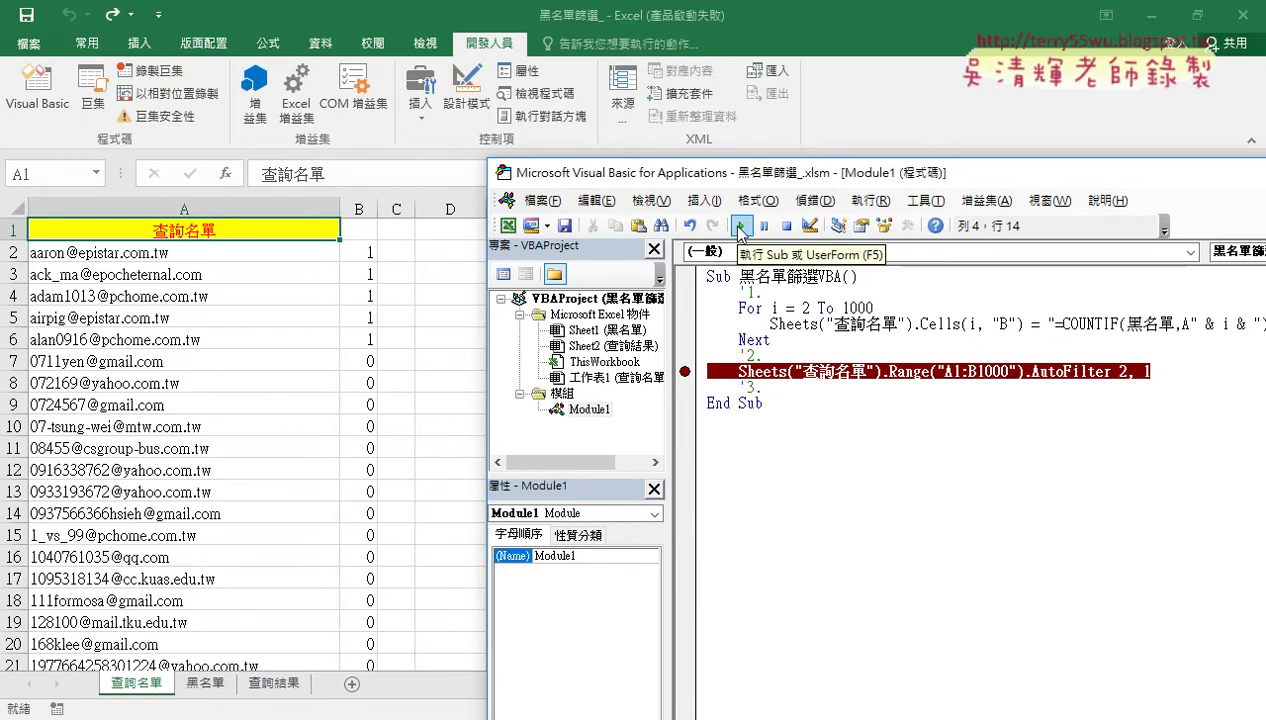
# Step: Run the macro past the breakpoint and select the 27 filtered emails remaining in column A
pyautogui.click(741, 227)
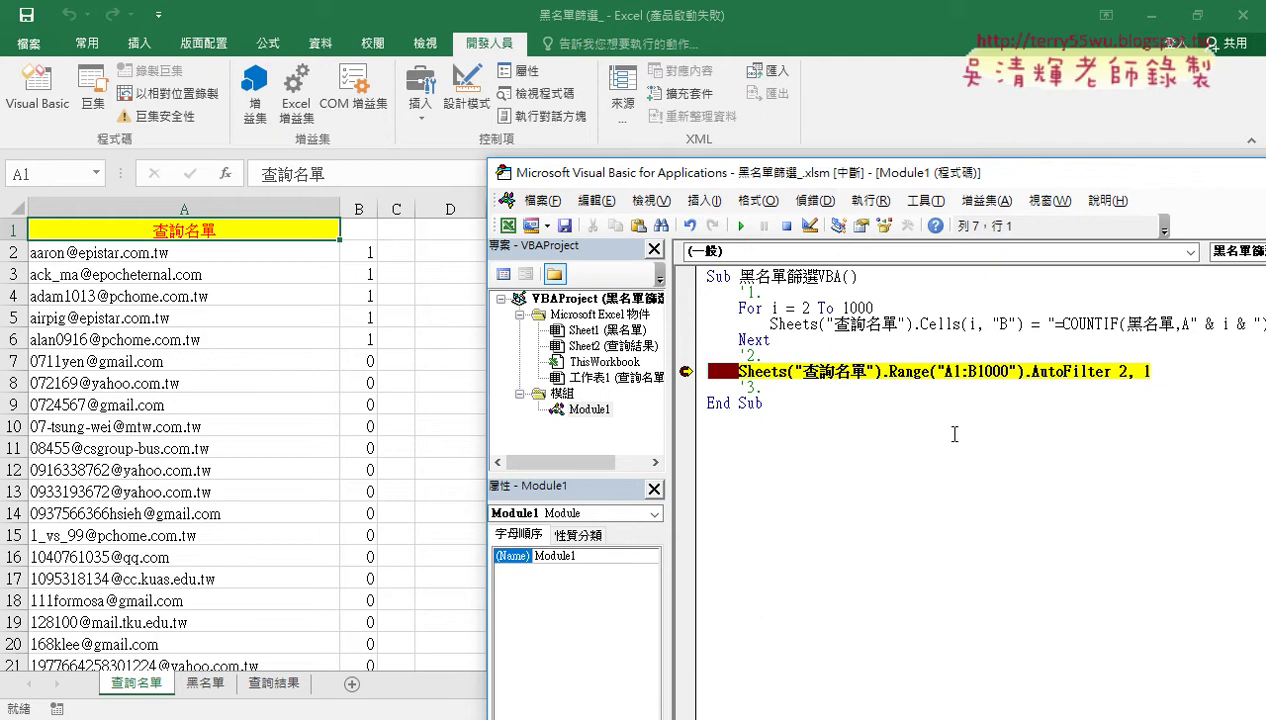
pyautogui.press('F5')
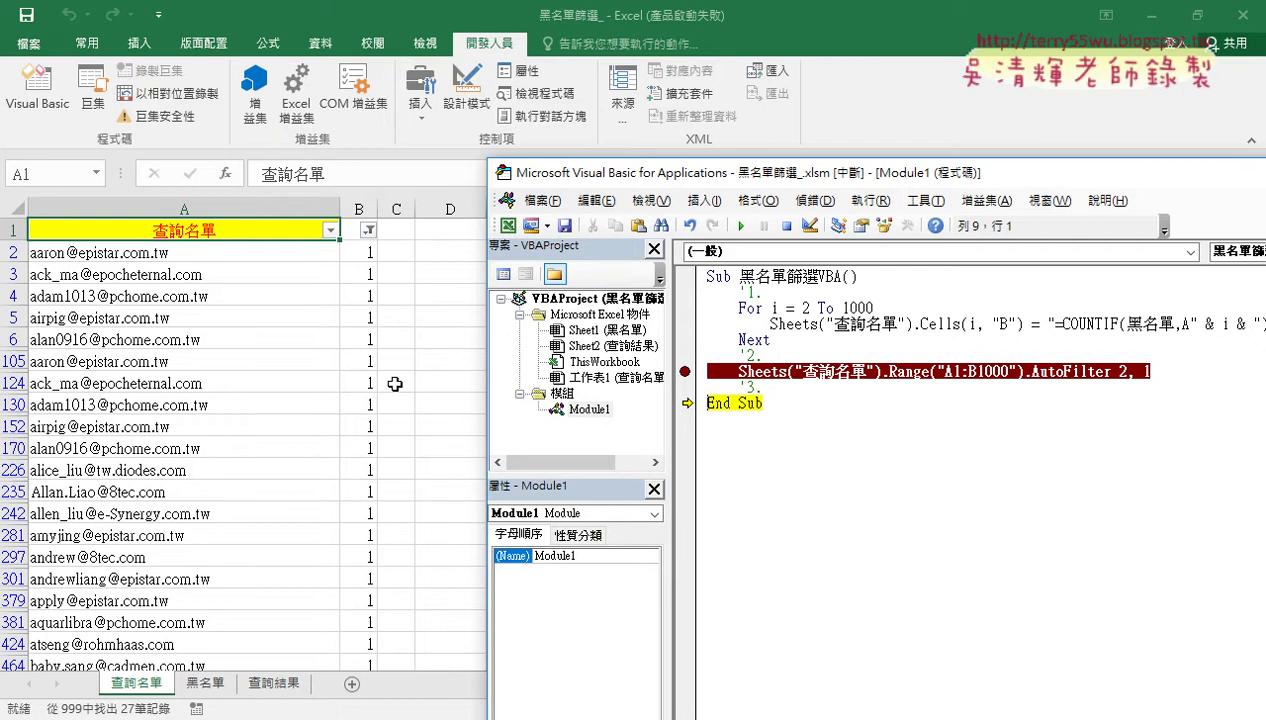
pyautogui.click(276, 254)
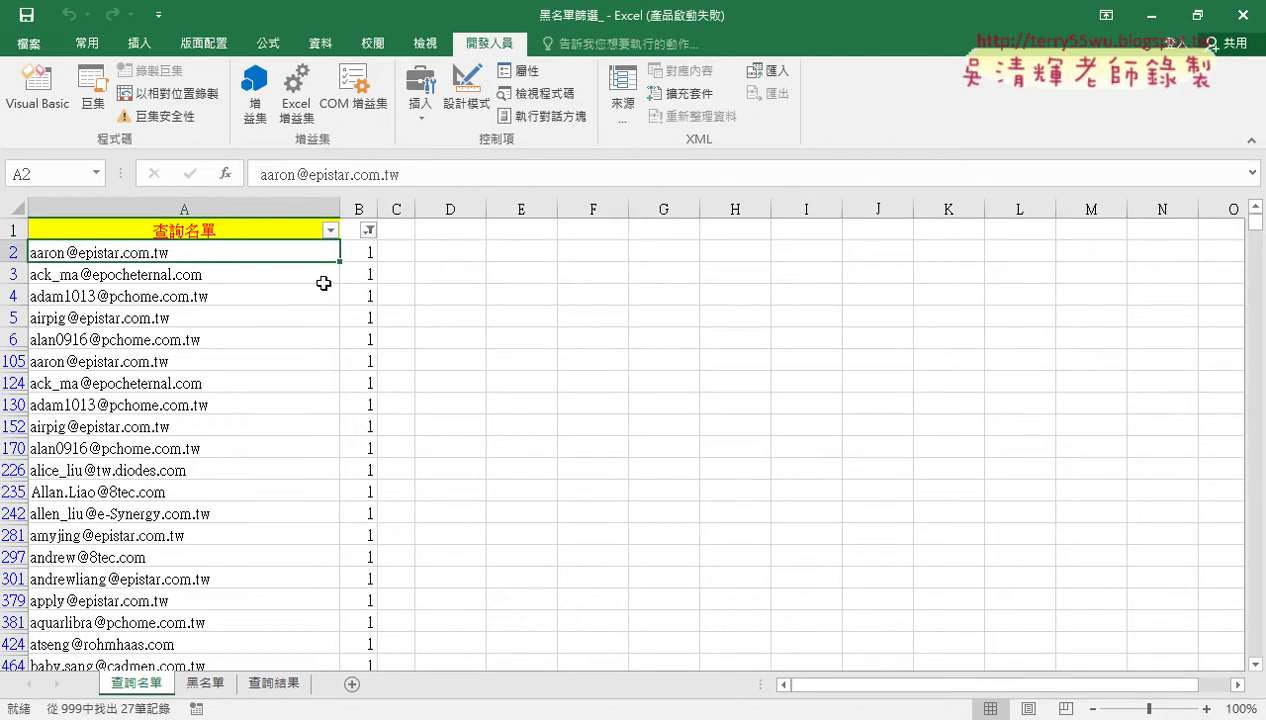
pyautogui.hotkey('ctrl', 'shift', 'Down')
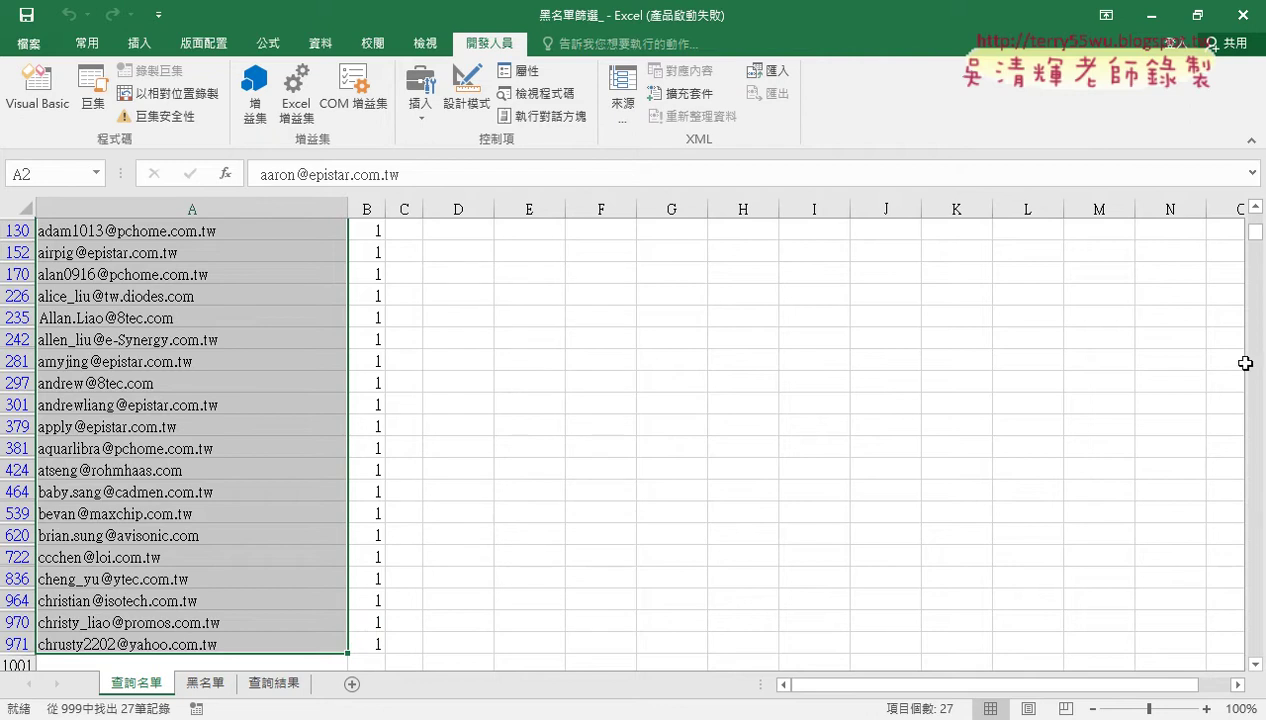
pyautogui.moveTo(1256, 246); pyautogui.dragTo(1256, 222)
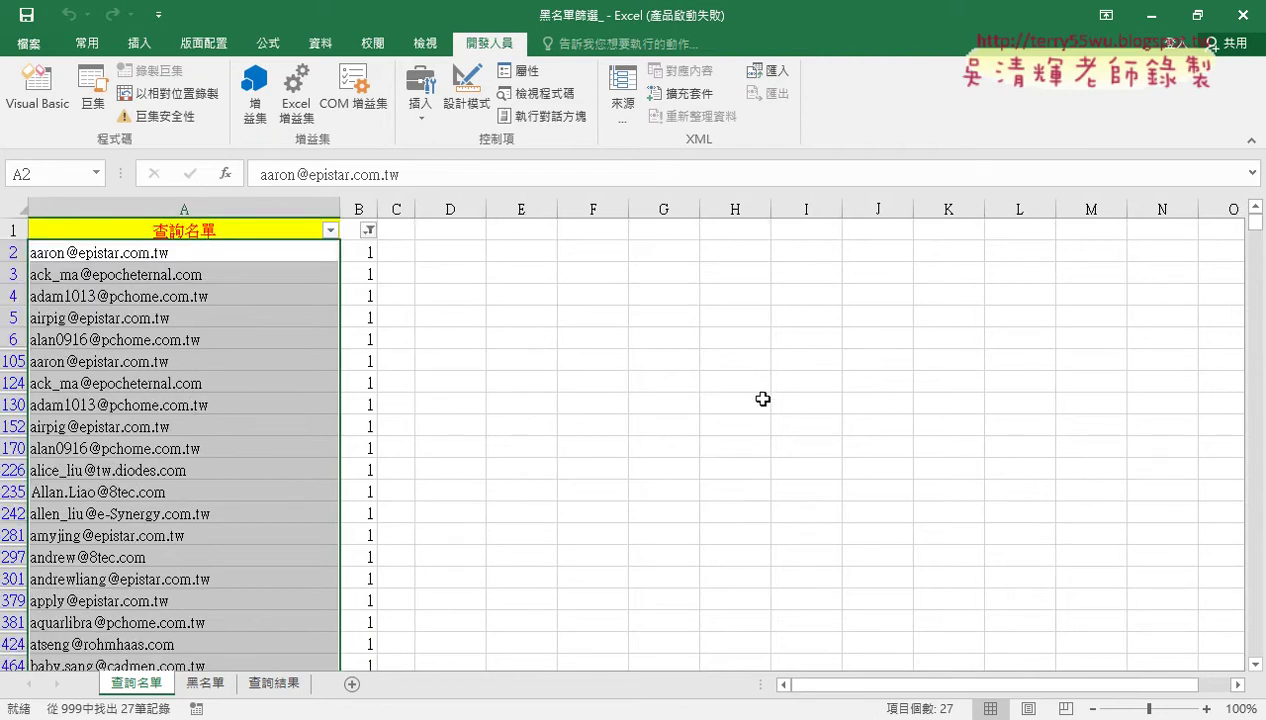
pyautogui.click(37, 90)
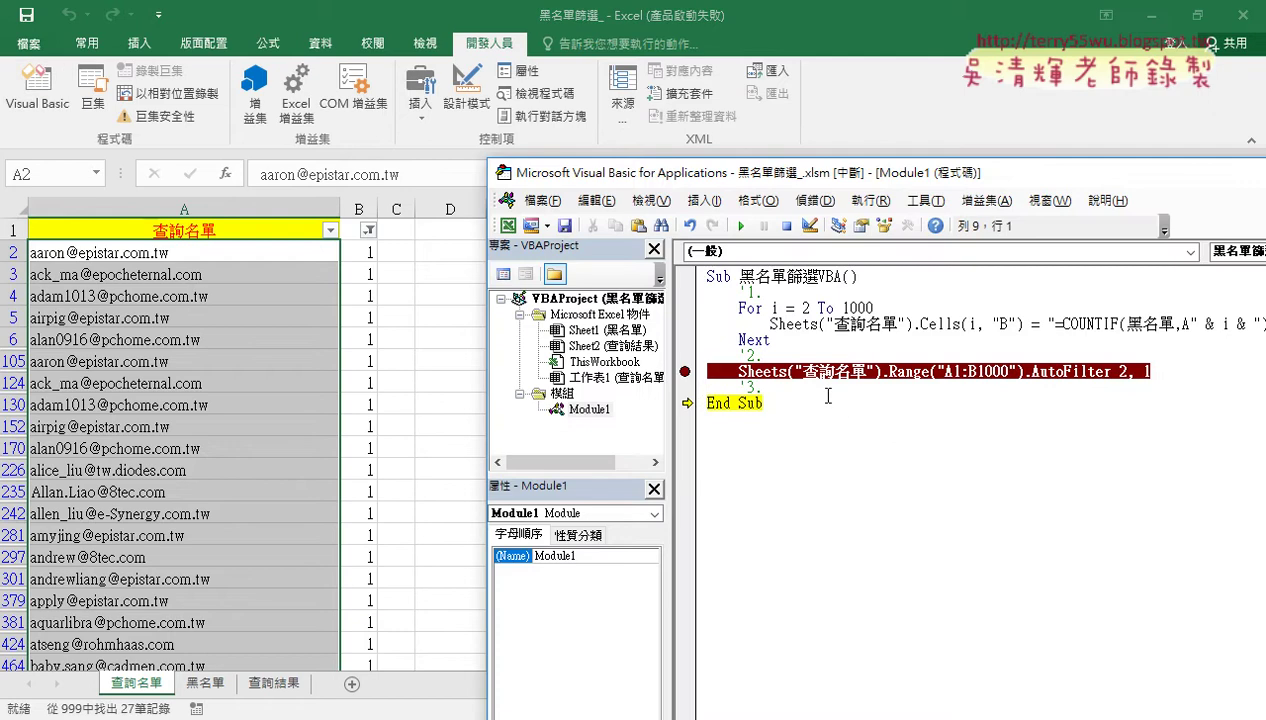
# Step: Start step 3 with a Range("A1:B1000").Copy line under the '3. comment
pyautogui.press('Return')
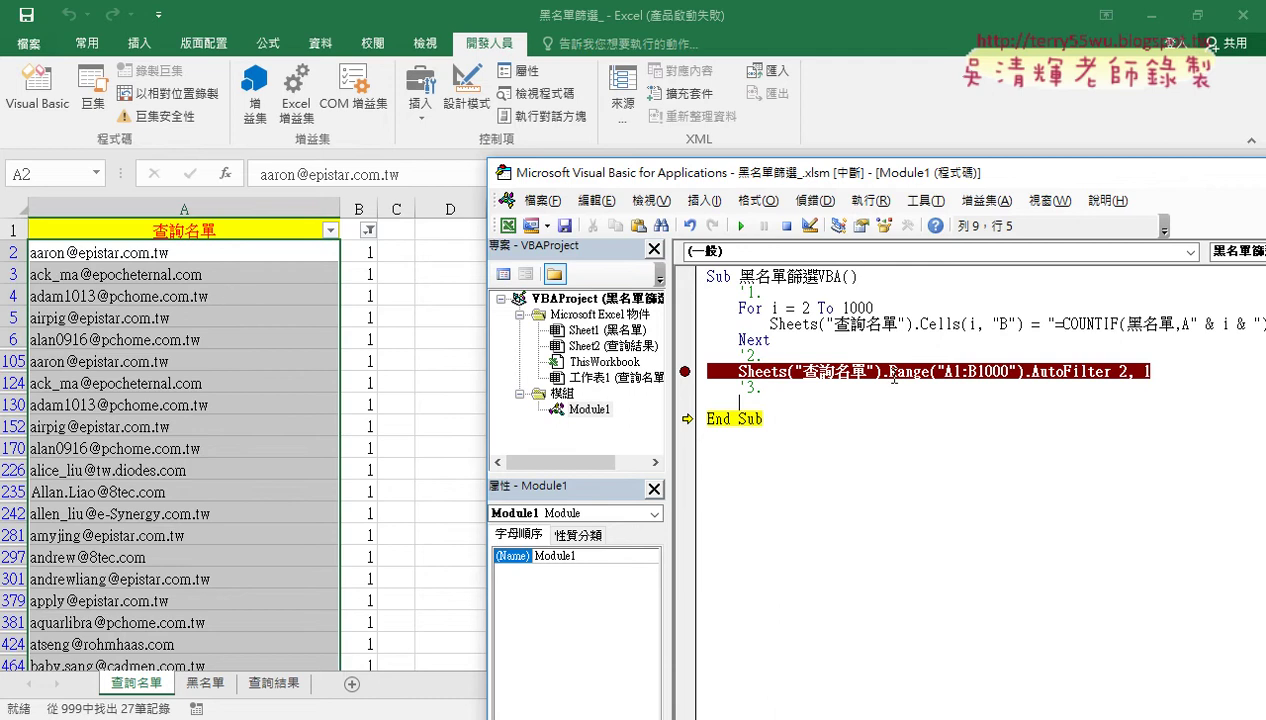
pyautogui.moveTo(880, 372)
pyautogui.mouseDown()
pyautogui.moveTo(1020, 372)
pyautogui.moveTo(815, 414)
pyautogui.mouseUp()
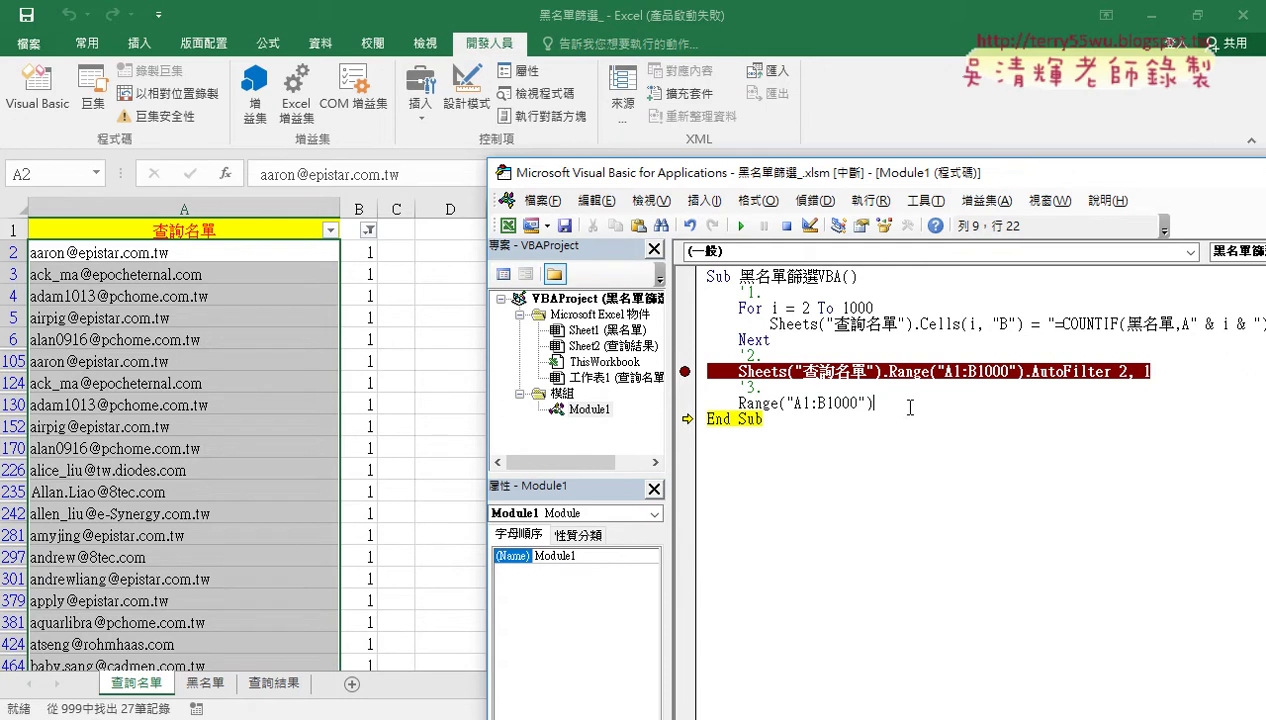
pyautogui.write('.')
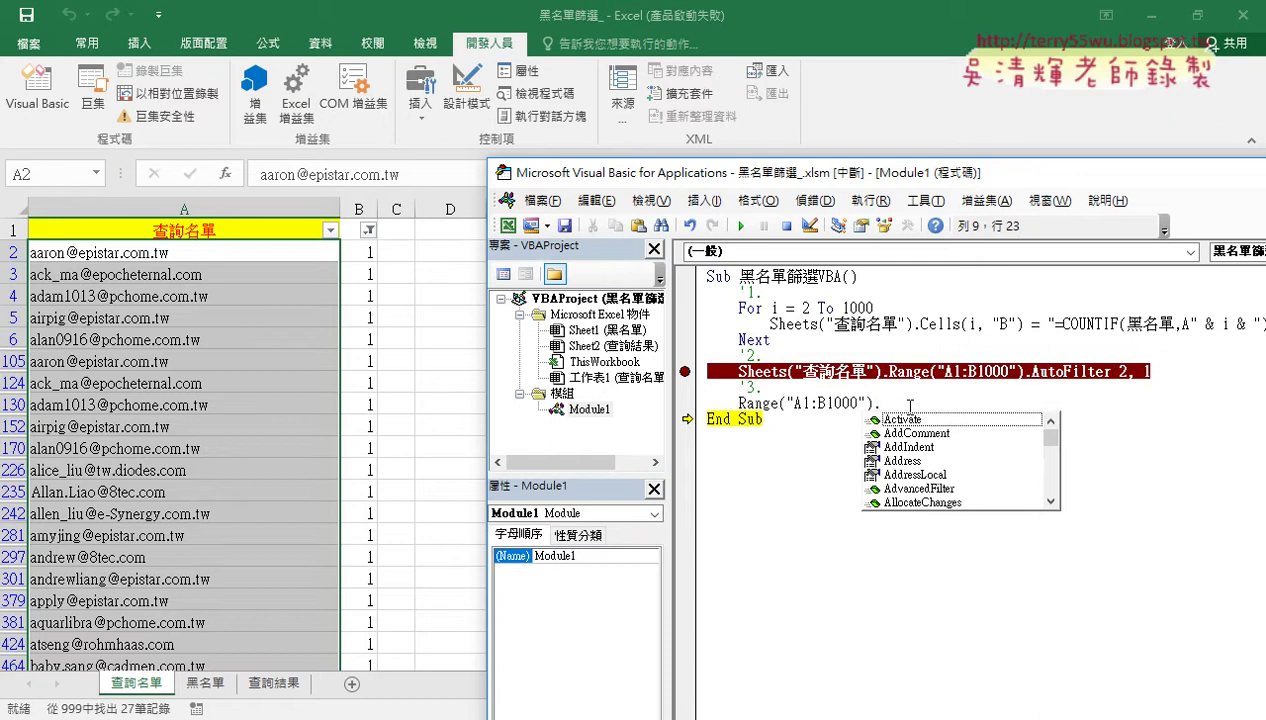
pyautogui.write('cop')
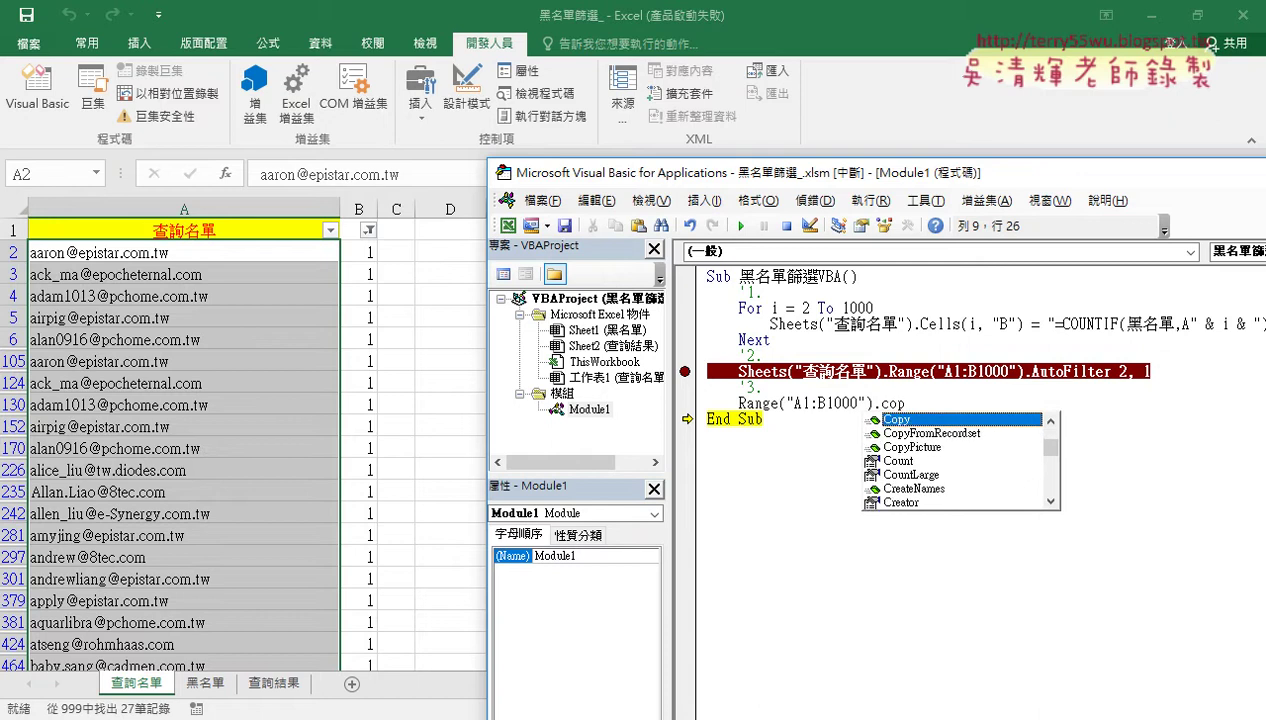
pyautogui.write('y')
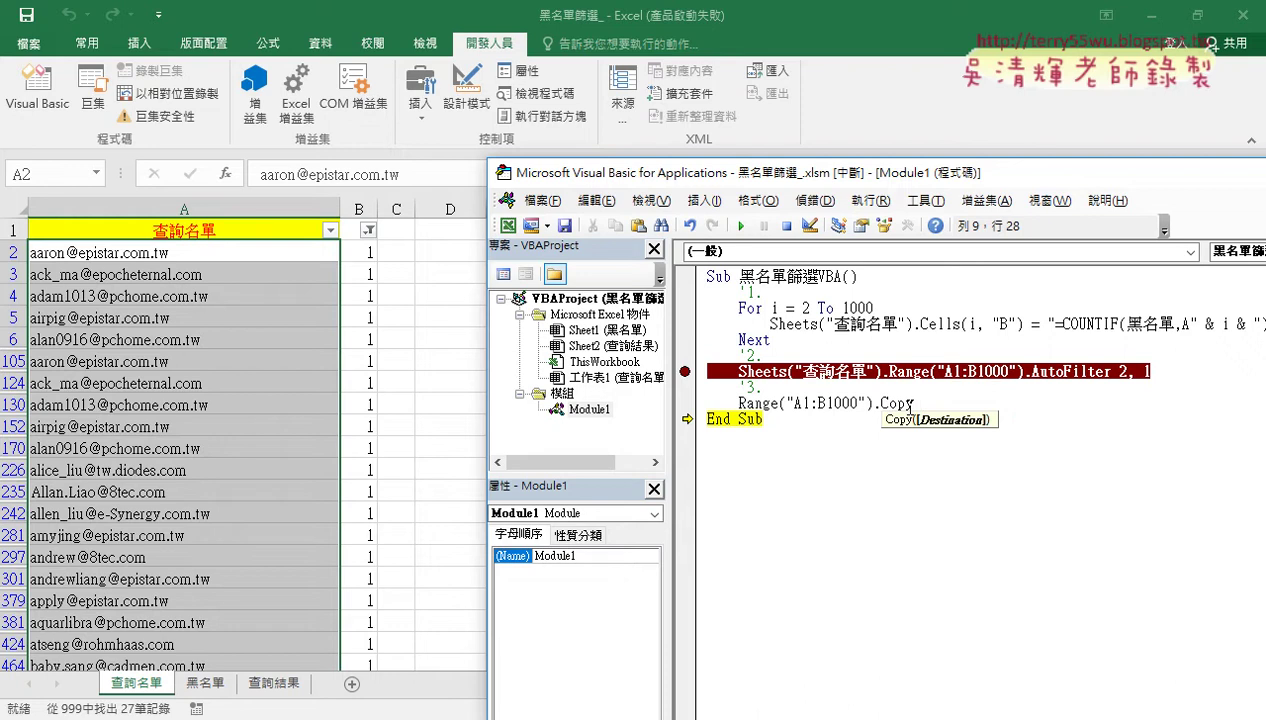
pyautogui.moveTo(914, 403); pyautogui.dragTo(882, 403)
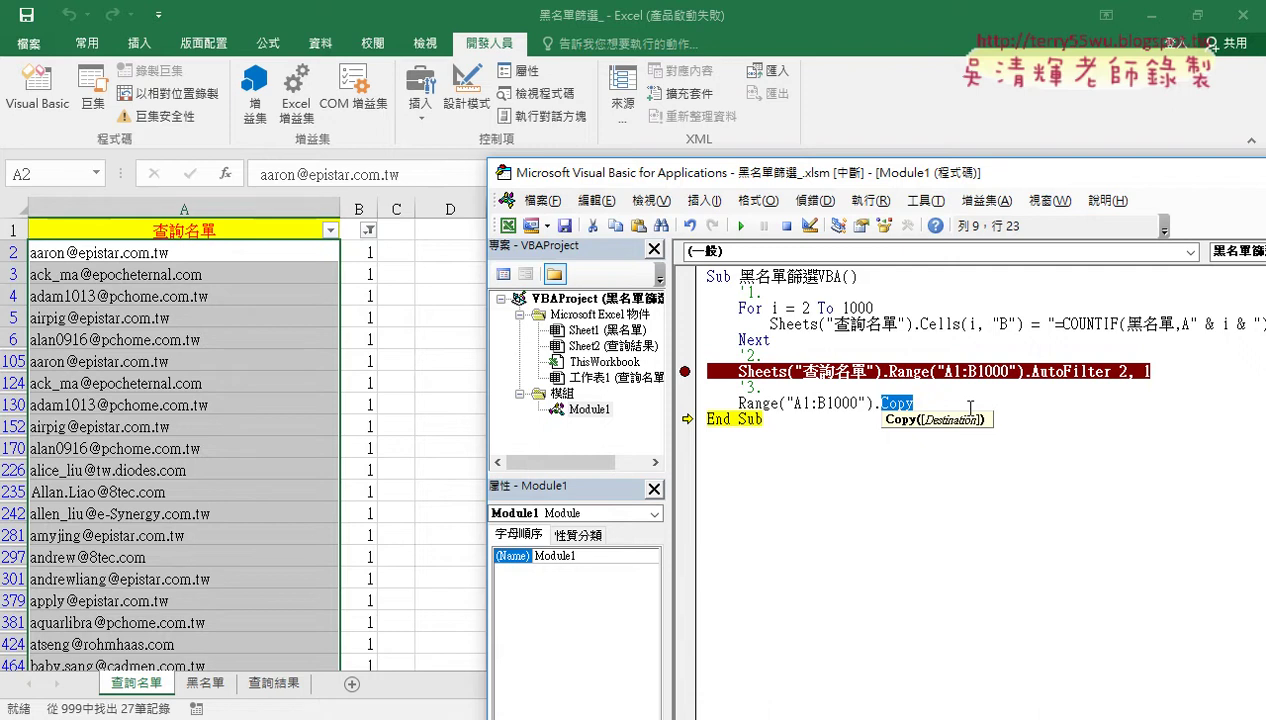
pyautogui.click(970, 408)
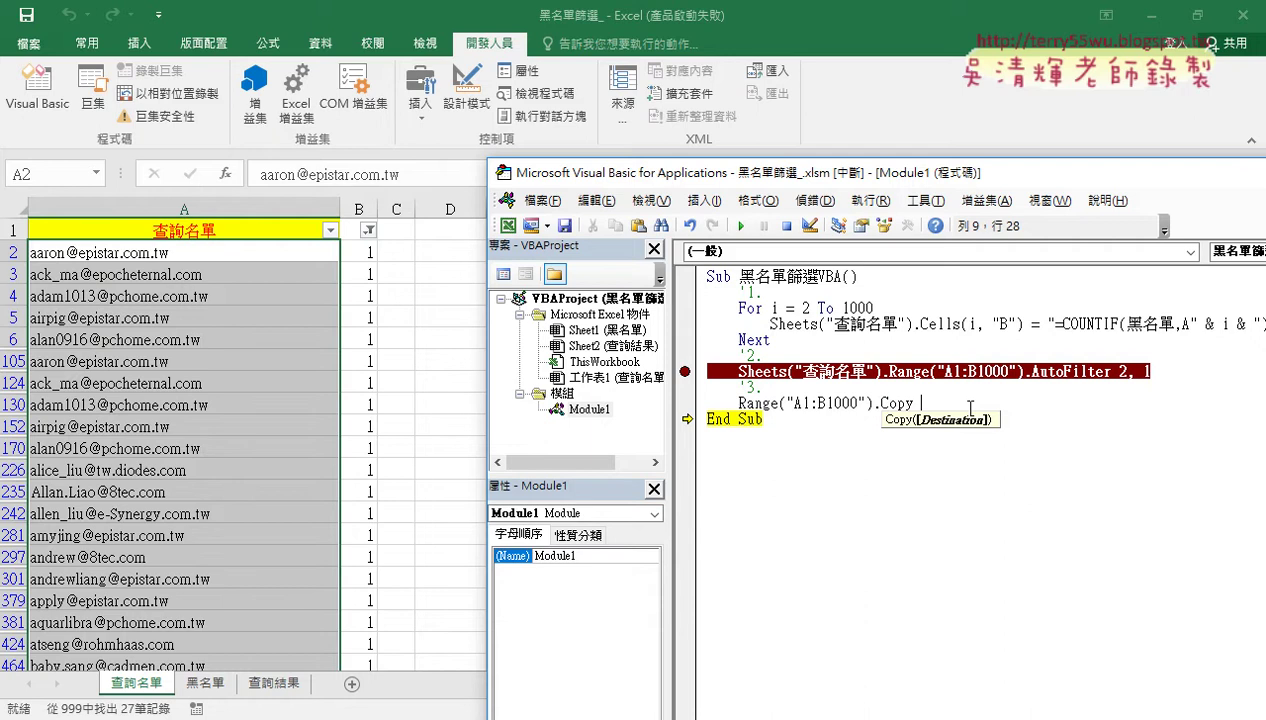
# Step: Add Range("A1") as the copy destination after checking the empty 查詢結果 sheet
pyautogui.click(273, 686)
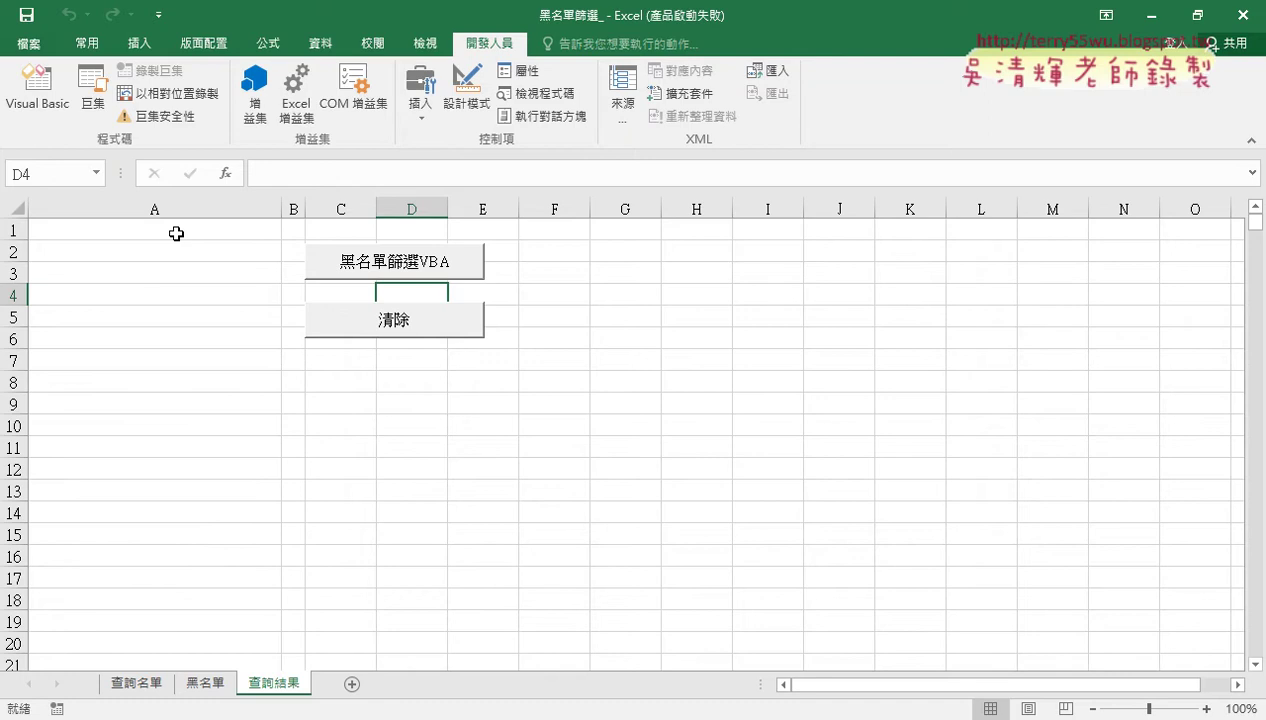
pyautogui.click(138, 686)
pyautogui.click(58, 92)
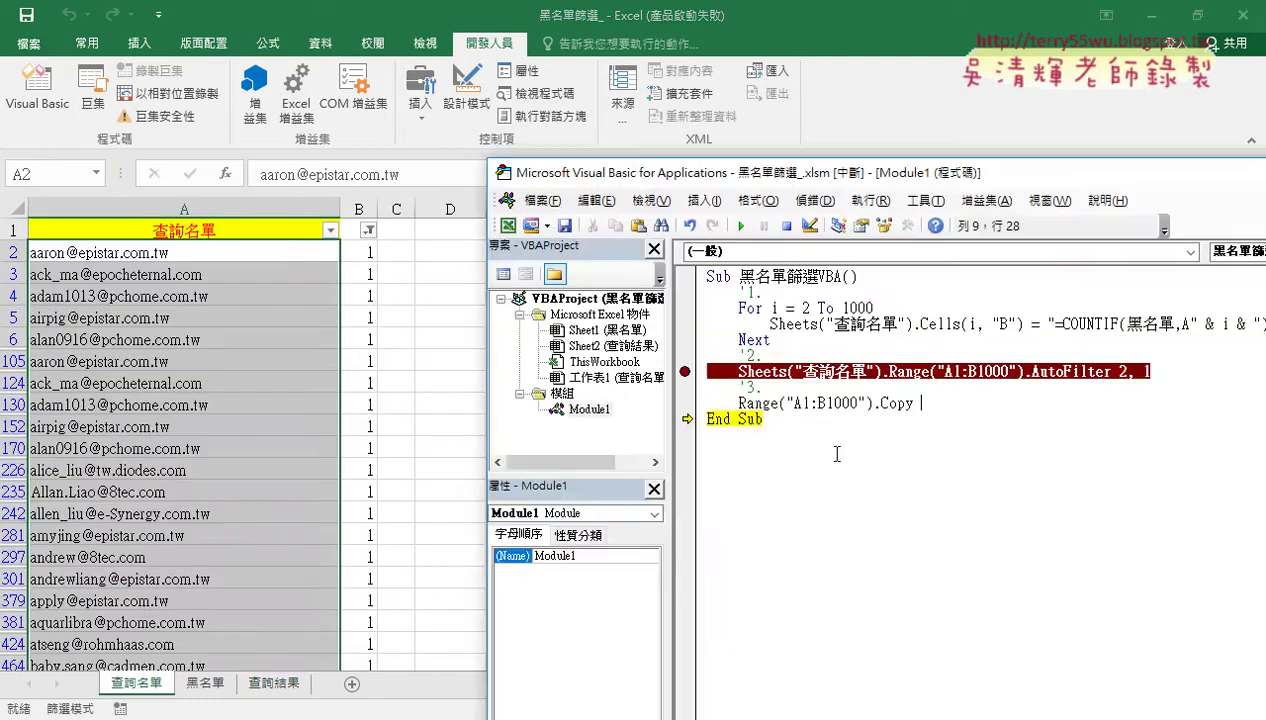
pyautogui.click(888, 371)
pyautogui.moveTo(888, 371)
pyautogui.mouseDown()
pyautogui.moveTo(960, 372)
pyautogui.moveTo(951, 408)
pyautogui.mouseUp()
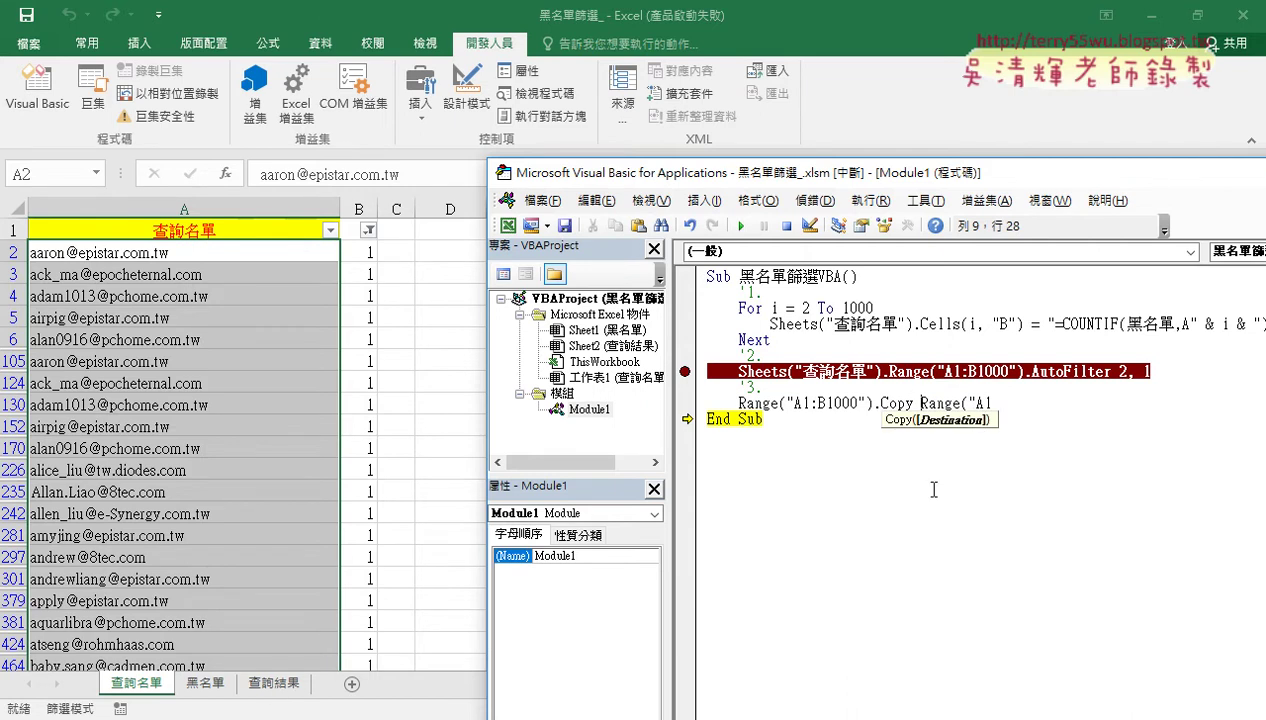
pyautogui.click(1003, 404)
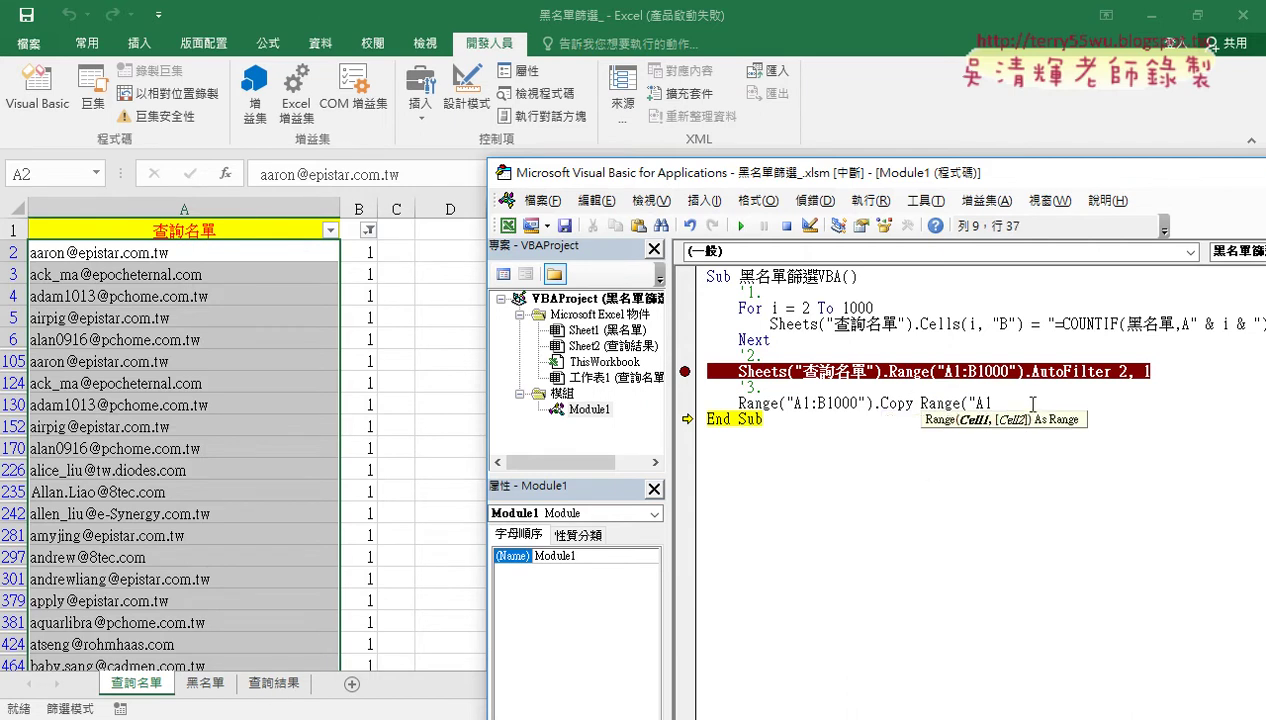
pyautogui.write('")')
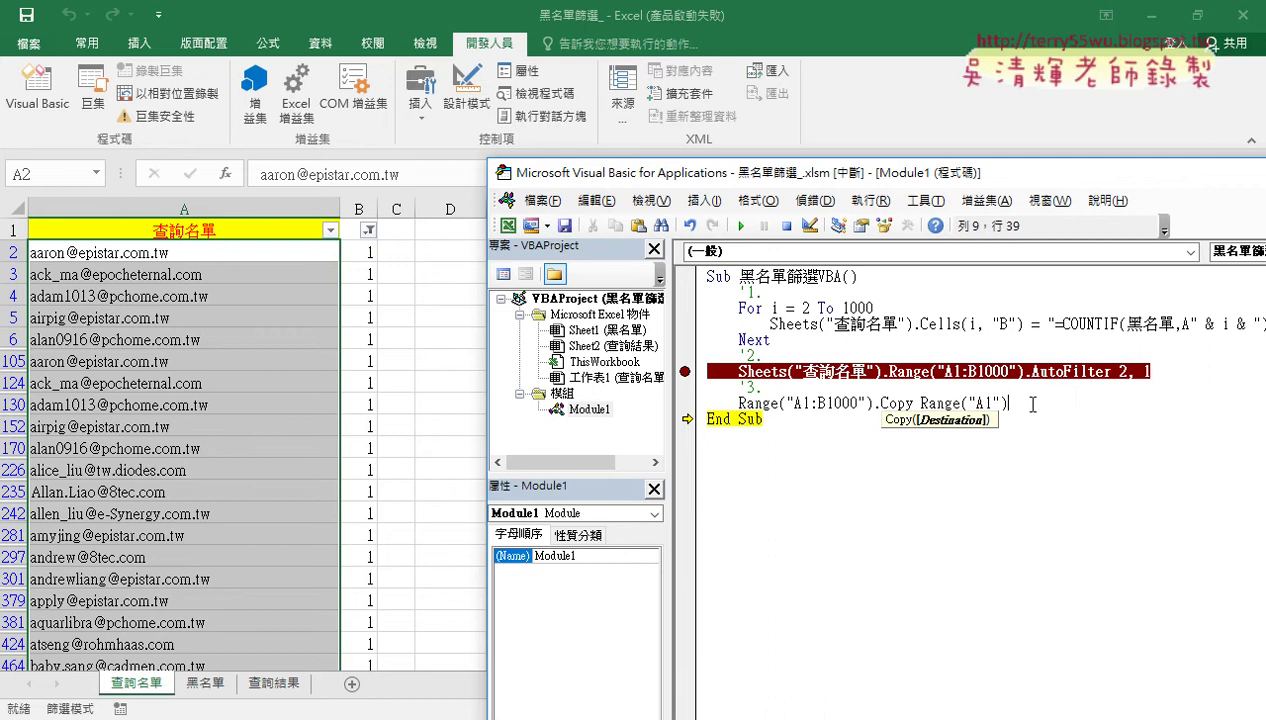
# Step: Prefix the copy line with Sheets("查詢名單") and switch to the 查詢結果 sheet
pyautogui.click(739, 371)
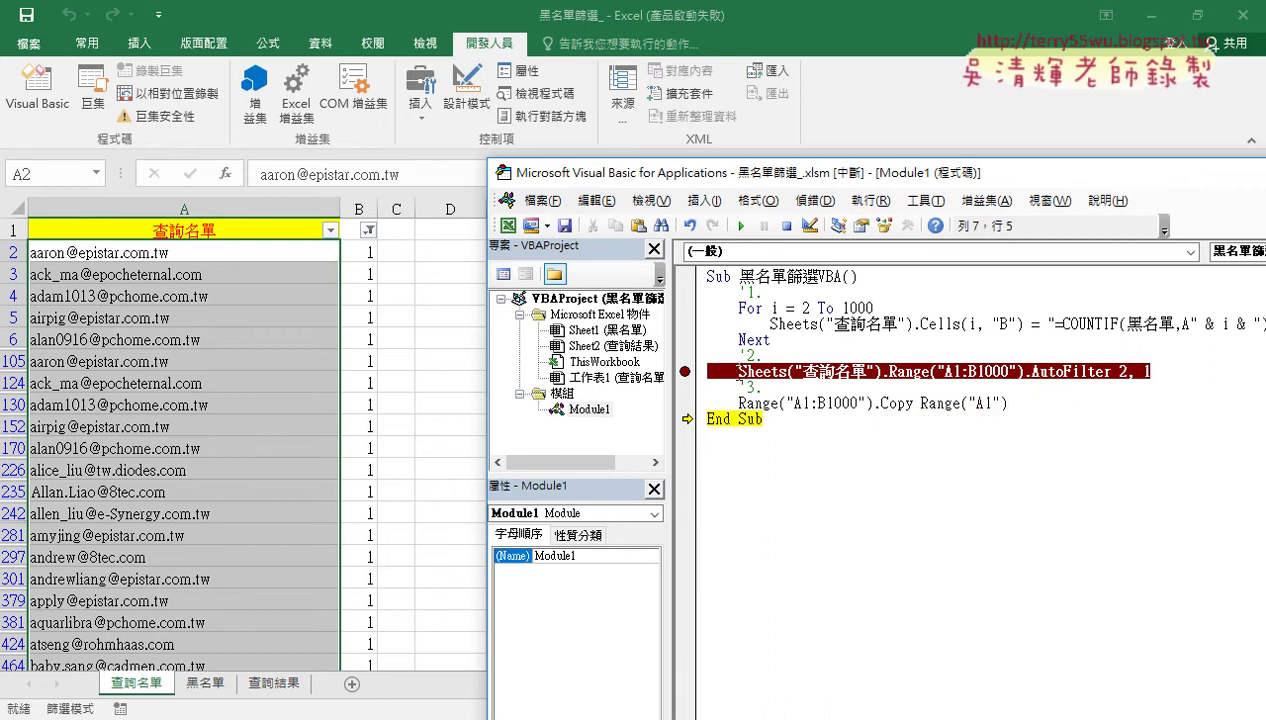
pyautogui.moveTo(739, 371); pyautogui.dragTo(887, 372)
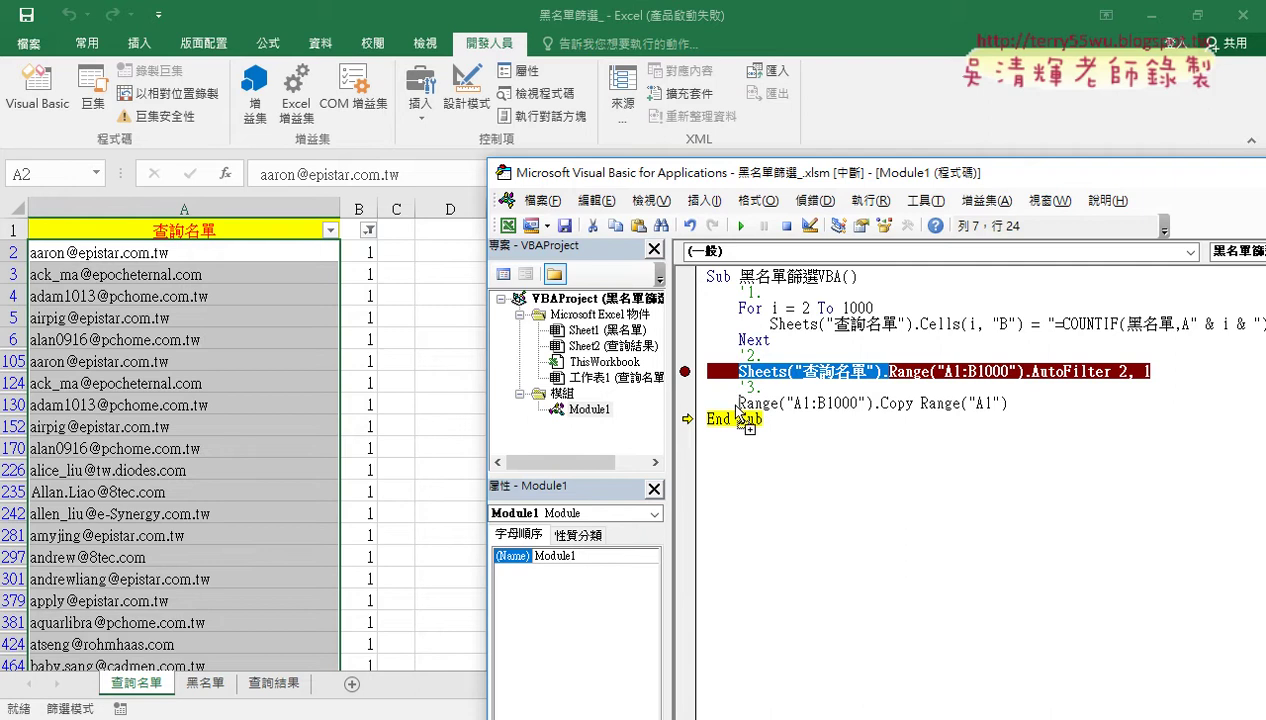
pyautogui.click(738, 403)
pyautogui.write('Sheets("查詢名單").')
pyautogui.moveTo(738, 403); pyautogui.dragTo(1062, 403)
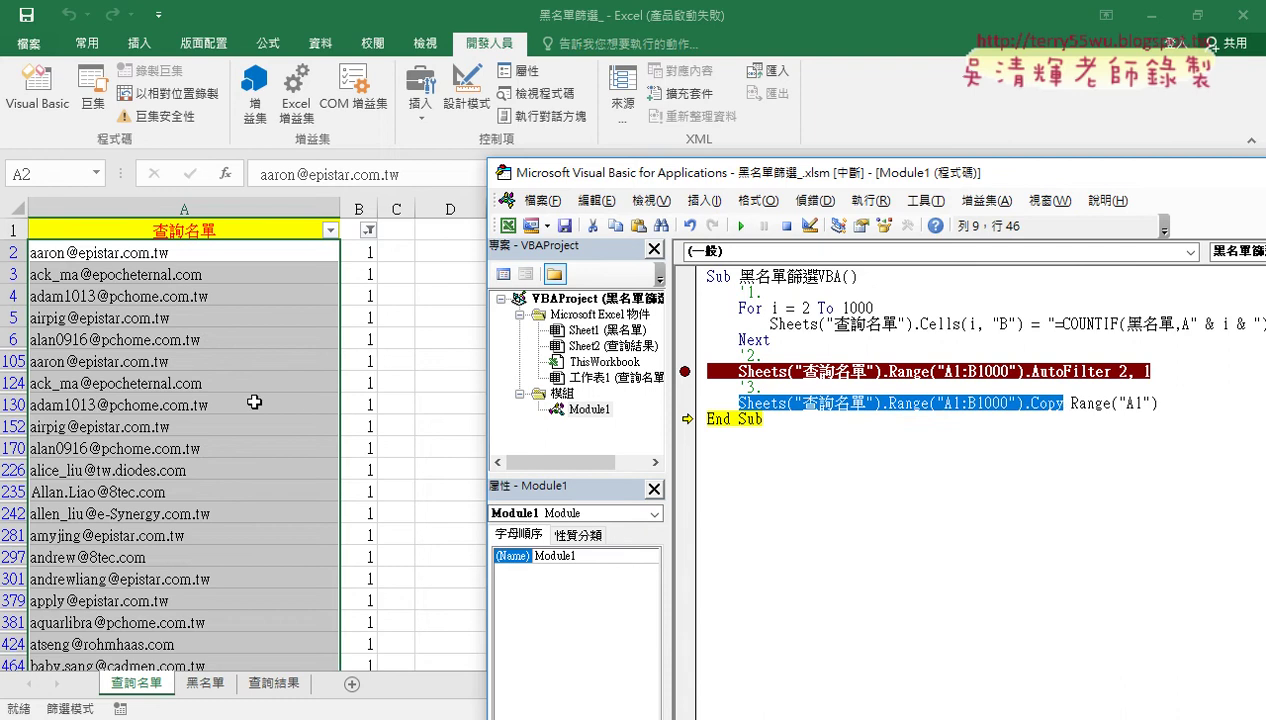
pyautogui.moveTo(1158, 403); pyautogui.dragTo(1072, 403)
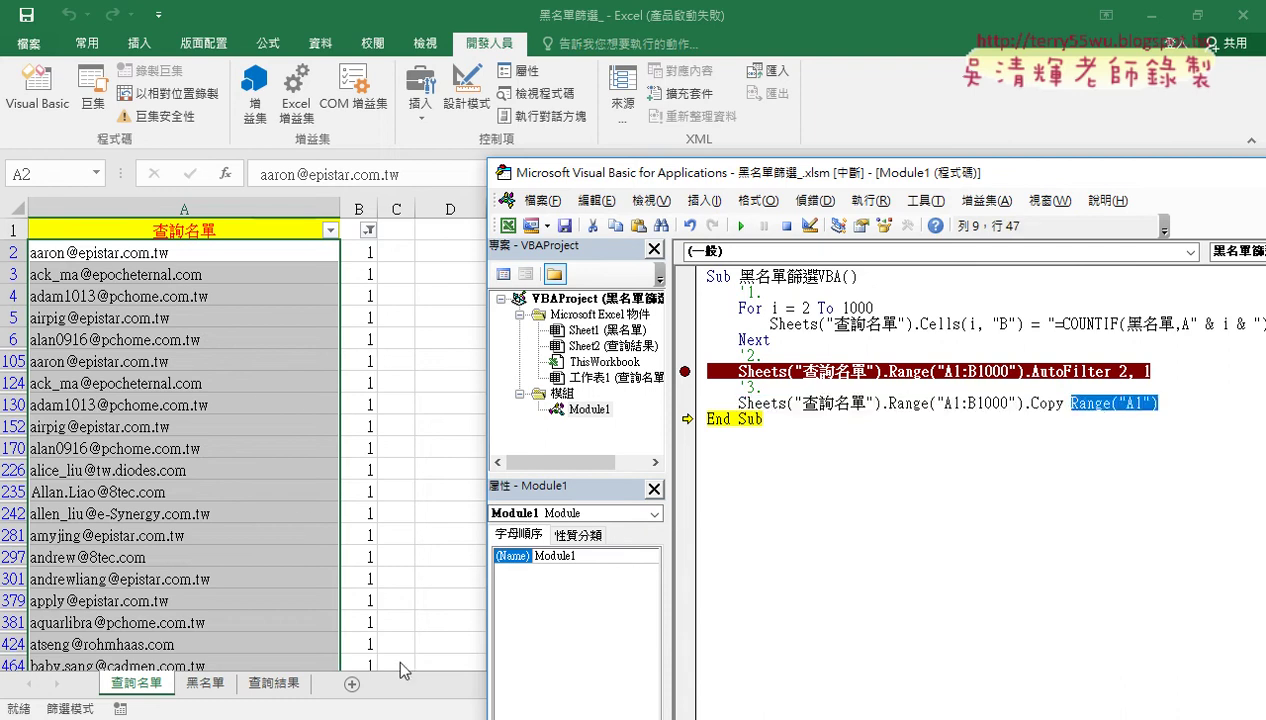
pyautogui.click(271, 684)
# Step: Make the Copy line the next statement and step it with F8, filling 查詢結果 rows 1–28
pyautogui.click(42, 108)
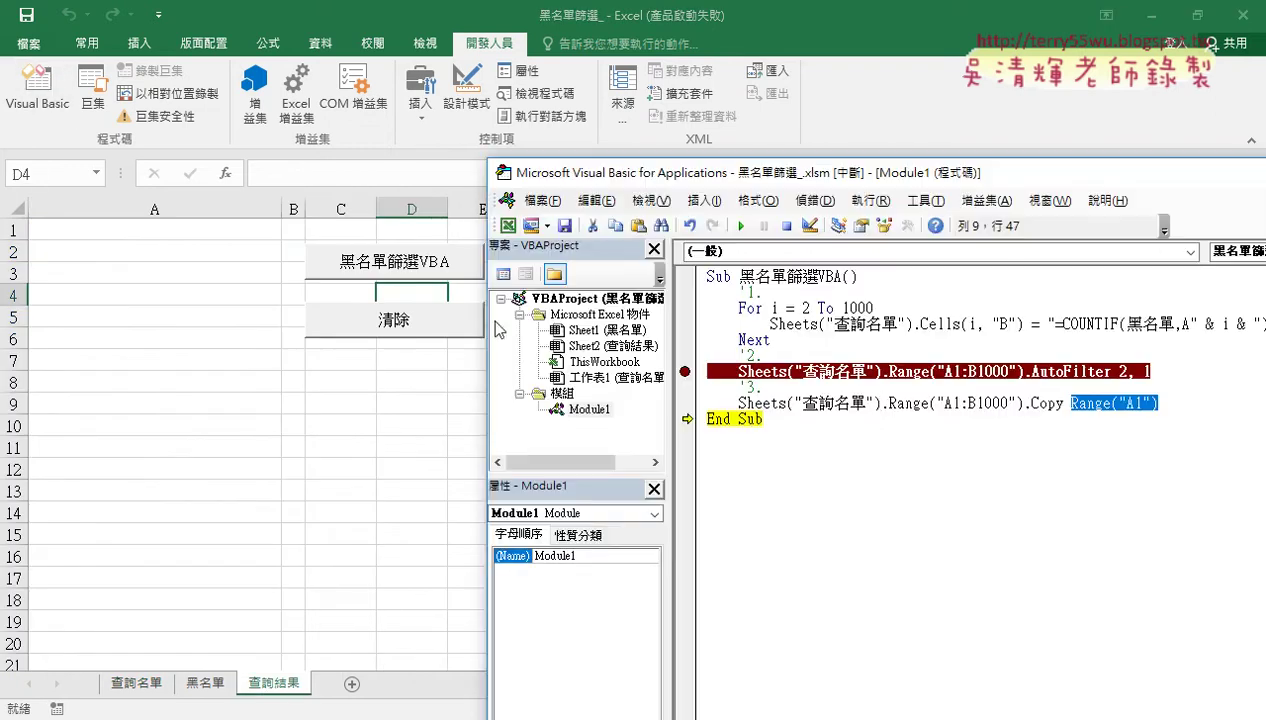
pyautogui.moveTo(697, 424); pyautogui.dragTo(687, 403)
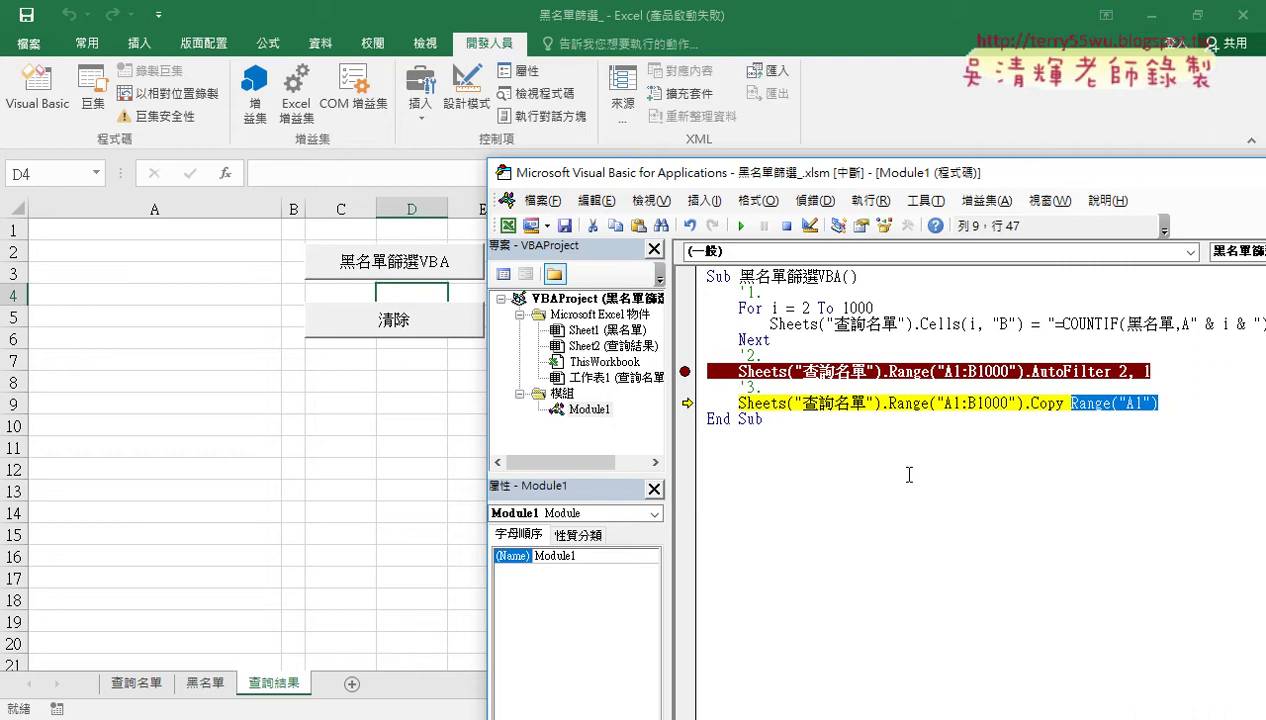
pyautogui.press('F8')
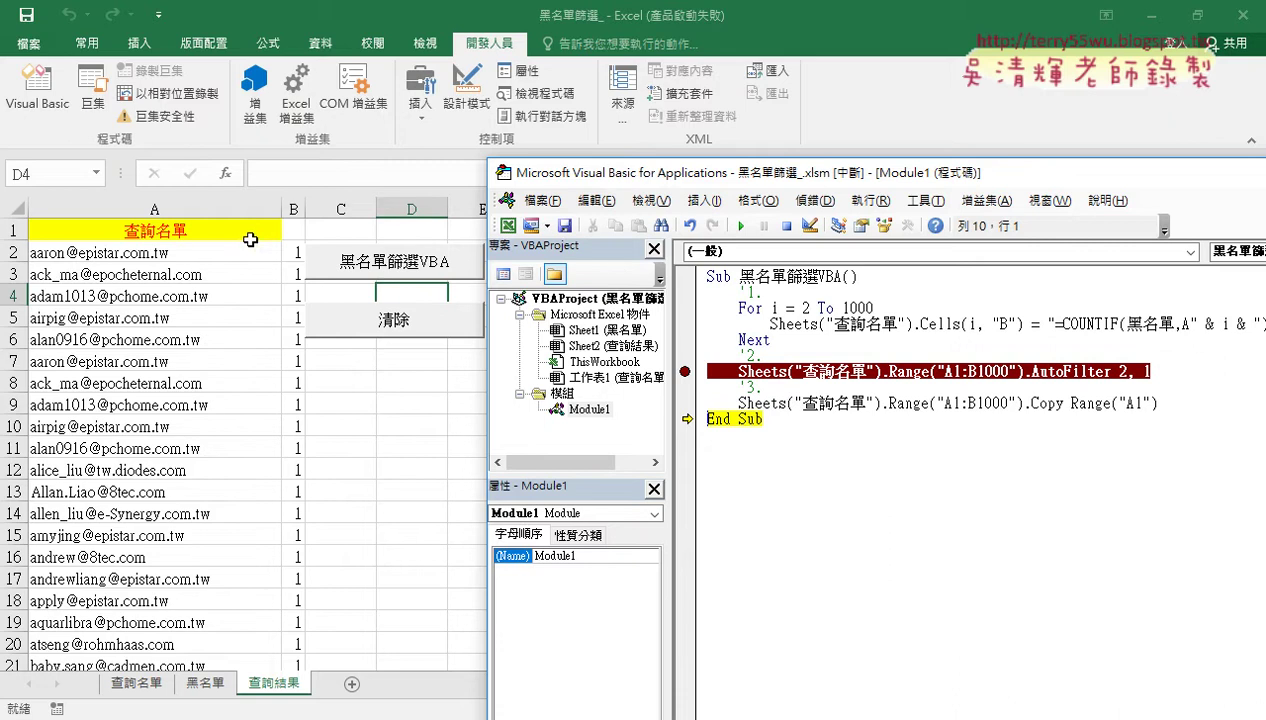
pyautogui.click(209, 247)
pyautogui.hotkey('ctrl', 'Down')
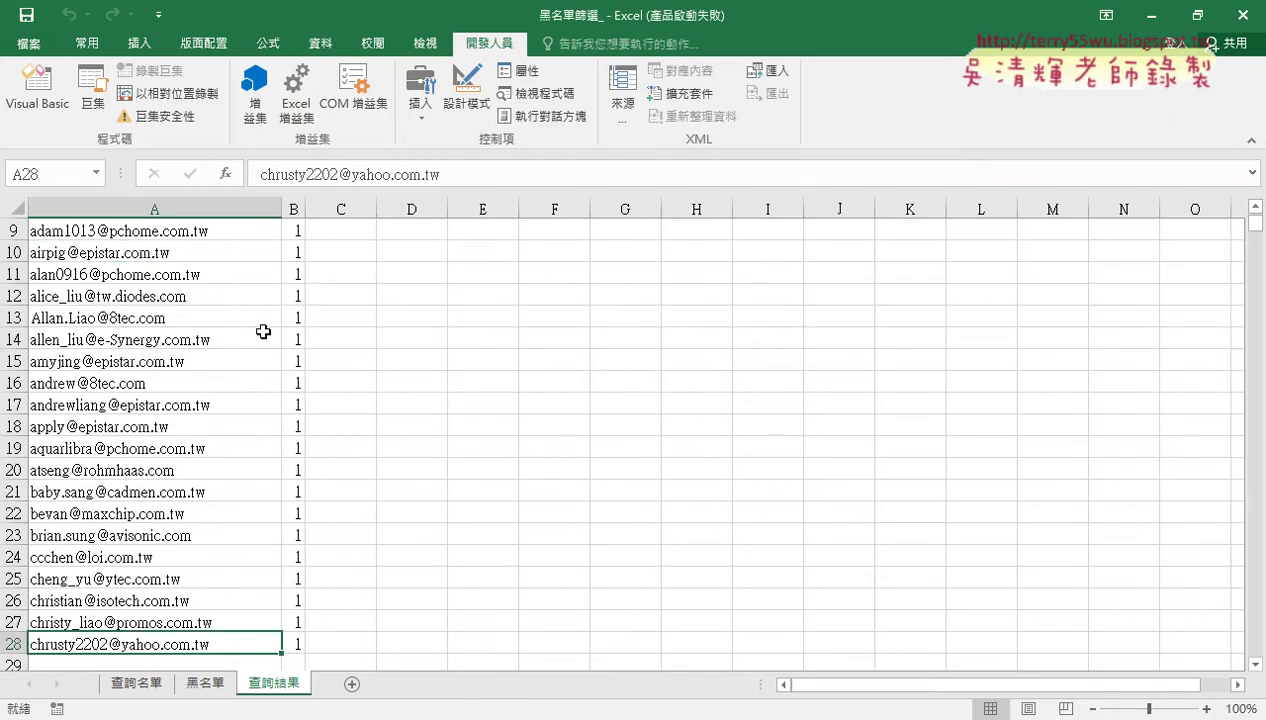
# Step: Select the copied data in A1:B28 and remove it with Home > Clear > Clear All
pyautogui.hotkey('ctrl', 'Up')
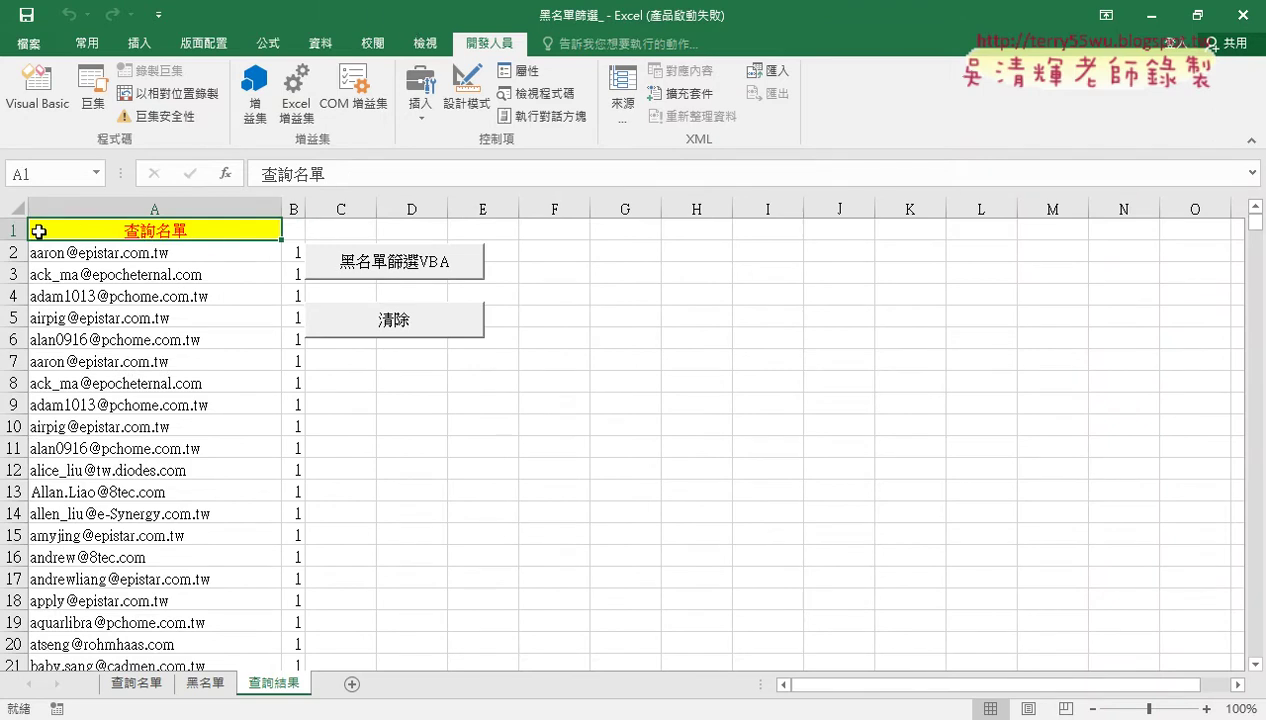
pyautogui.click(14, 229)
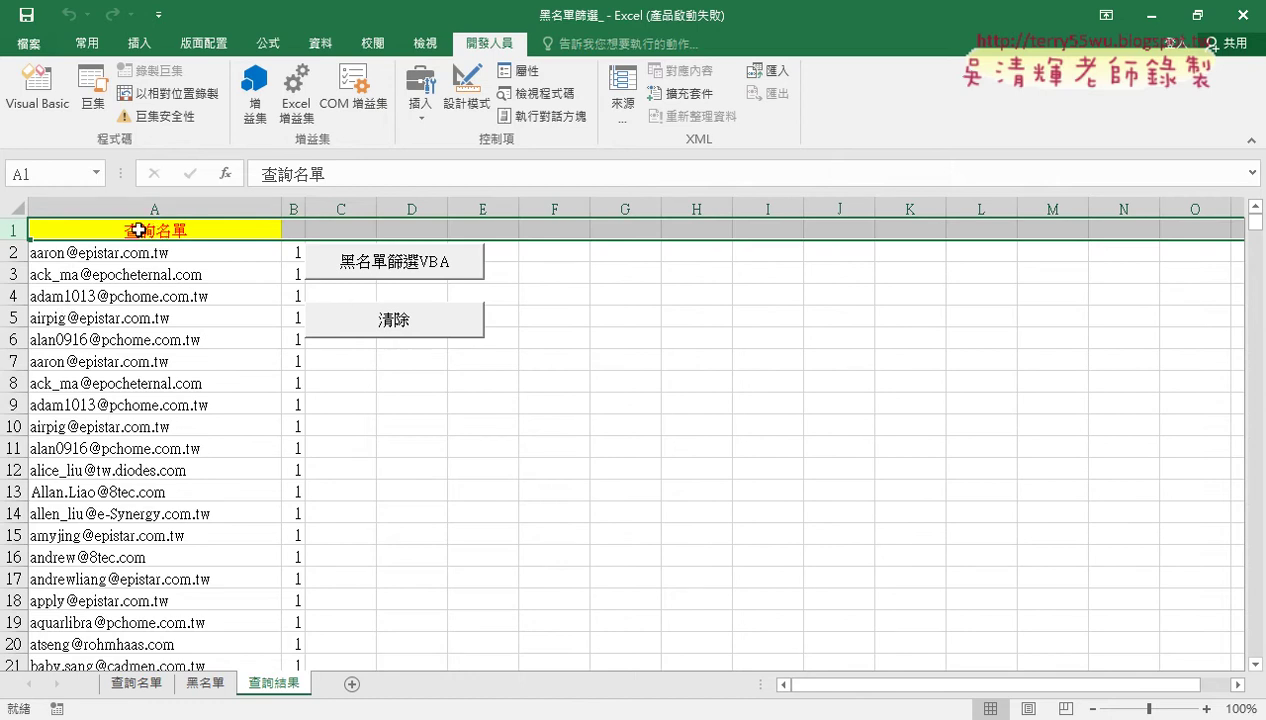
pyautogui.moveTo(138, 230)
pyautogui.mouseDown()
pyautogui.moveTo(289, 661)
pyautogui.moveTo(285, 623)
pyautogui.mouseUp()
pyautogui.scroll(3, 303, 545)
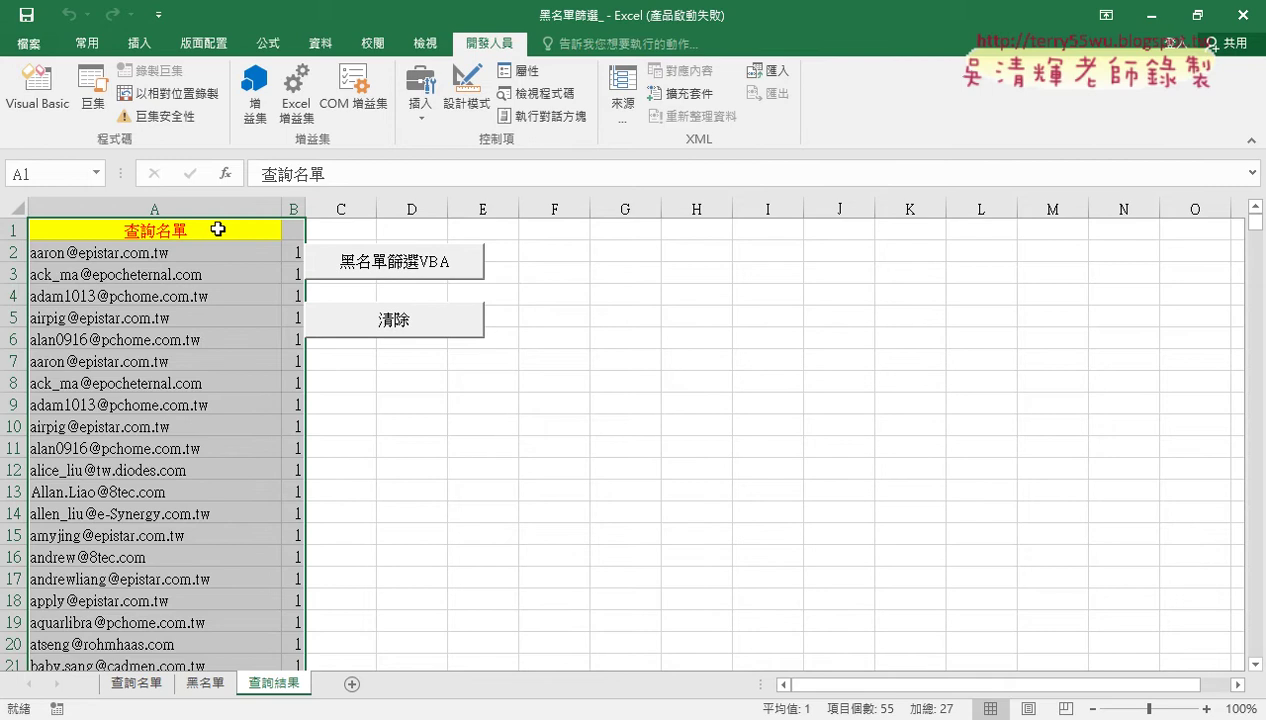
pyautogui.click(86, 45)
pyautogui.click(1033, 116)
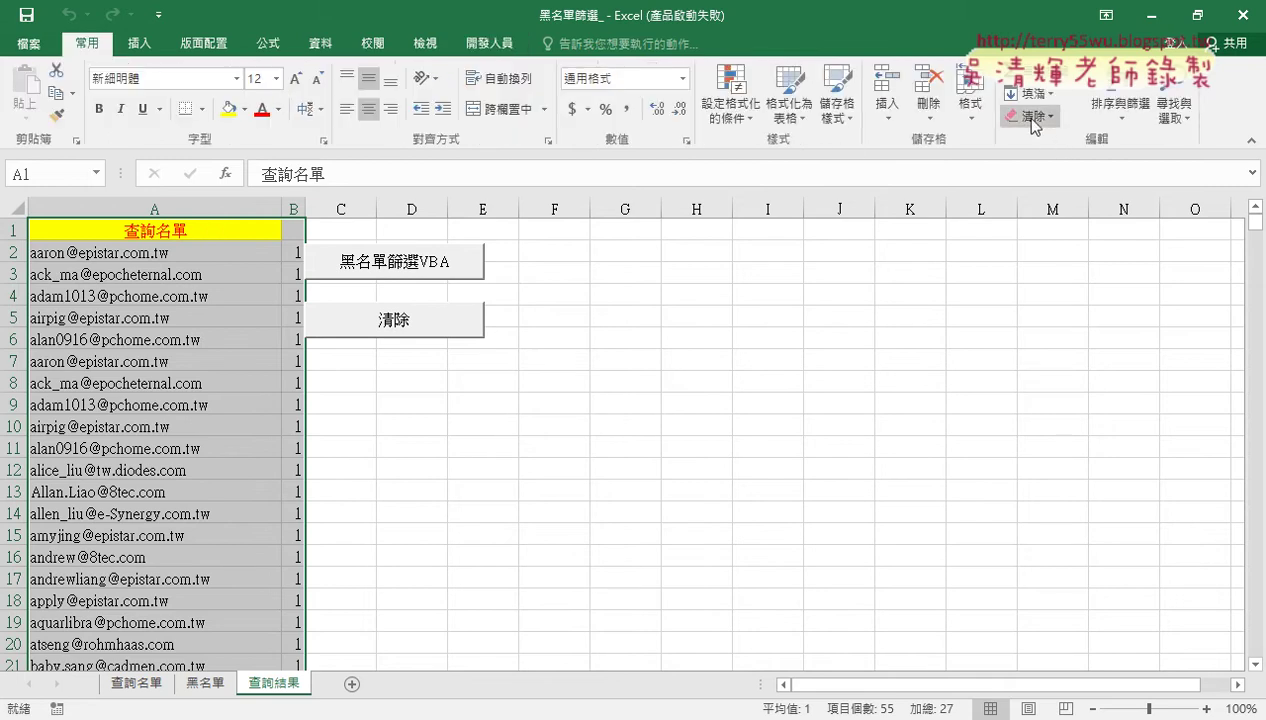
pyautogui.click(1043, 140)
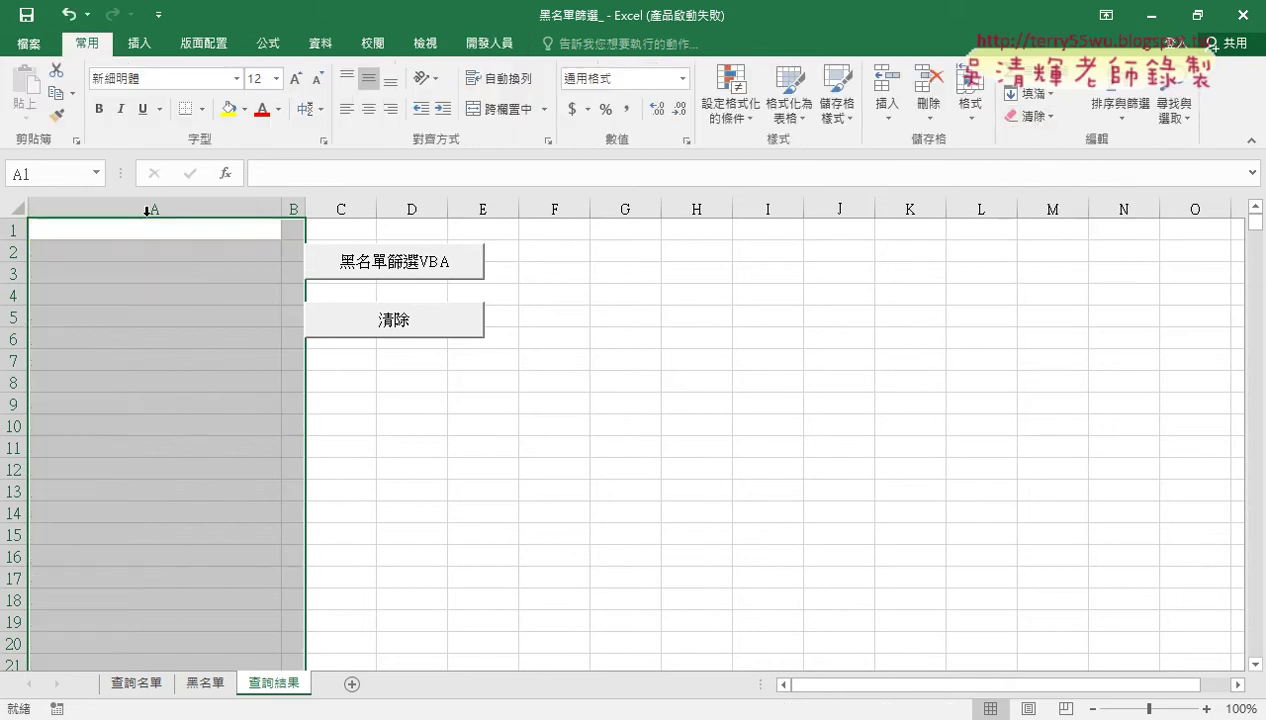
# Step: Reopen the Visual Basic editor from the Developer tab
pyautogui.click(207, 232)
pyautogui.click(207, 232)
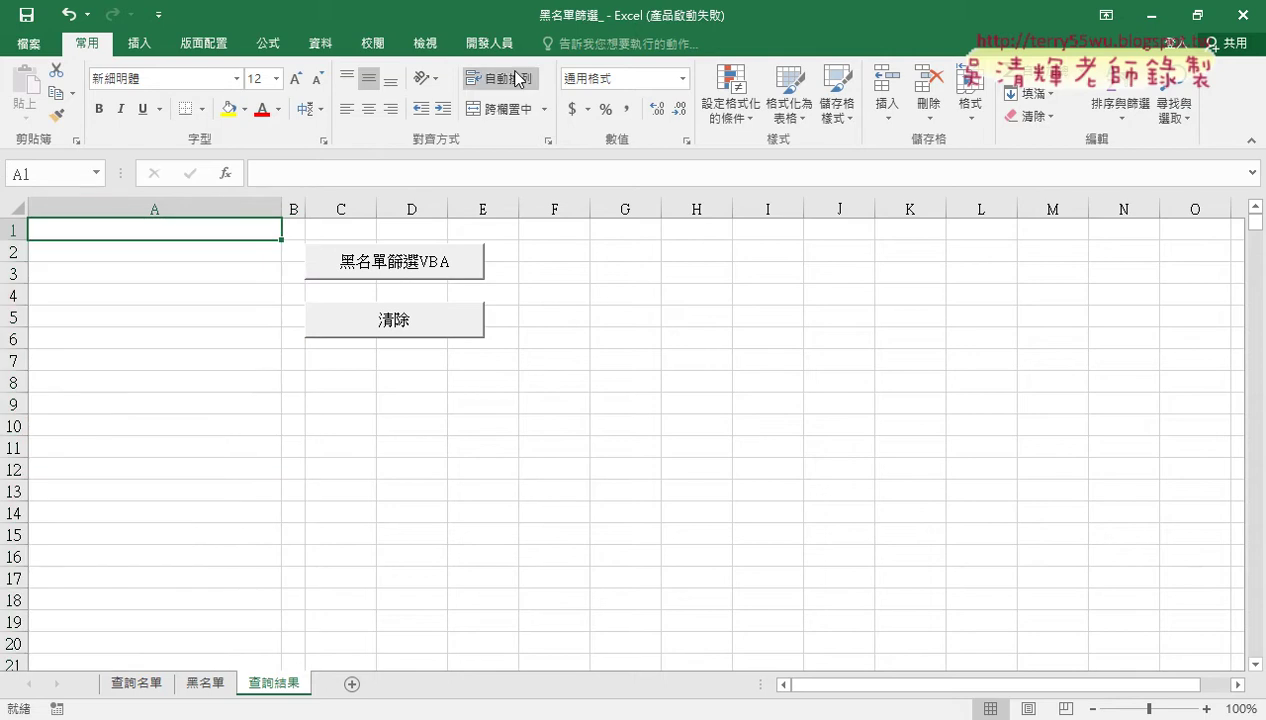
pyautogui.click(489, 43)
pyautogui.click(37, 90)
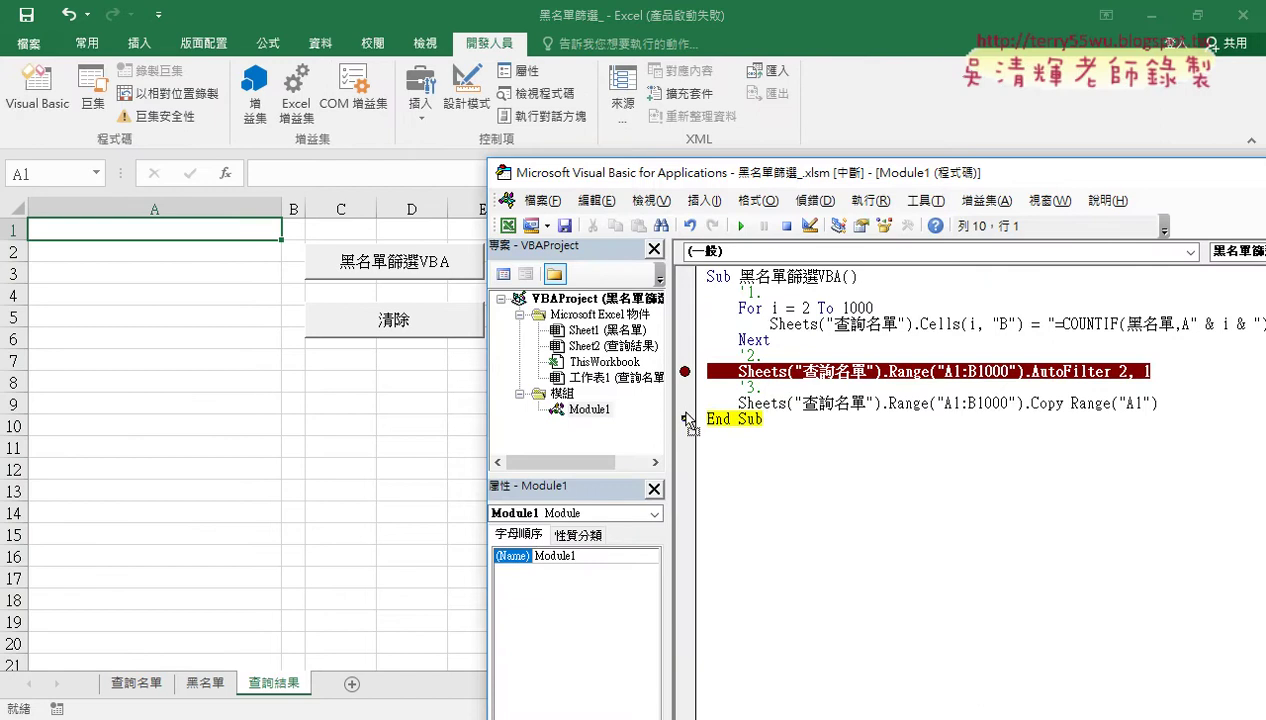
# Step: Change the copy range to A2:A1000 and step it so emails fill 查詢結果 column A
pyautogui.moveTo(686, 418); pyautogui.dragTo(686, 403)
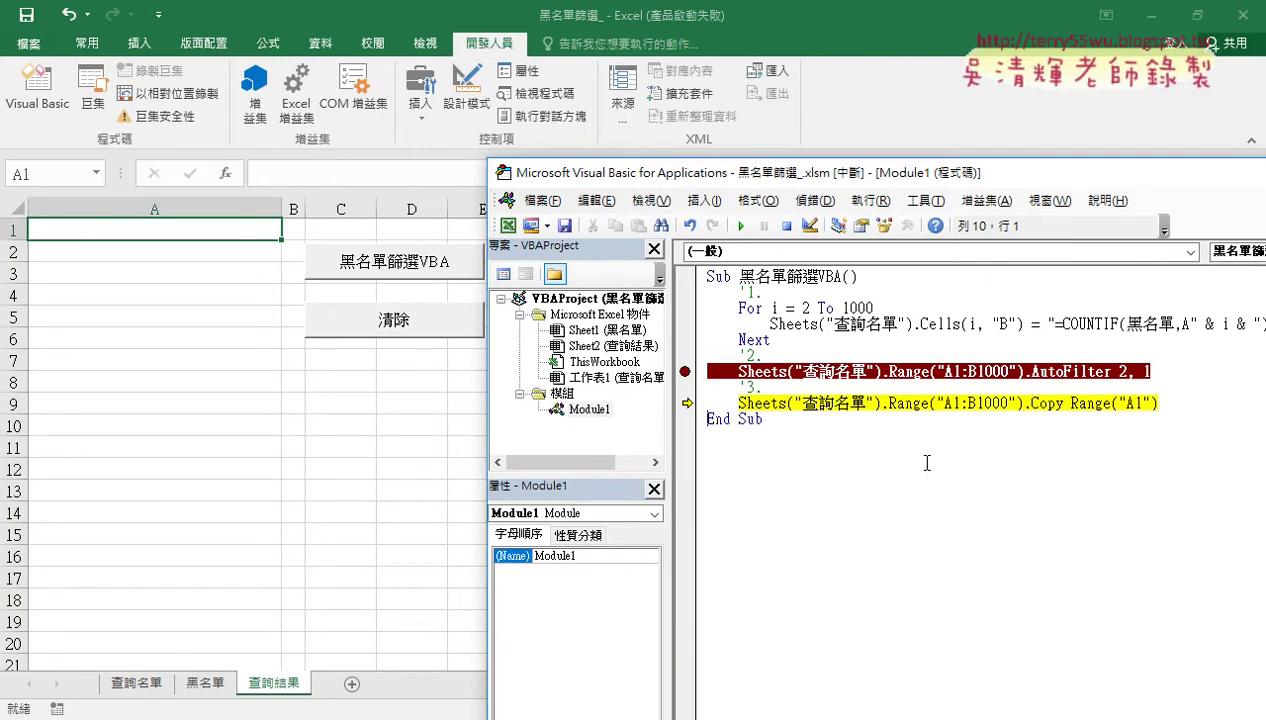
pyautogui.click(968, 403)
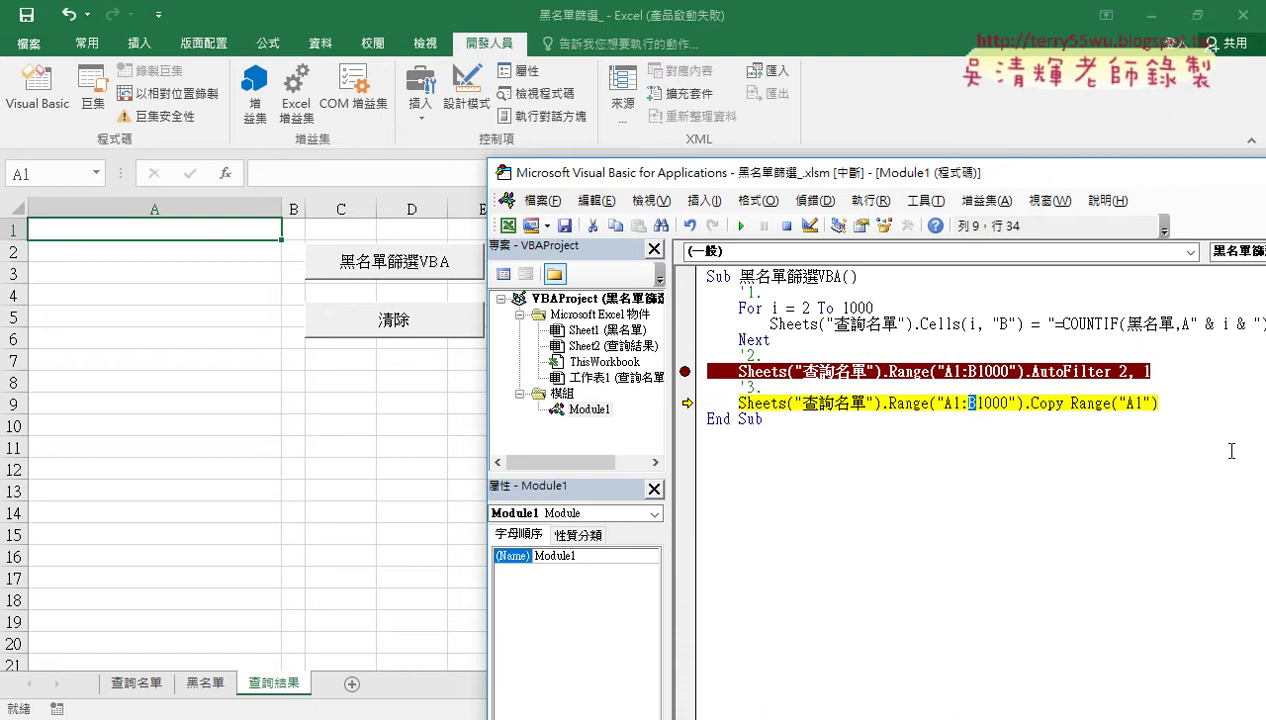
pyautogui.write('A')
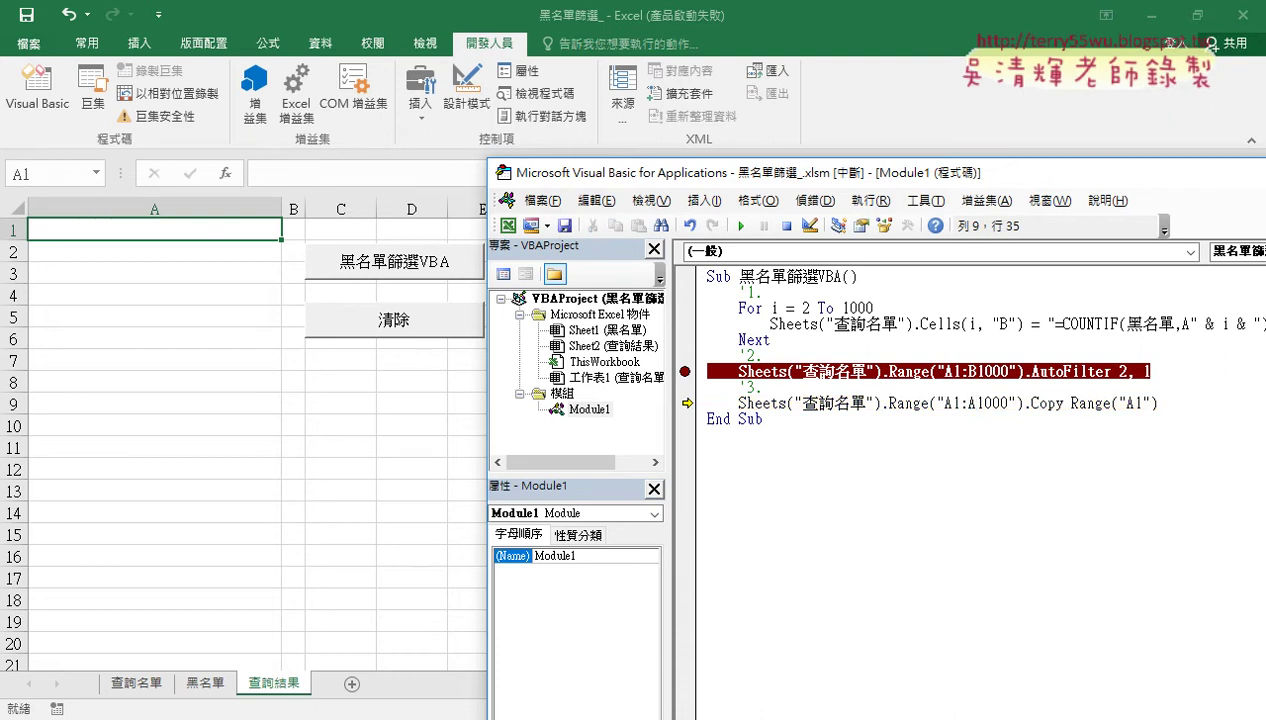
pyautogui.click(941, 403)
pyautogui.press('Delete')
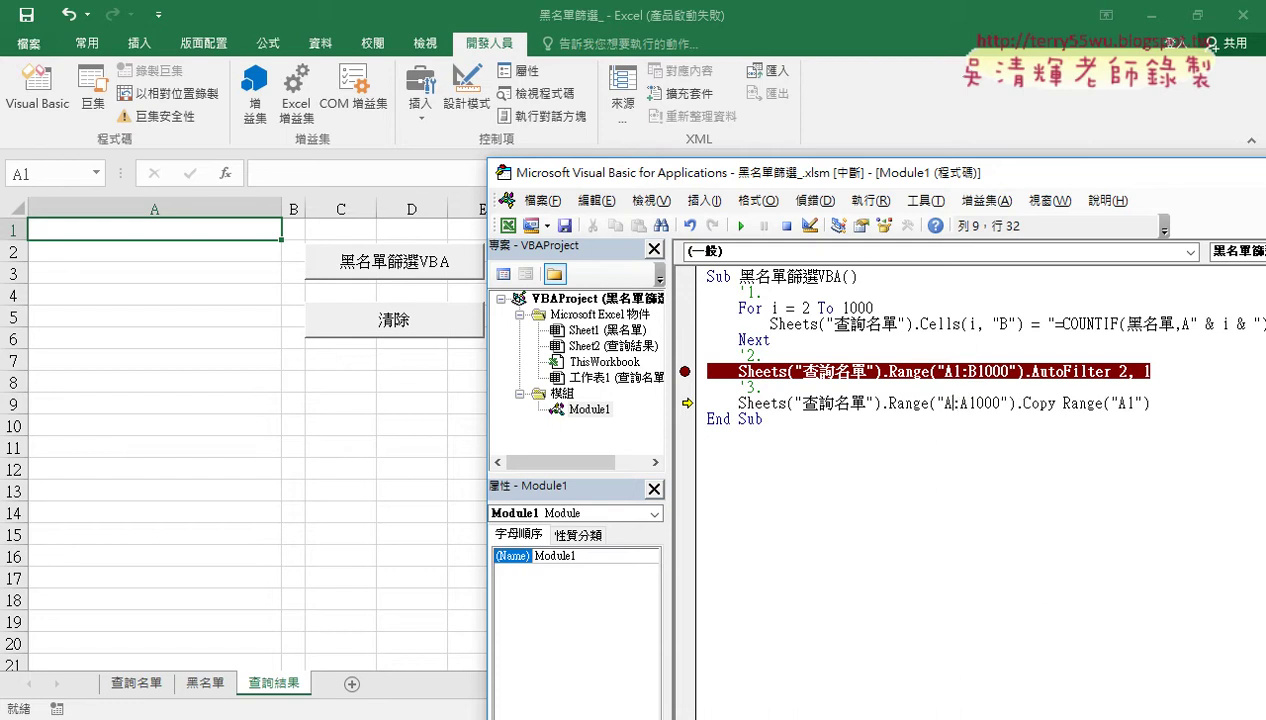
pyautogui.write('2')
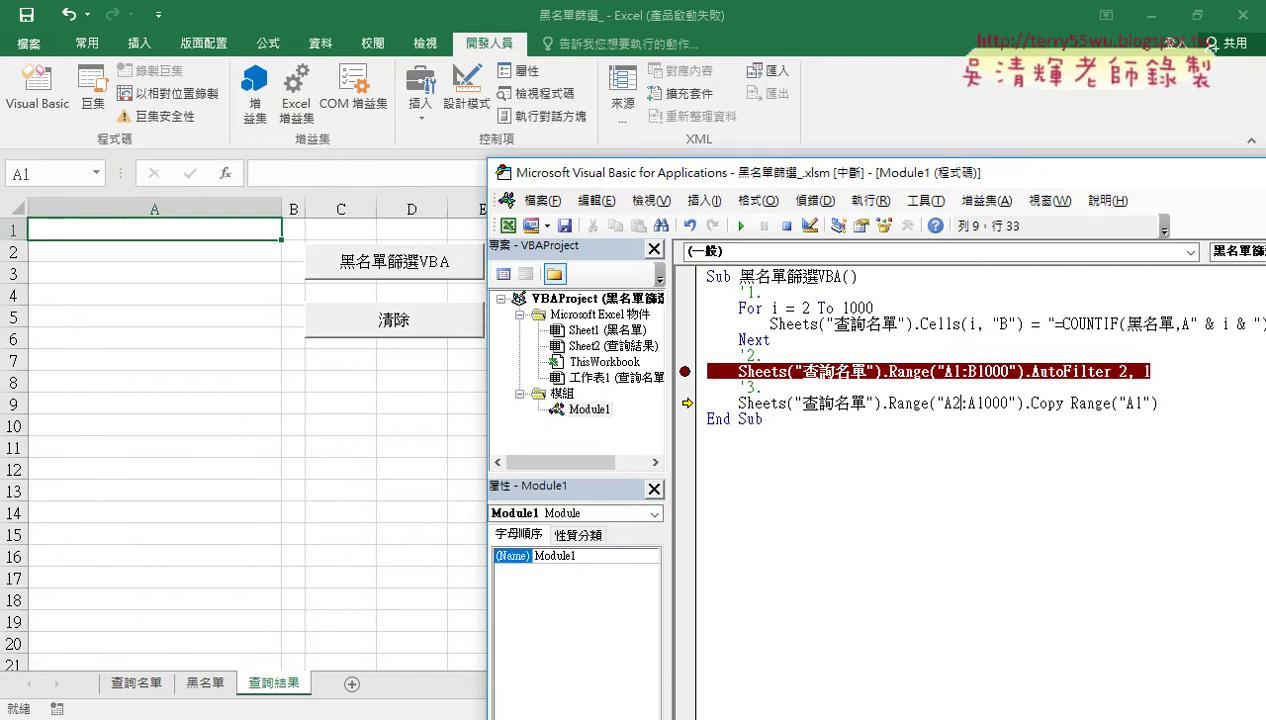
pyautogui.press('F8')
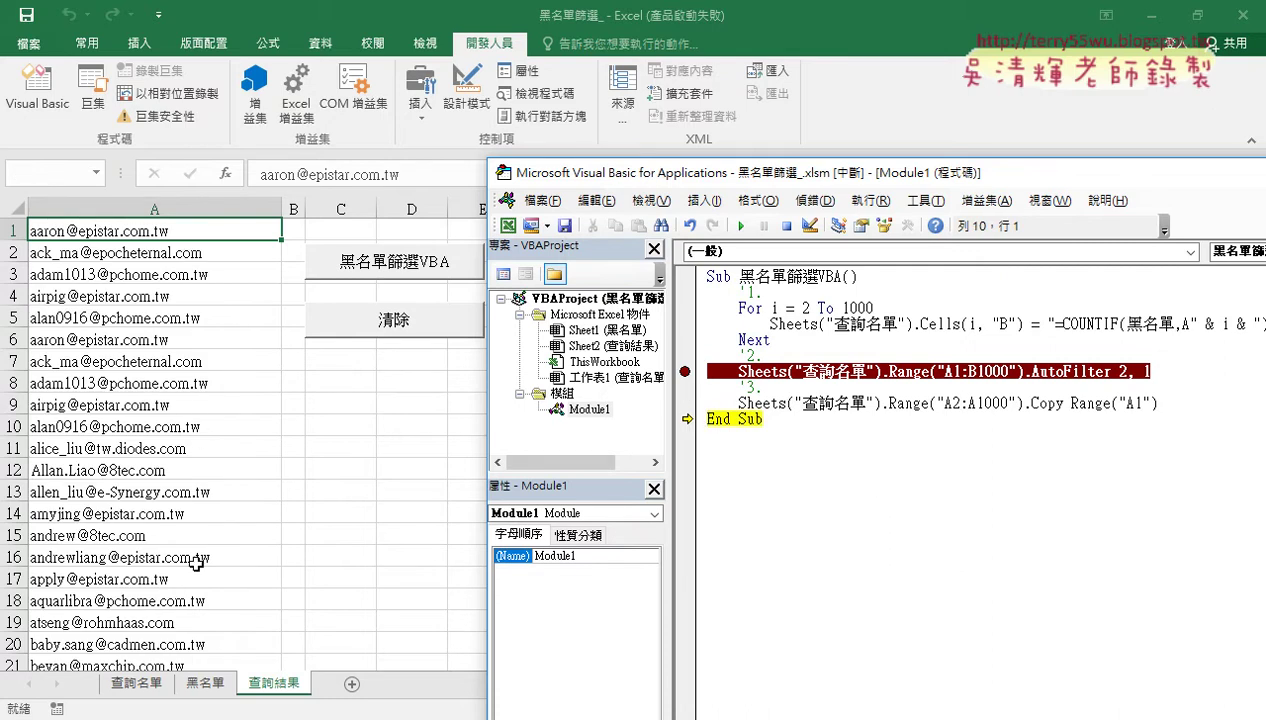
pyautogui.click(216, 507)
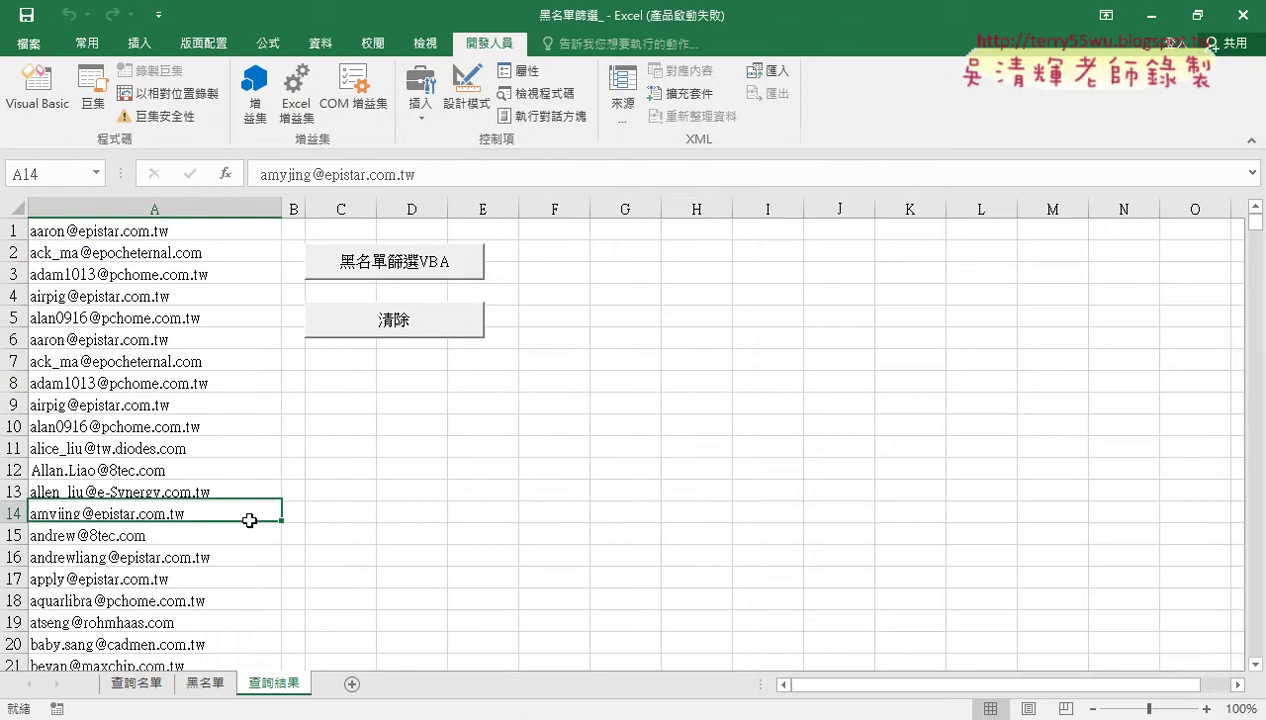
# Step: Delete the copied emails from column A of 查詢結果, starting at A1
pyautogui.click(218, 226)
pyautogui.hotkey('ctrl', 'shift', 'Down')
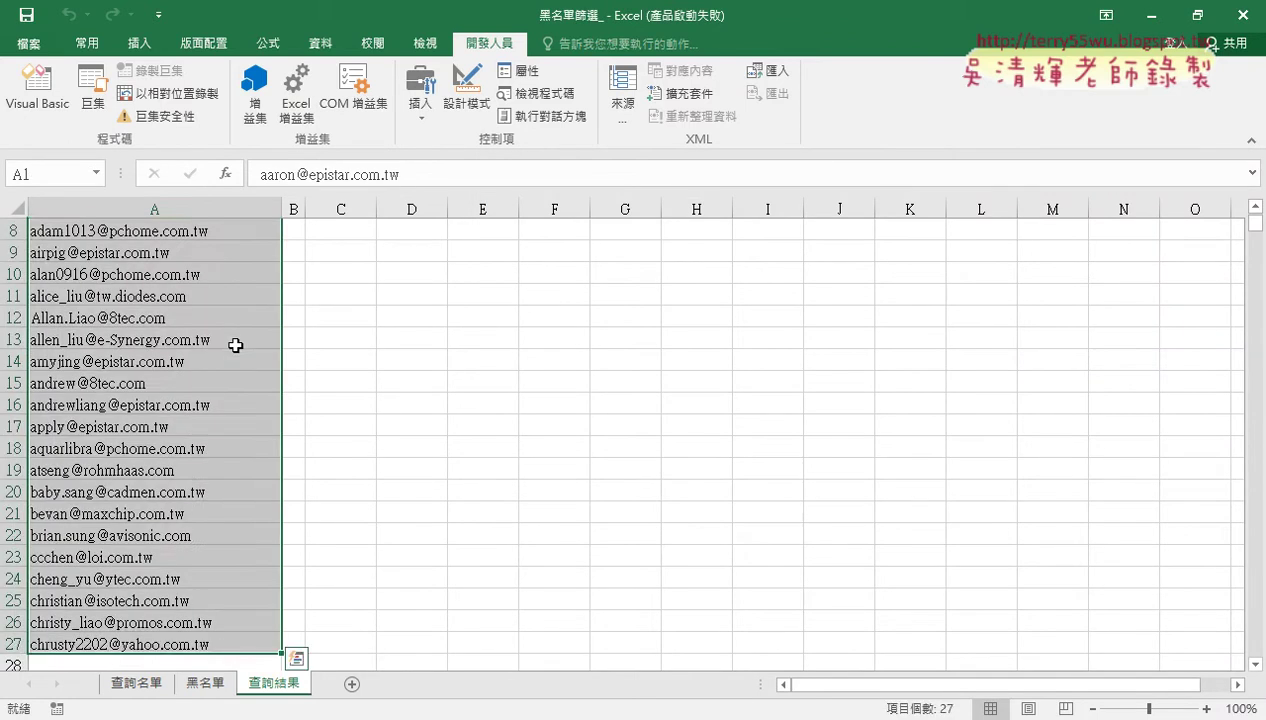
pyautogui.press('Delete')
pyautogui.scroll(1, 236, 345)
pyautogui.moveTo(440, 434); pyautogui.dragTo(440, 445)
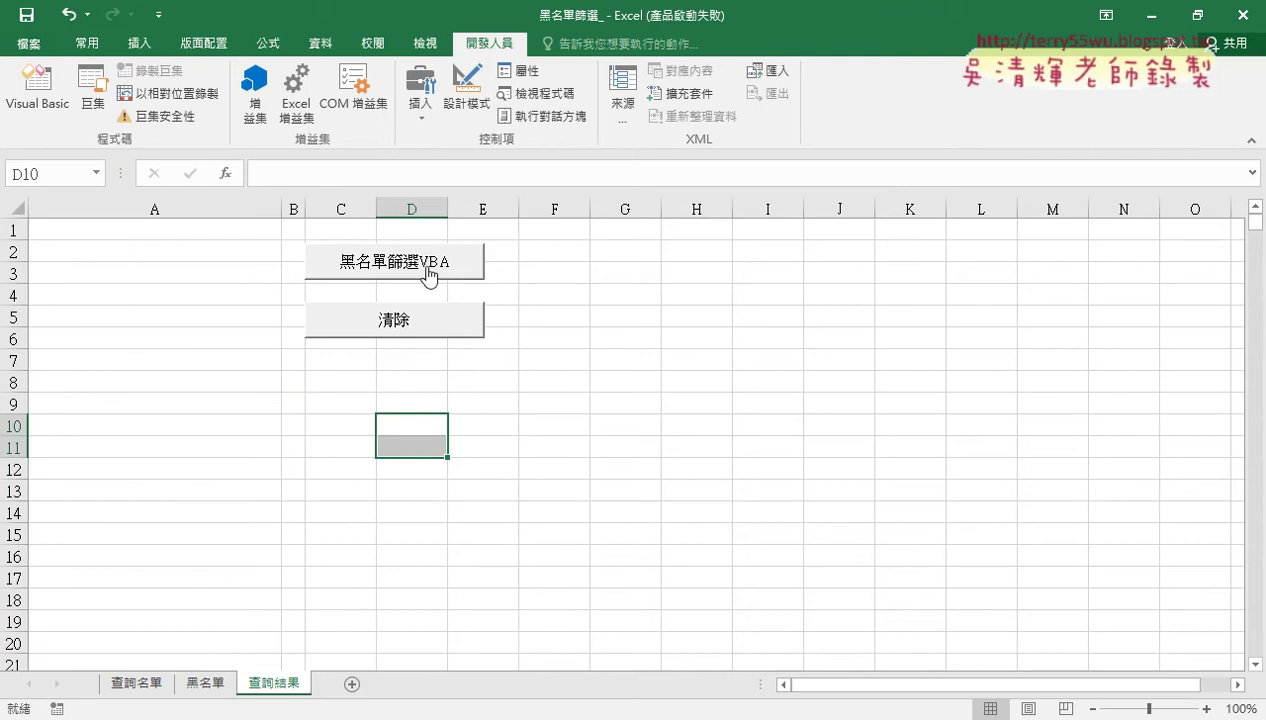
# Step: Rerun the 黑名單篩選VBA macro to completion and confirm the 27 emails end at A27
pyautogui.click(427, 282)
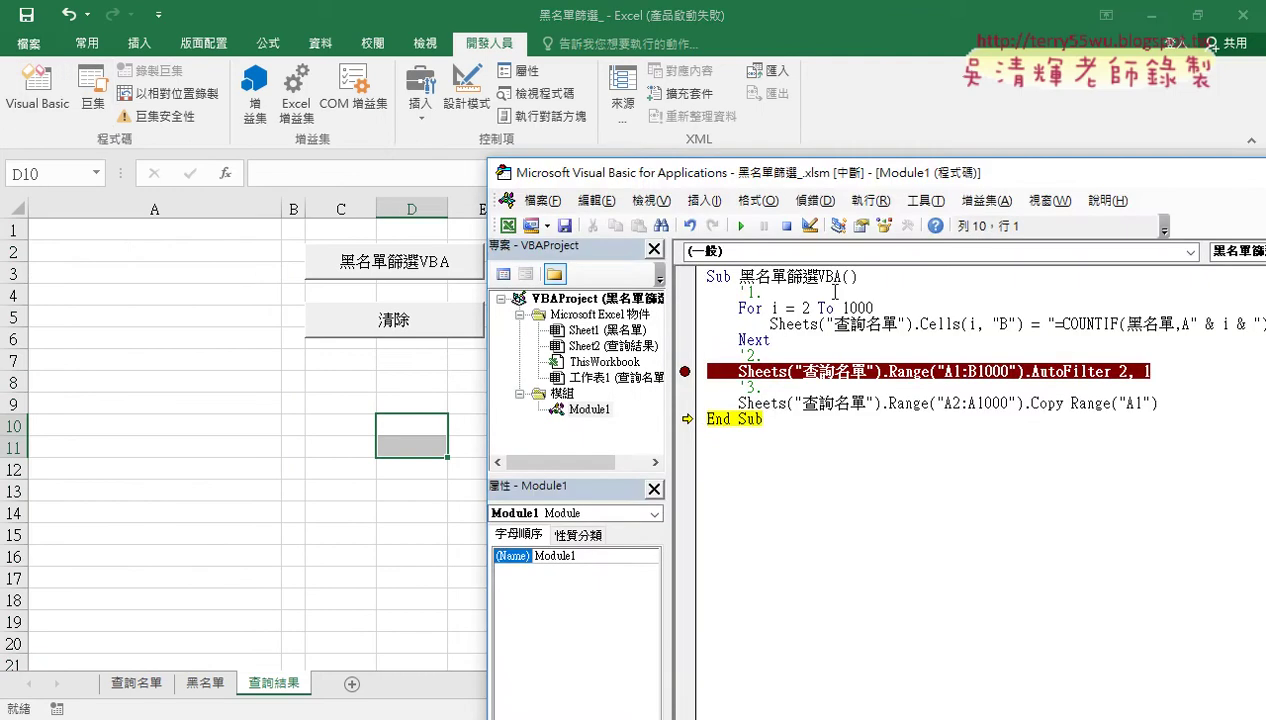
pyautogui.moveTo(842, 277); pyautogui.dragTo(741, 277)
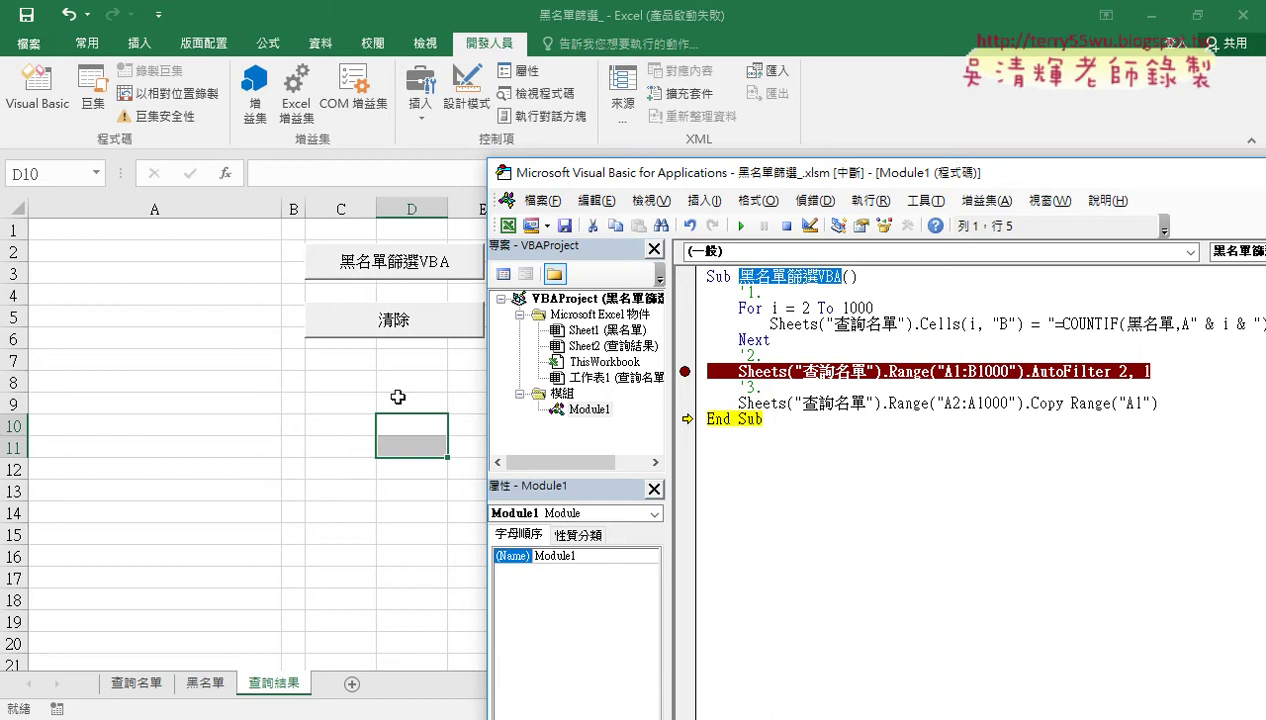
pyautogui.click(741, 226)
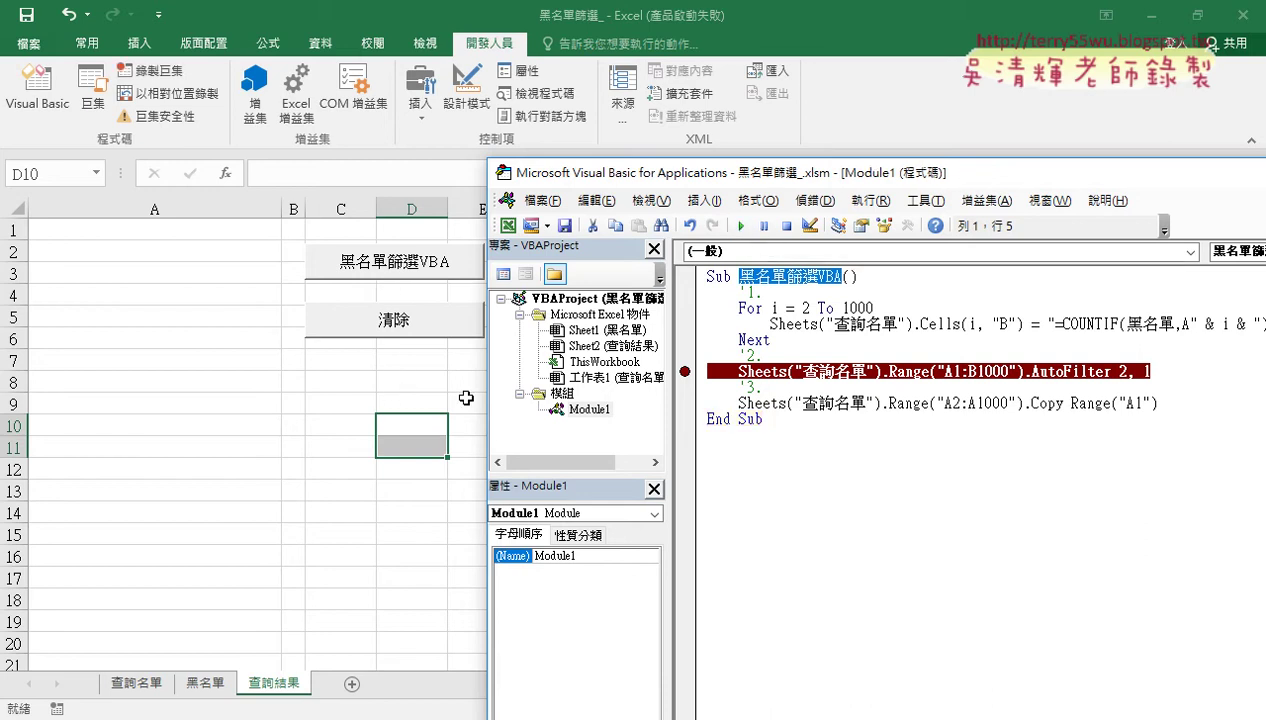
pyautogui.click(466, 386)
pyautogui.click(426, 258)
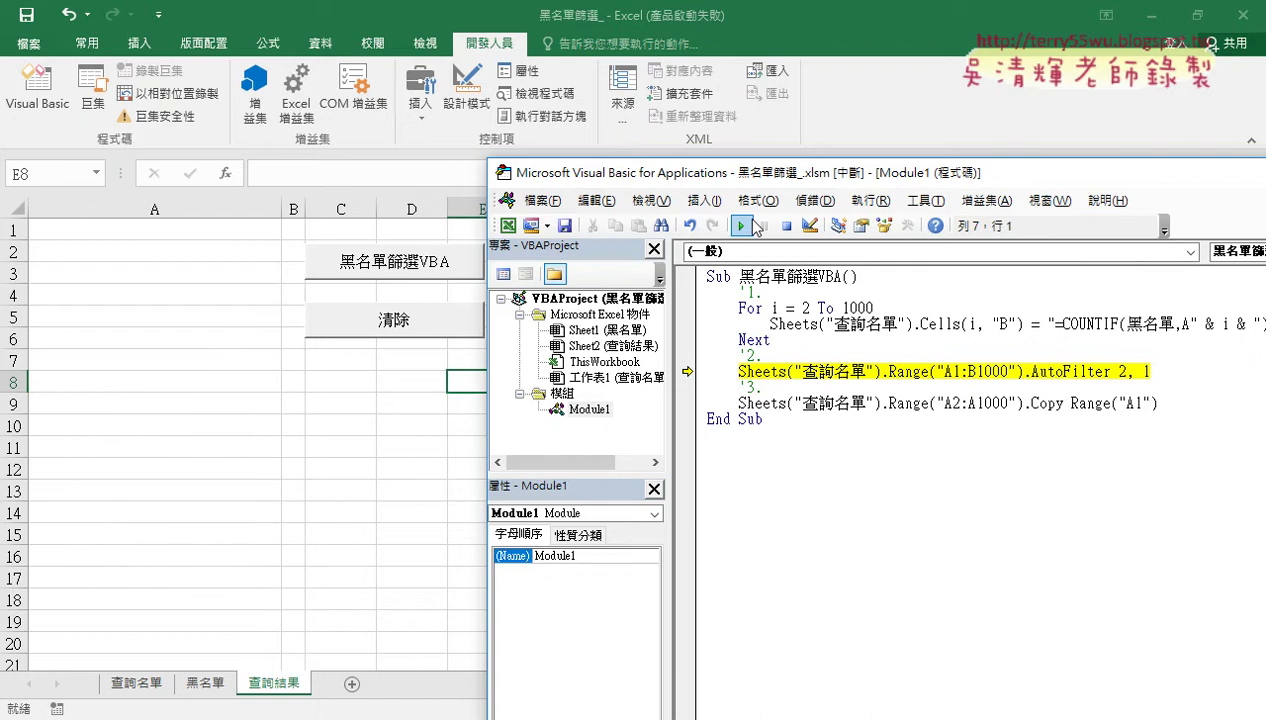
pyautogui.click(741, 225)
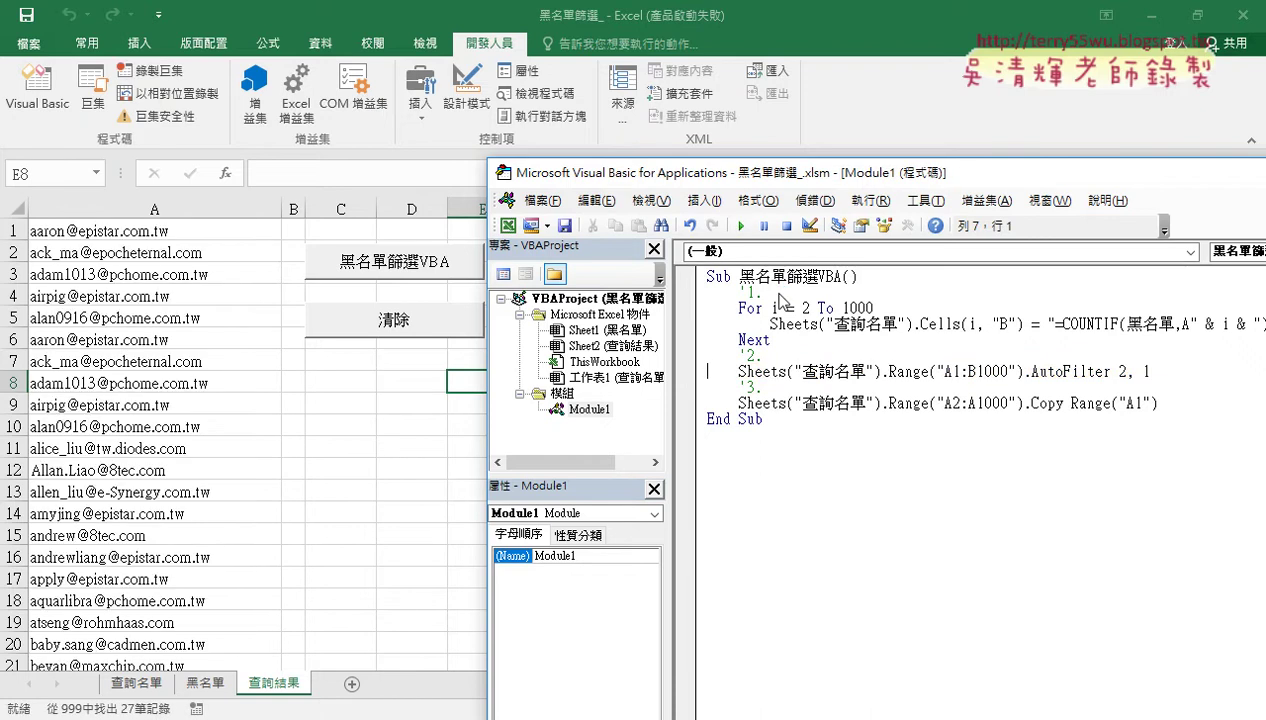
pyautogui.click(237, 490)
pyautogui.scroll(-4, 245, 520)
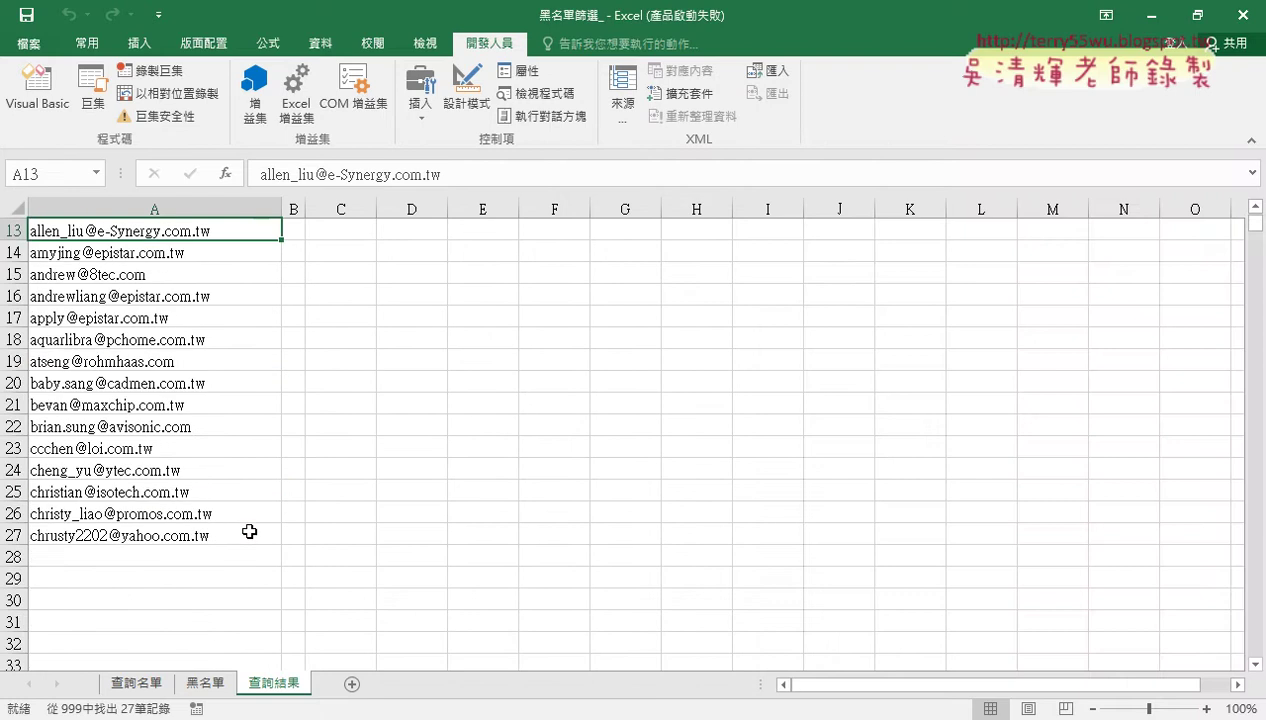
pyautogui.click(228, 537)
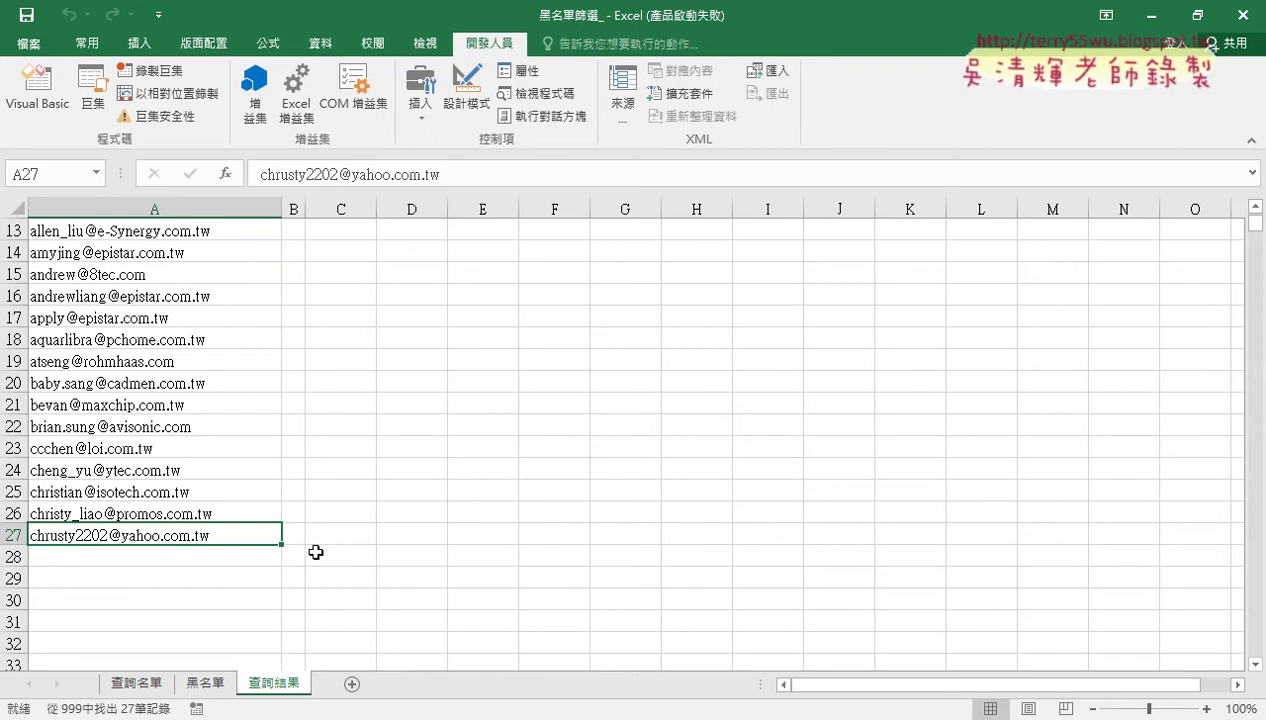
# Step: Show the macro code beside the result sheet and highlight the COUNTIF-writing For loop
pyautogui.click(37, 90)
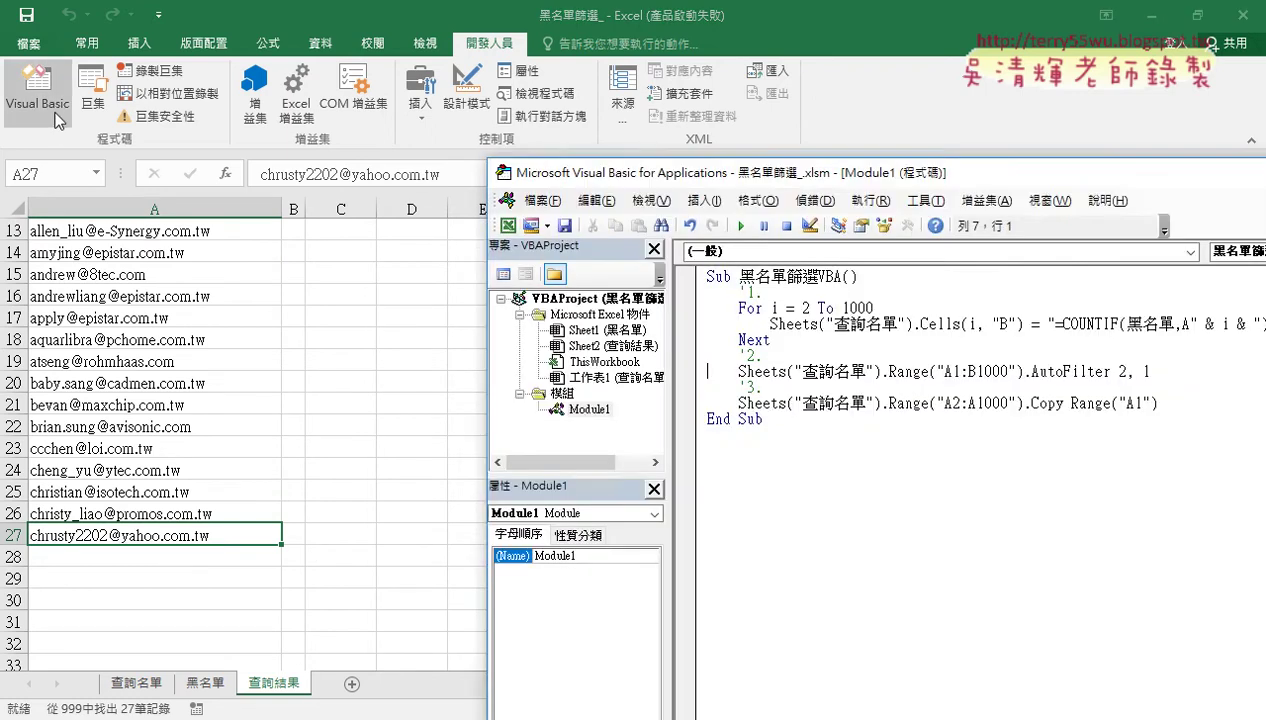
pyautogui.moveTo(795, 173); pyautogui.dragTo(550, 173)
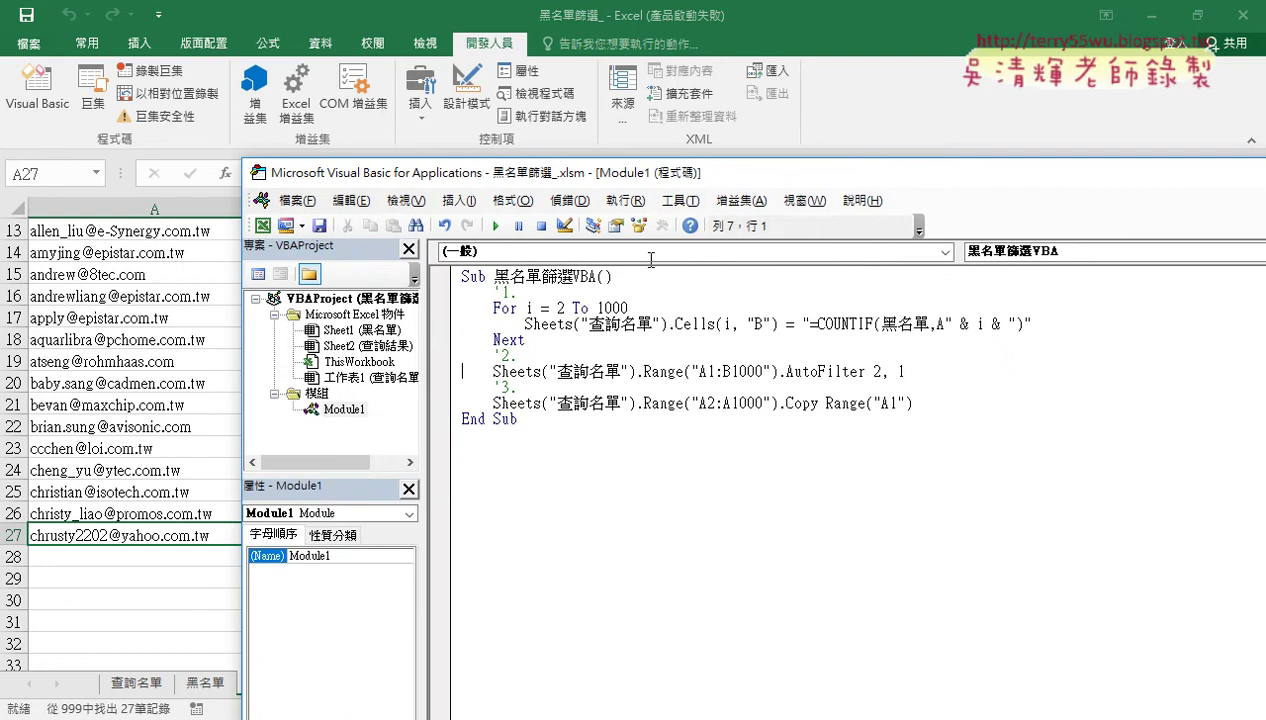
pyautogui.moveTo(547, 346)
pyautogui.mouseDown()
pyautogui.moveTo(494, 340)
pyautogui.moveTo(450, 311)
pyautogui.mouseUp()
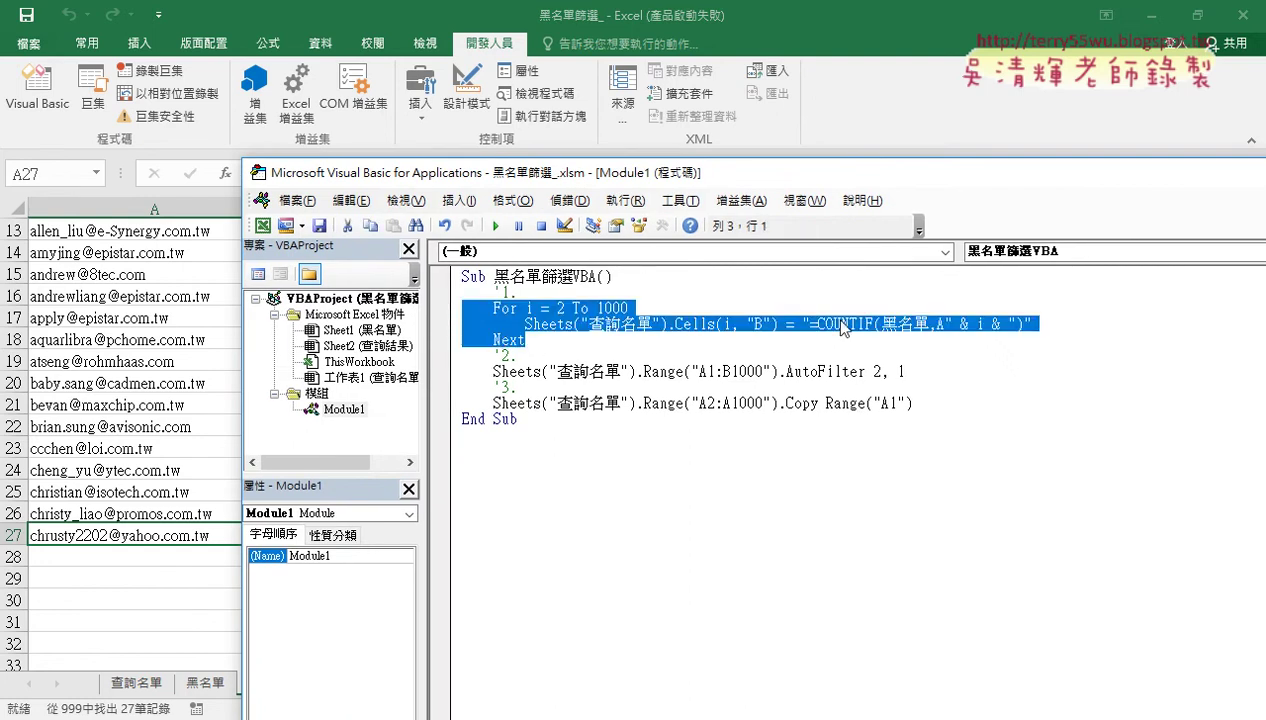
pyautogui.click(800, 373)
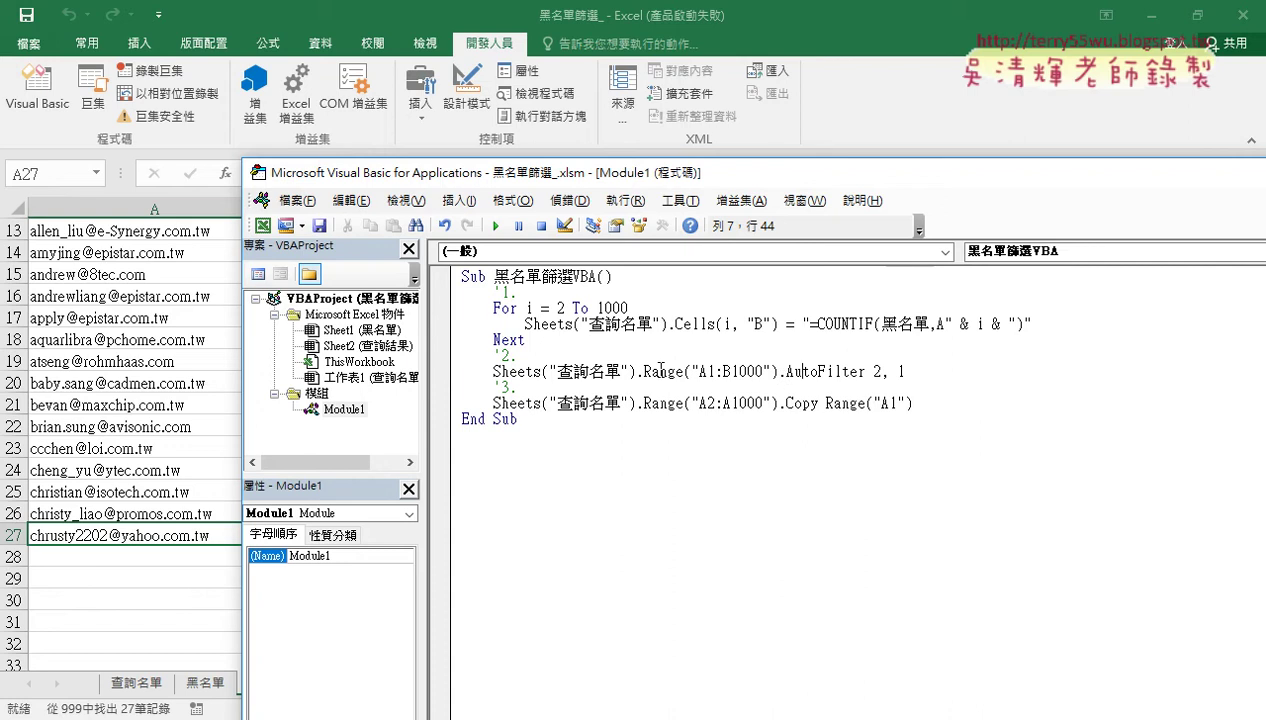
# Step: Highlight the AutoFilter step on A1:B1000 and the Range("A2:A1000").Copy part
pyautogui.moveTo(643, 371); pyautogui.dragTo(864, 372)
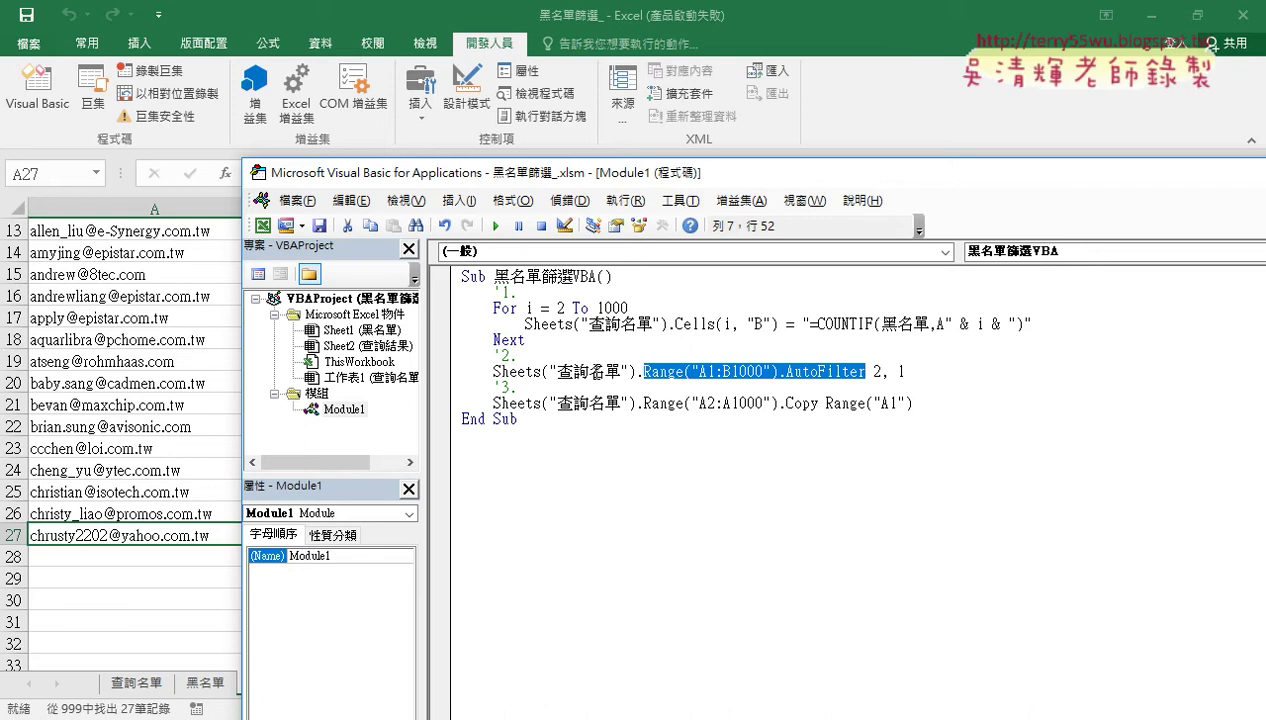
pyautogui.moveTo(818, 404); pyautogui.dragTo(643, 404)
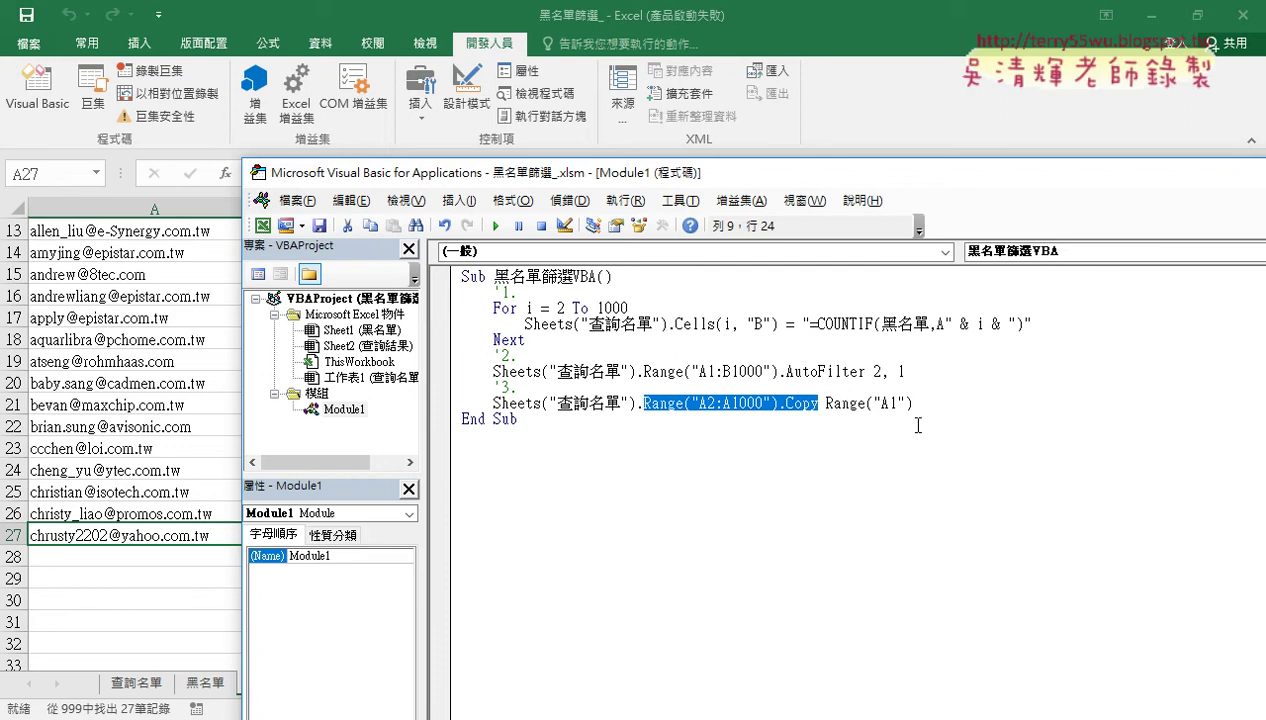
pyautogui.moveTo(811, 178); pyautogui.dragTo(968, 175)
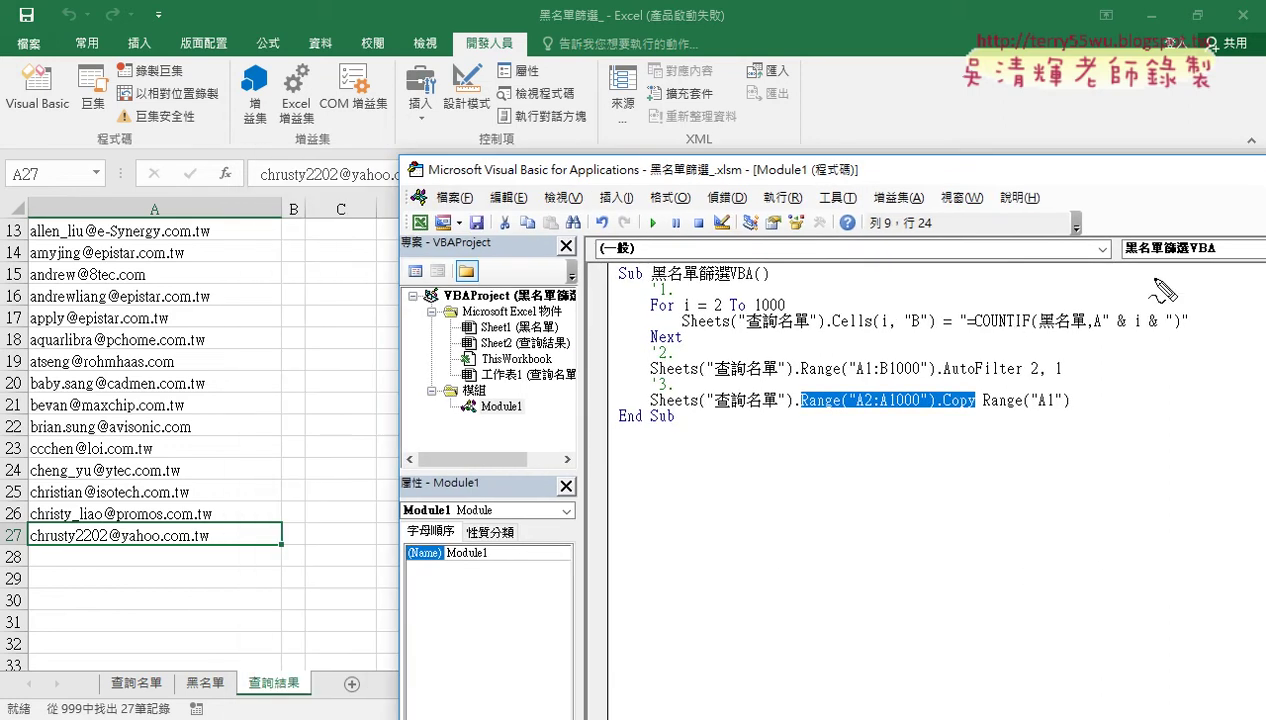
pyautogui.moveTo(997, 408); pyautogui.dragTo(1075, 404)
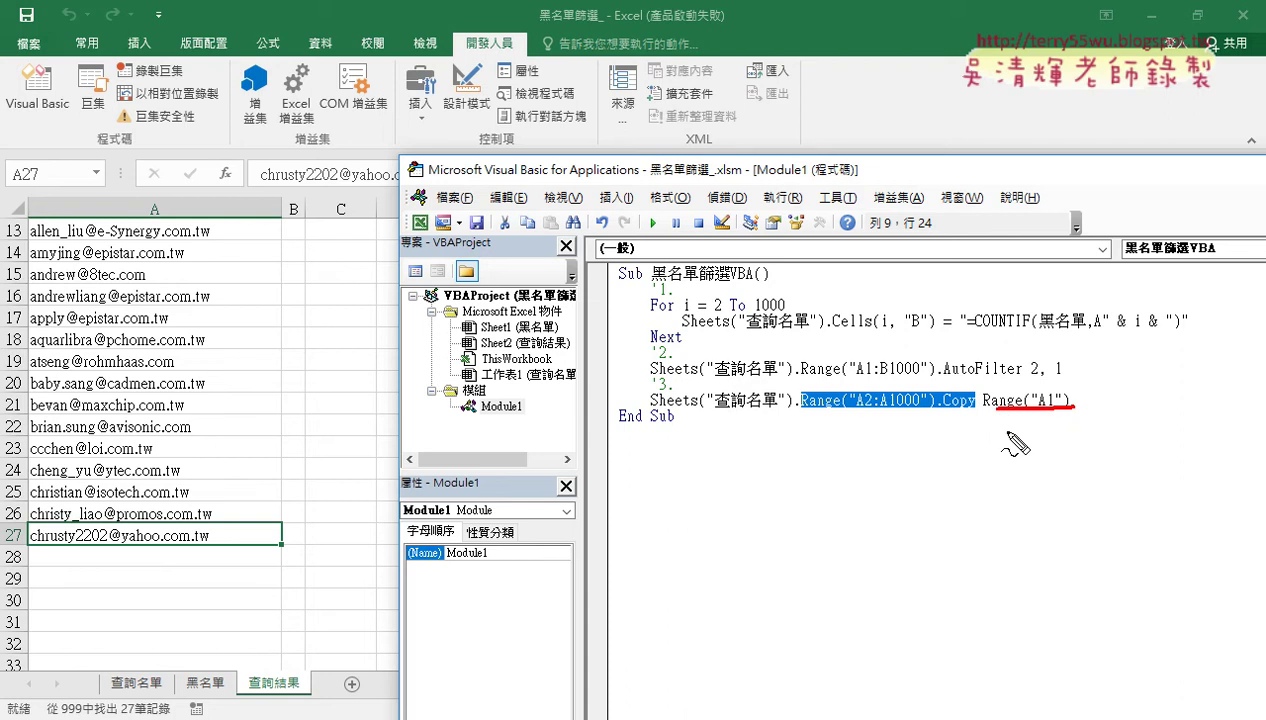
pyautogui.moveTo(296, 680)
pyautogui.mouseDown()
pyautogui.moveTo(262, 670)
pyautogui.moveTo(295, 663)
pyautogui.mouseUp()
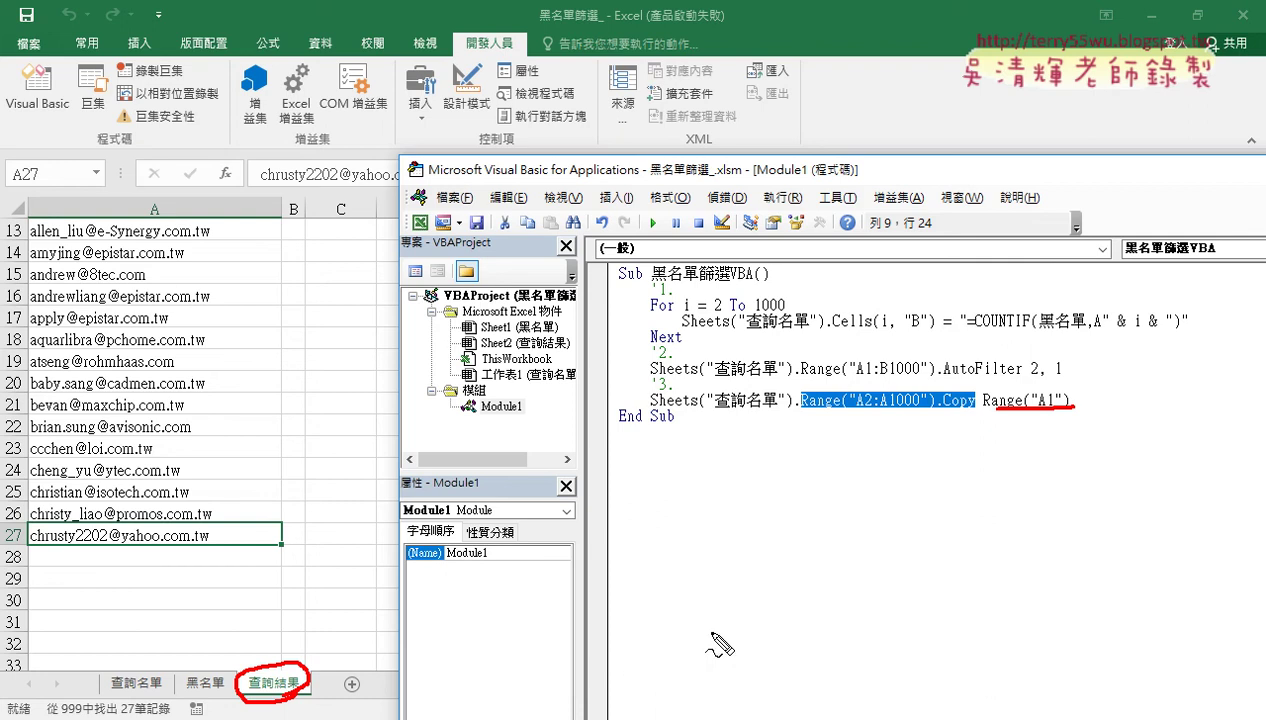
pyautogui.moveTo(662, 409); pyautogui.dragTo(790, 405)
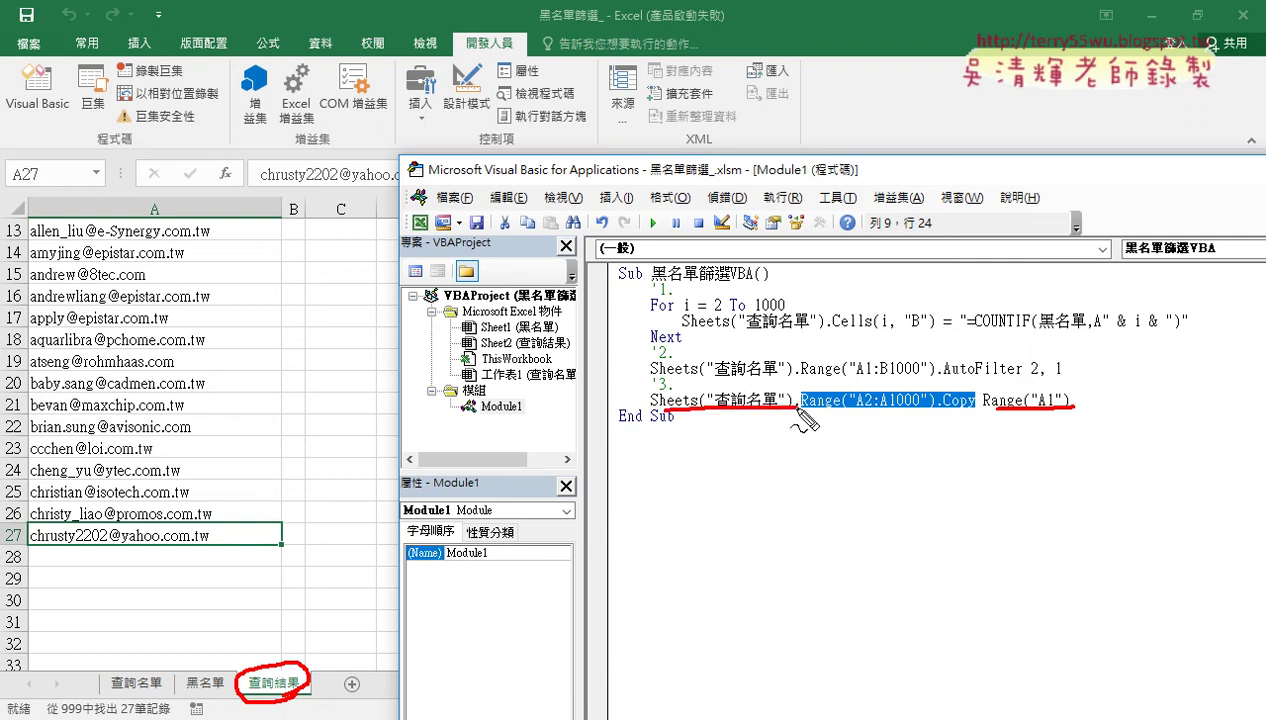
pyautogui.press('Escape')
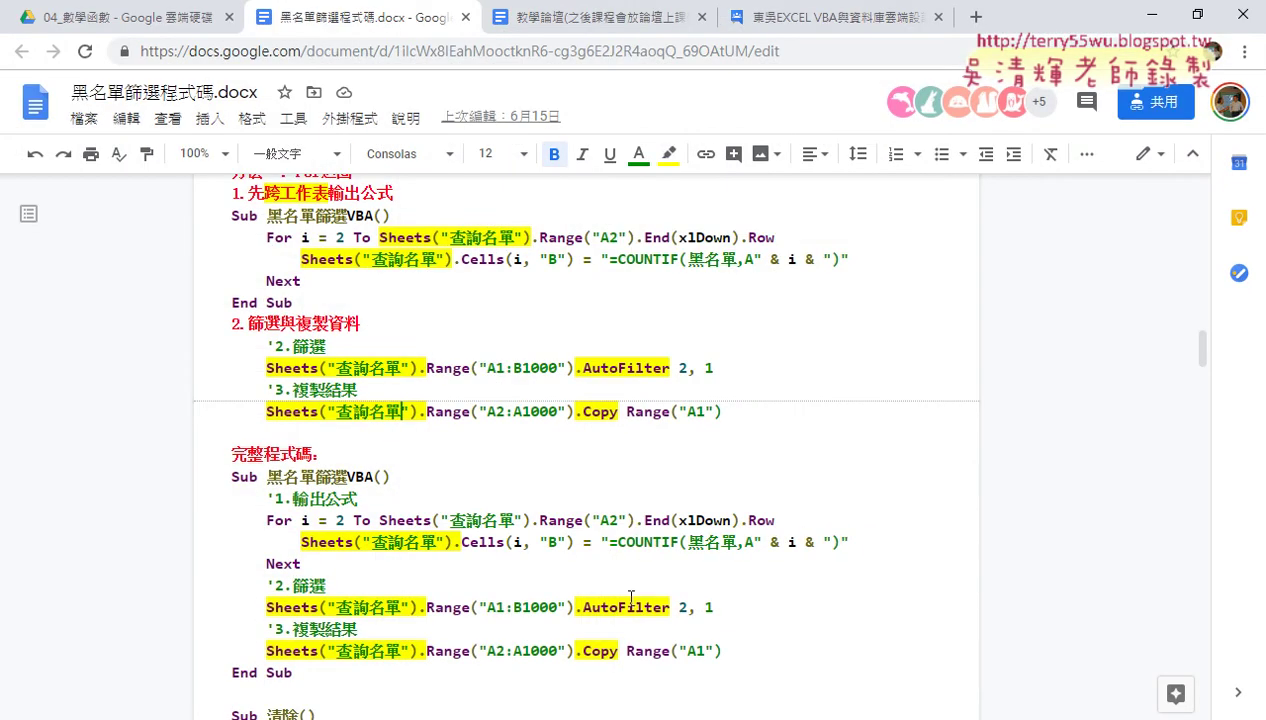
# Step: Scroll up to 方法一 and highlight the For…Next loop lines and the copy line's source sheet
pyautogui.scroll(1, 631, 597)
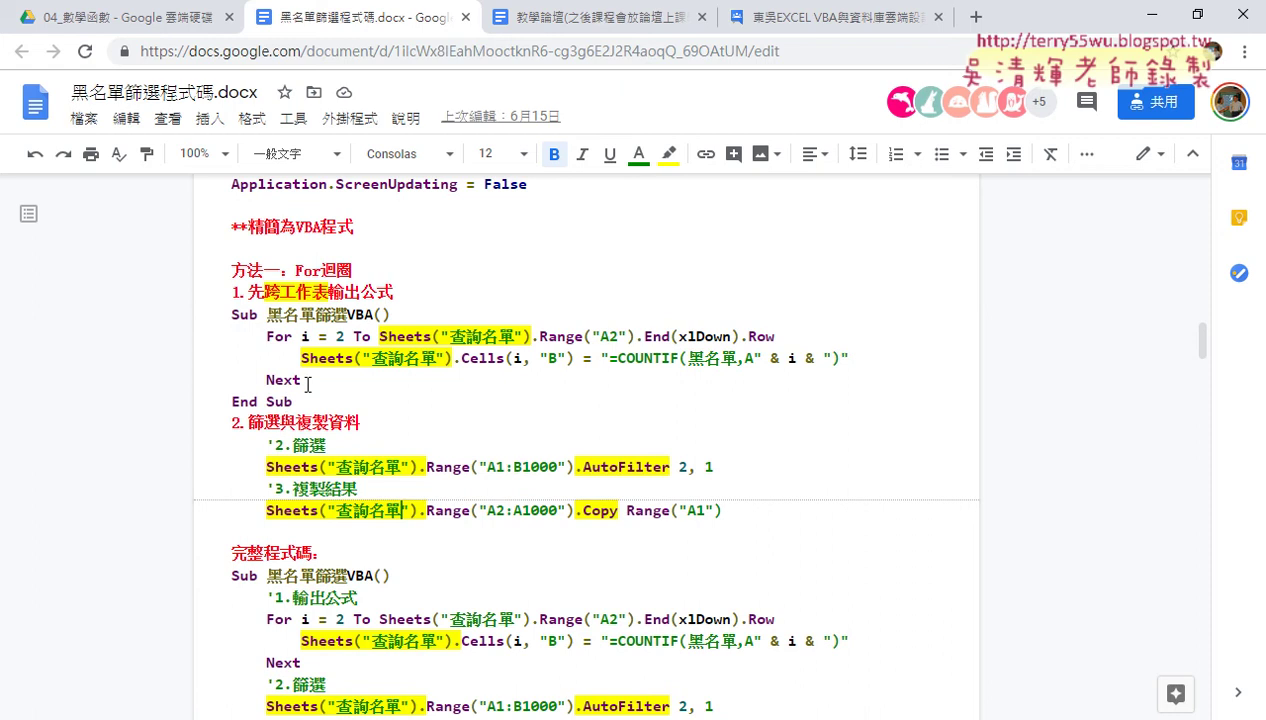
pyautogui.moveTo(302, 380); pyautogui.dragTo(222, 335)
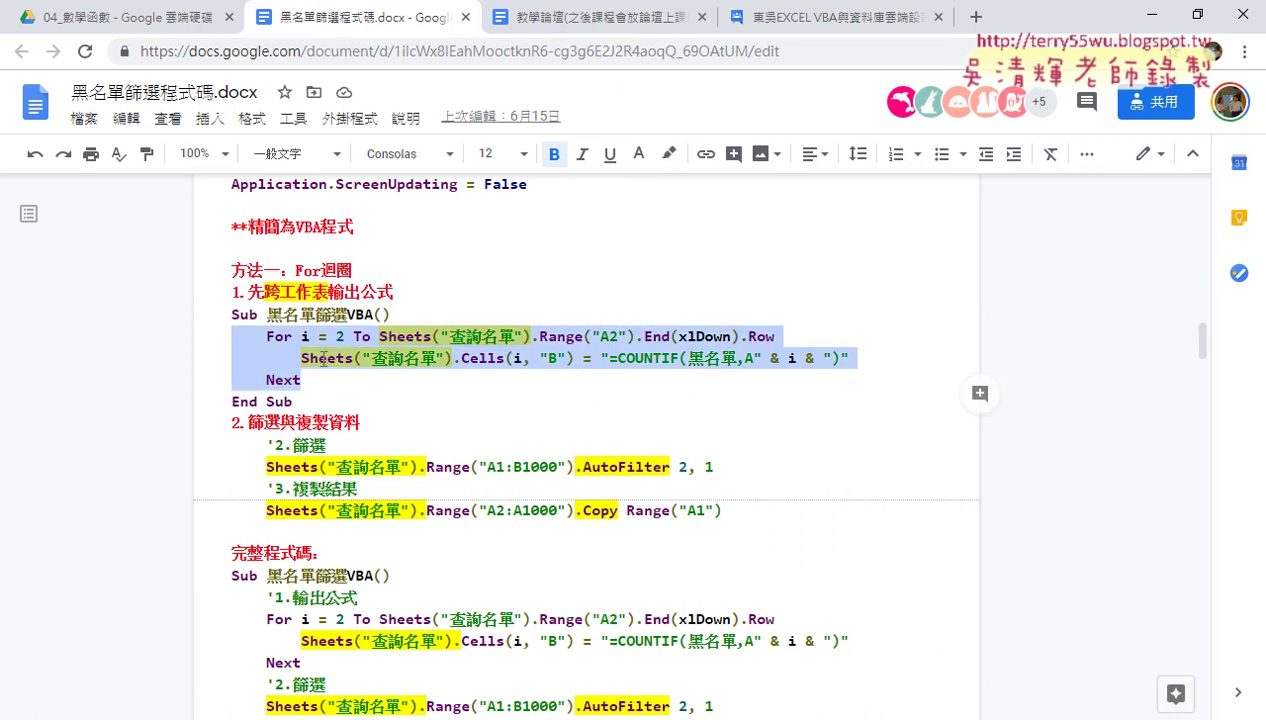
pyautogui.click(352, 466)
pyautogui.click(404, 511)
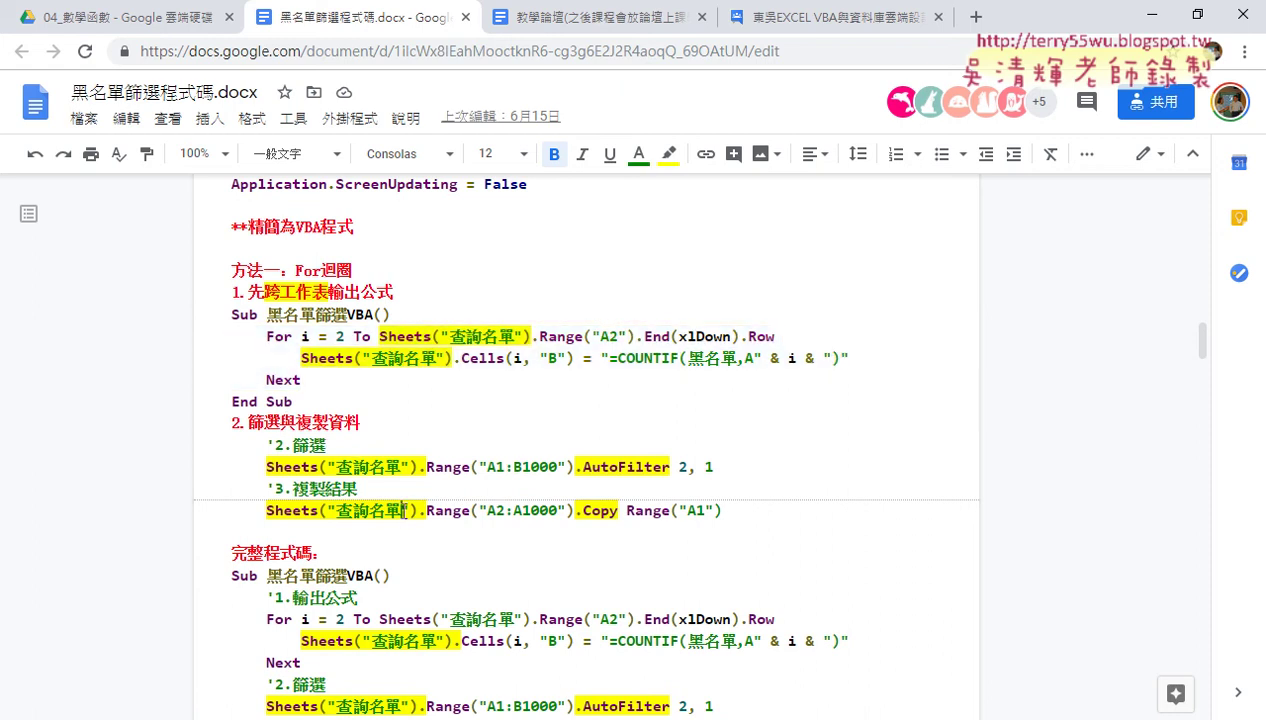